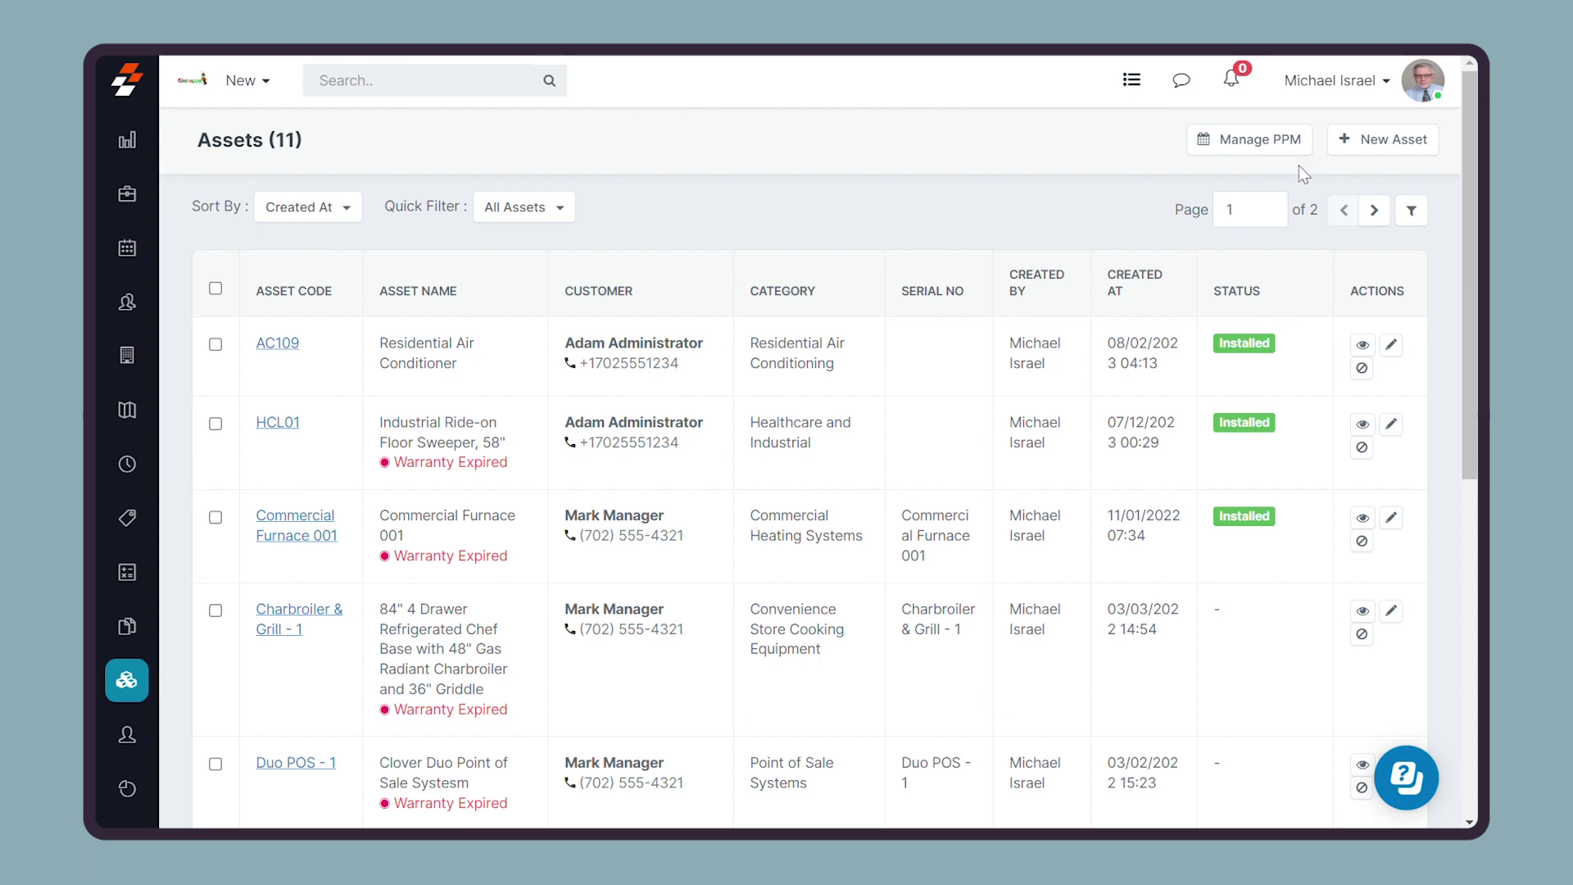
Start a new asset with the code AC140 and the name Portable Air Conditioner.
{"action": "left_click", "coordinate": [1354, 137]}
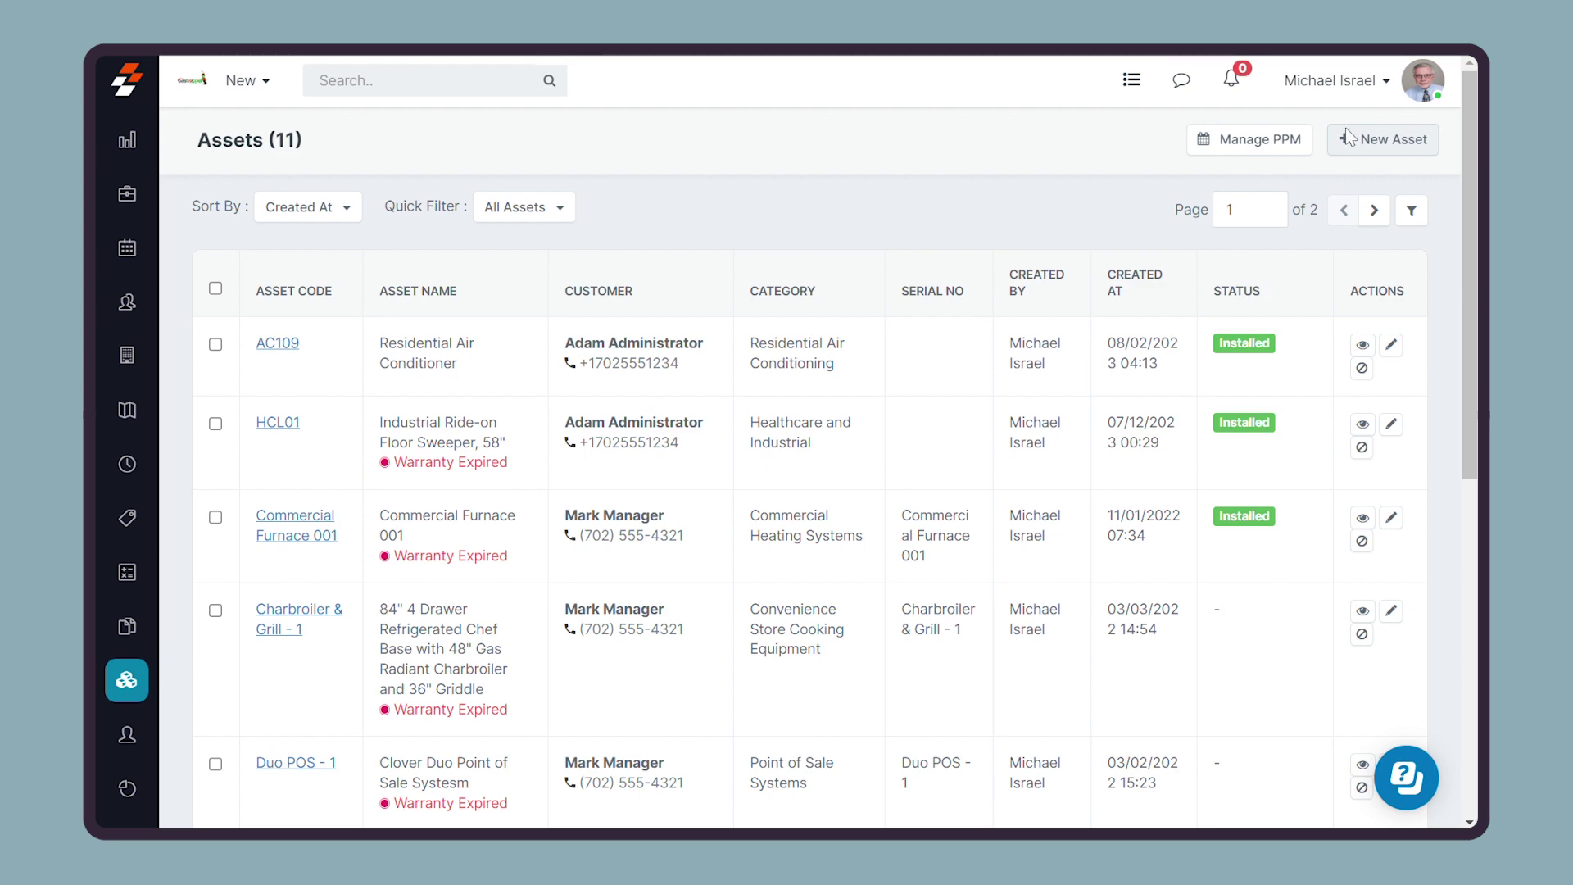
{"action": "left_click", "coordinate": [558, 325]}
{"action": "type", "text": "AC140"}
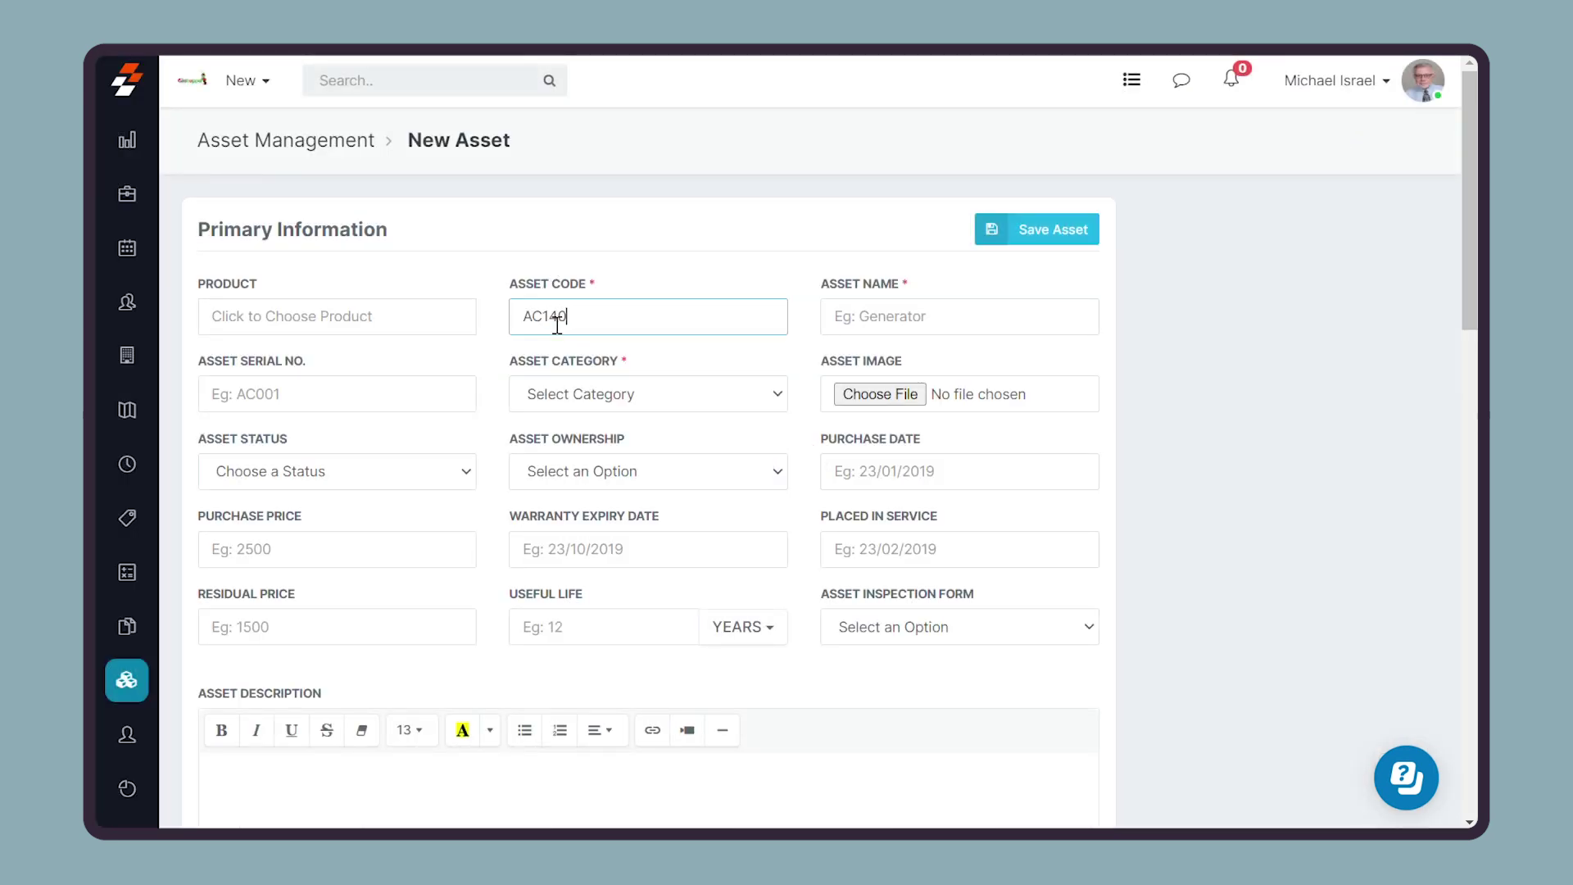
{"action": "left_click", "coordinate": [916, 328]}
{"action": "type", "text": "Portable Air Conditioner"}
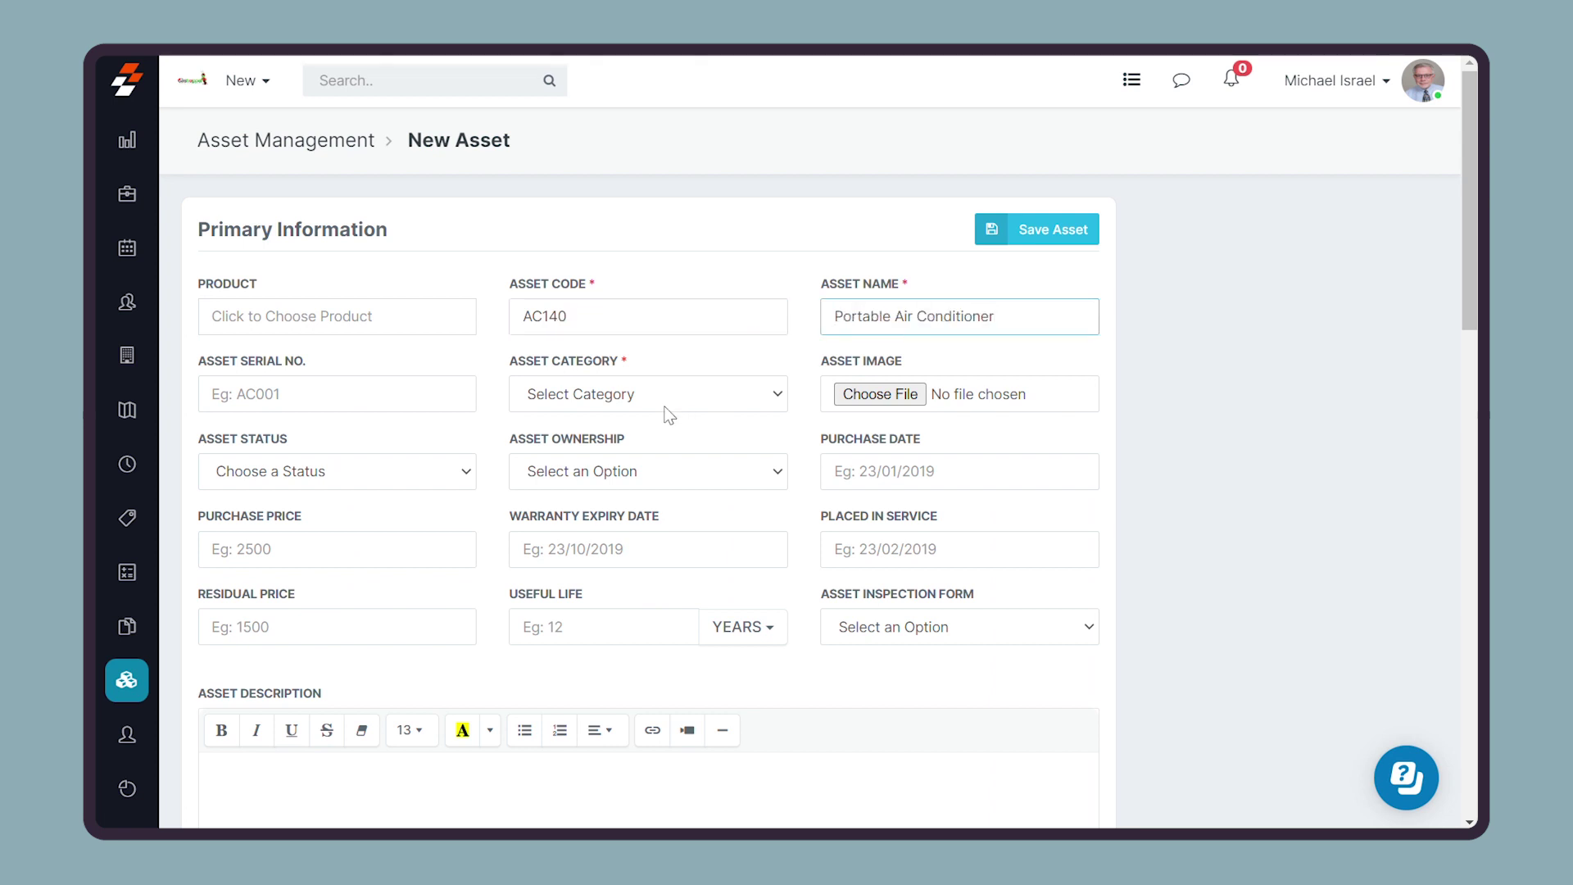
Set the asset's category to Commercial Air Conditioning Systems, its status to Installed and its ownership to Owned by Customer.
{"action": "left_click", "coordinate": [625, 397]}
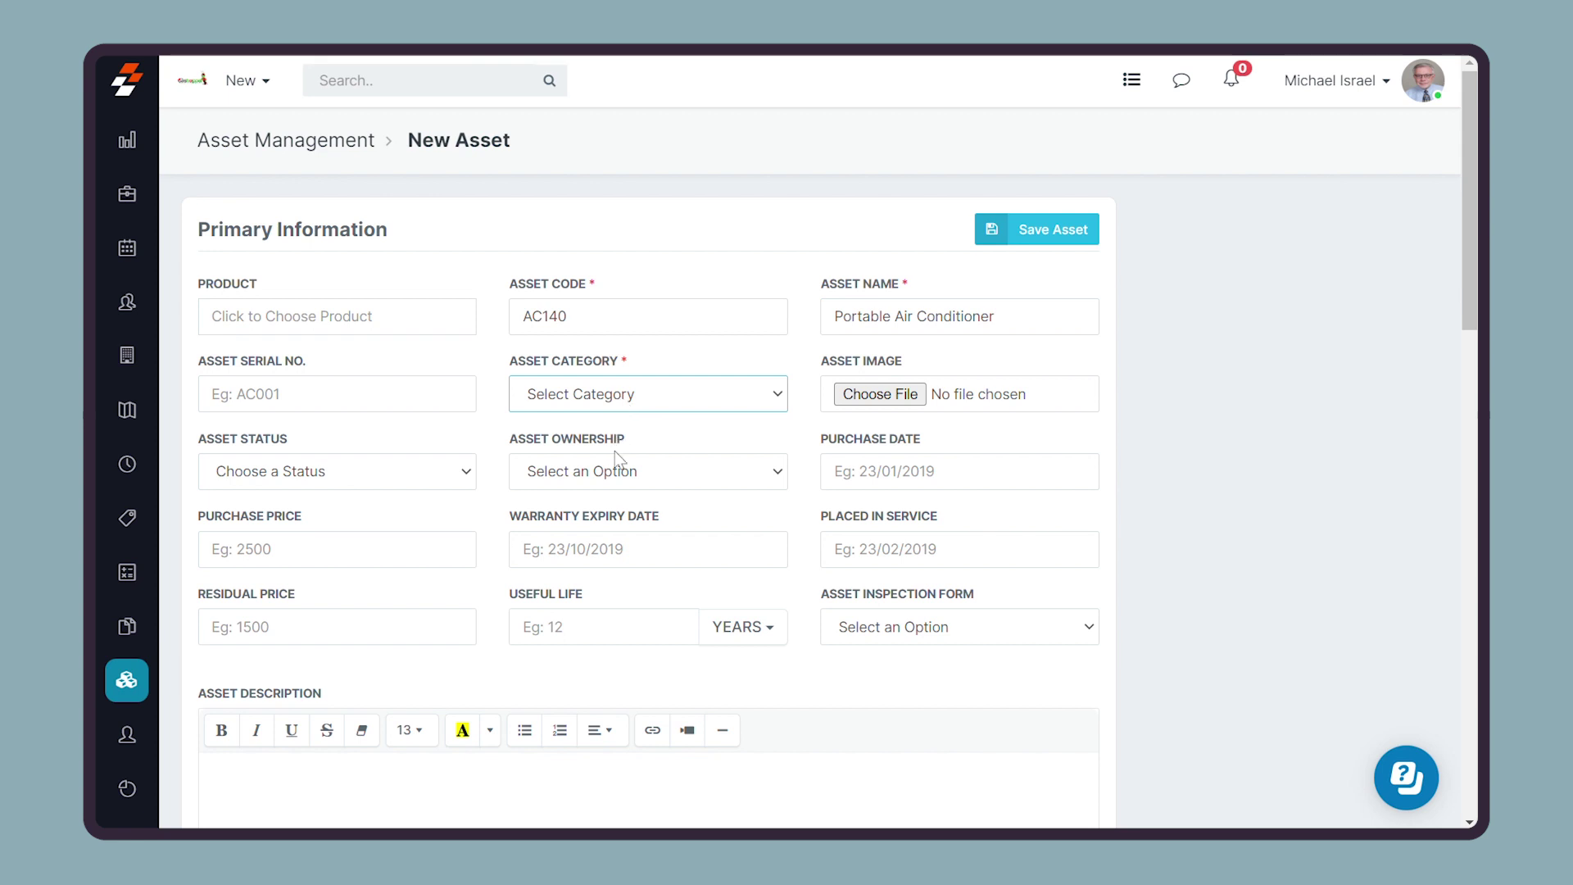
{"action": "left_click", "coordinate": [611, 490]}
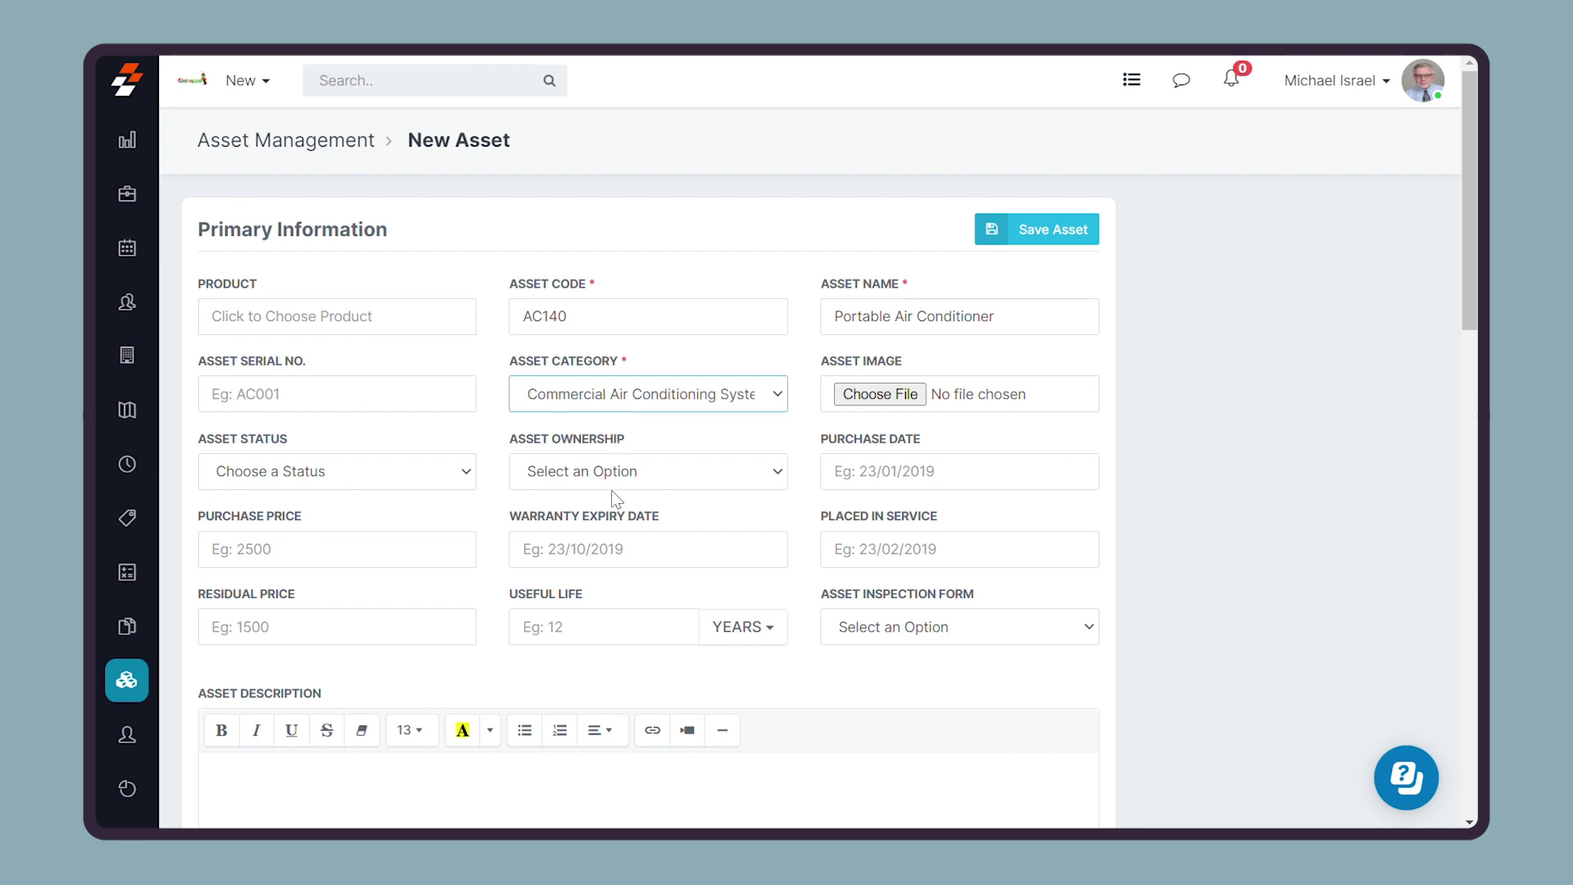
{"action": "left_click", "coordinate": [411, 484]}
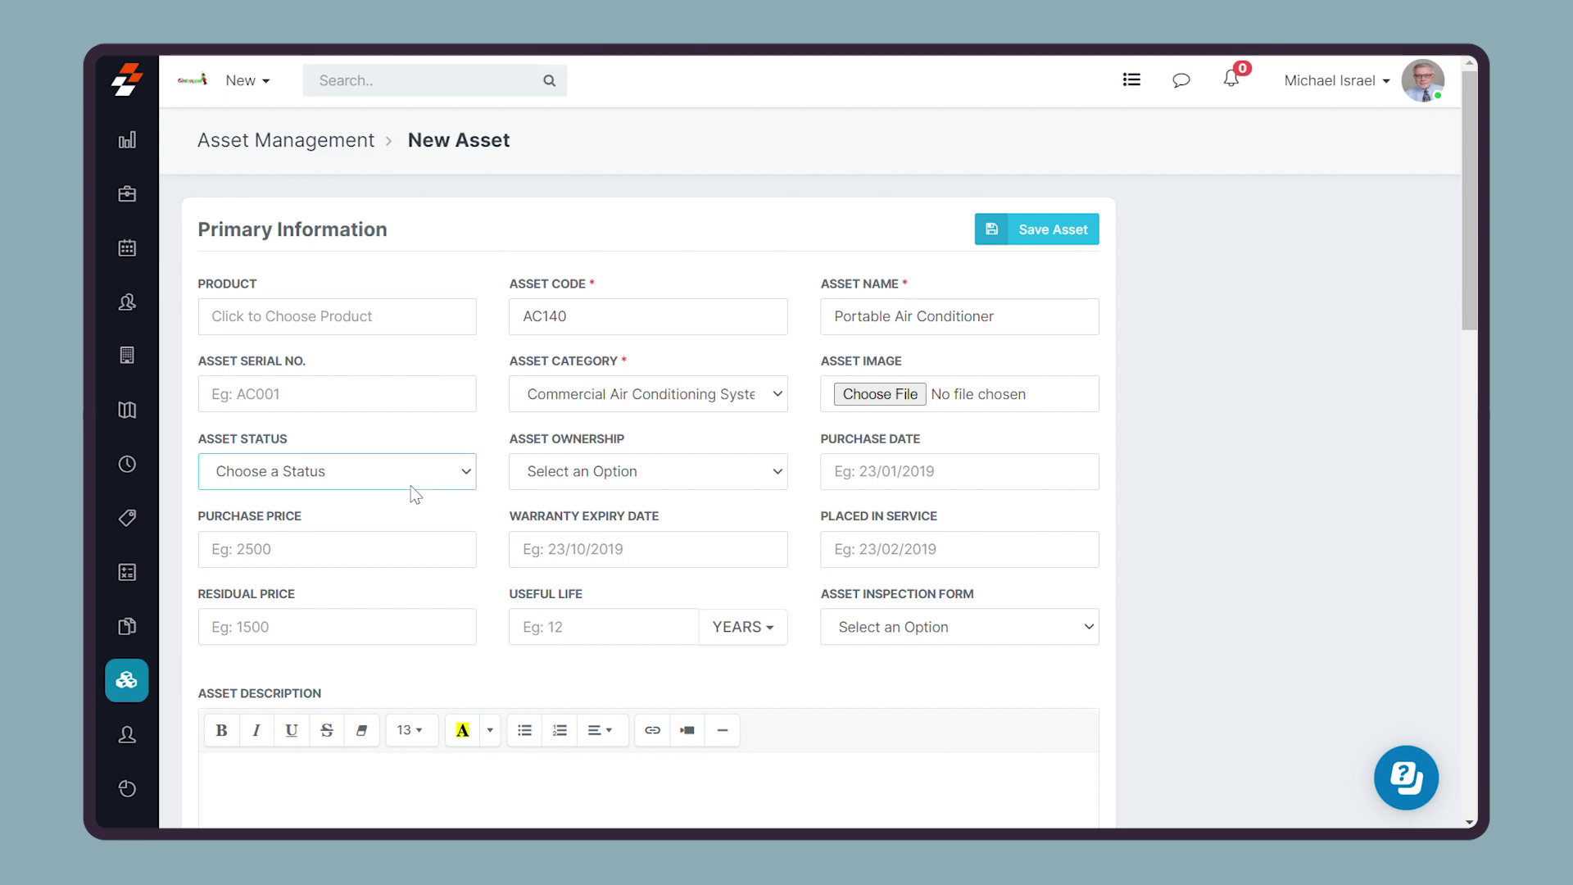
{"action": "left_click", "coordinate": [360, 539]}
{"action": "left_click", "coordinate": [580, 470]}
{"action": "left_click", "coordinate": [577, 513]}
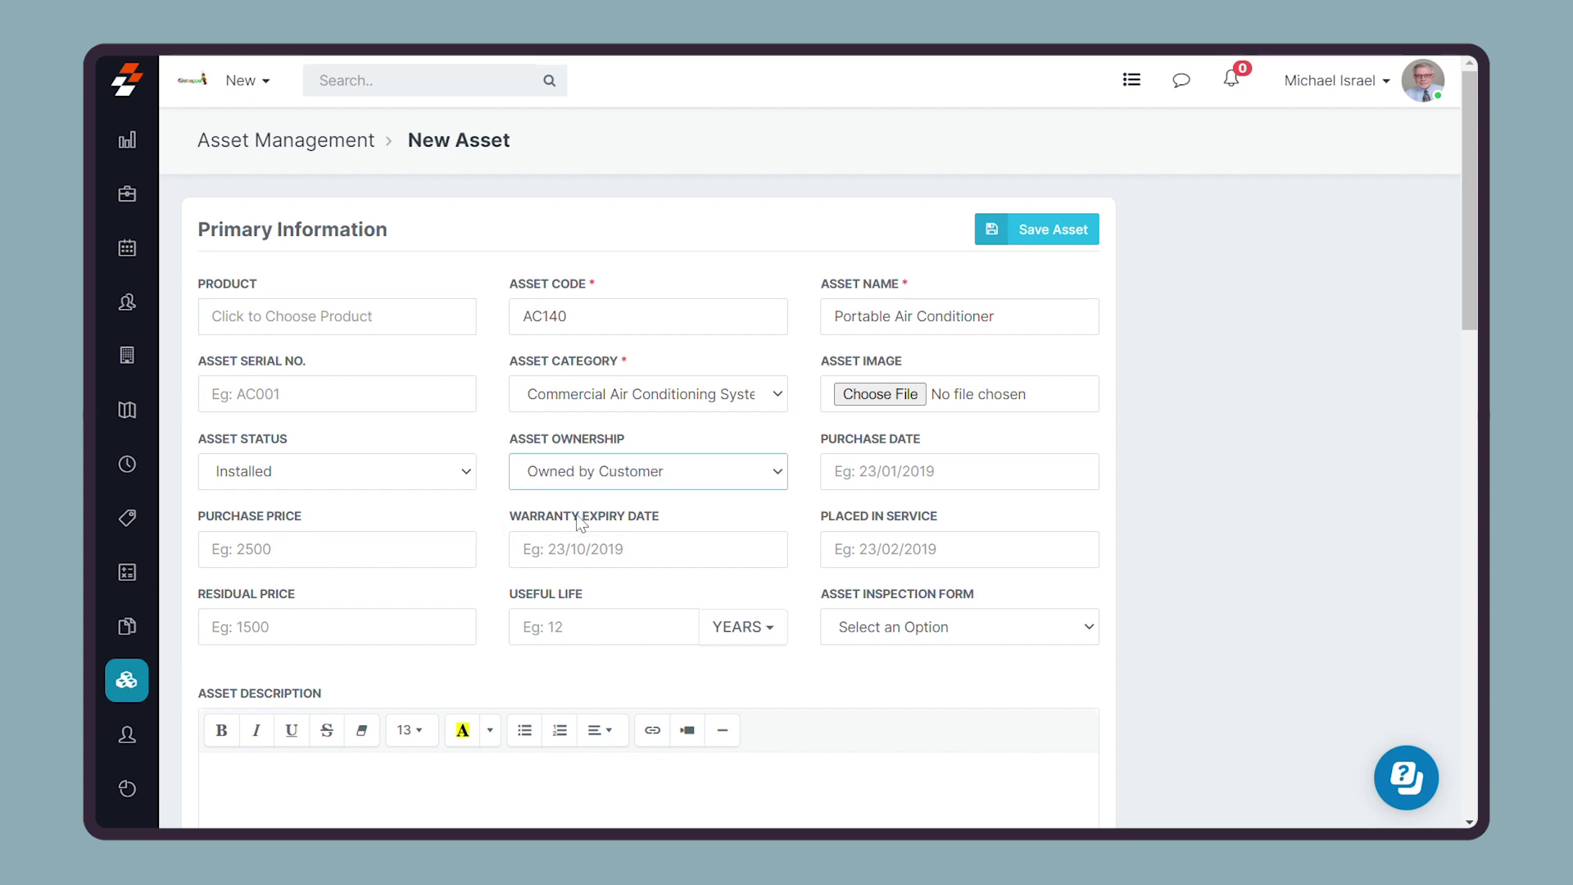
Set the asset's purchase price to 1000 and its useful life to 15 years.
{"action": "left_click", "coordinate": [375, 563]}
{"action": "type", "text": "1000"}
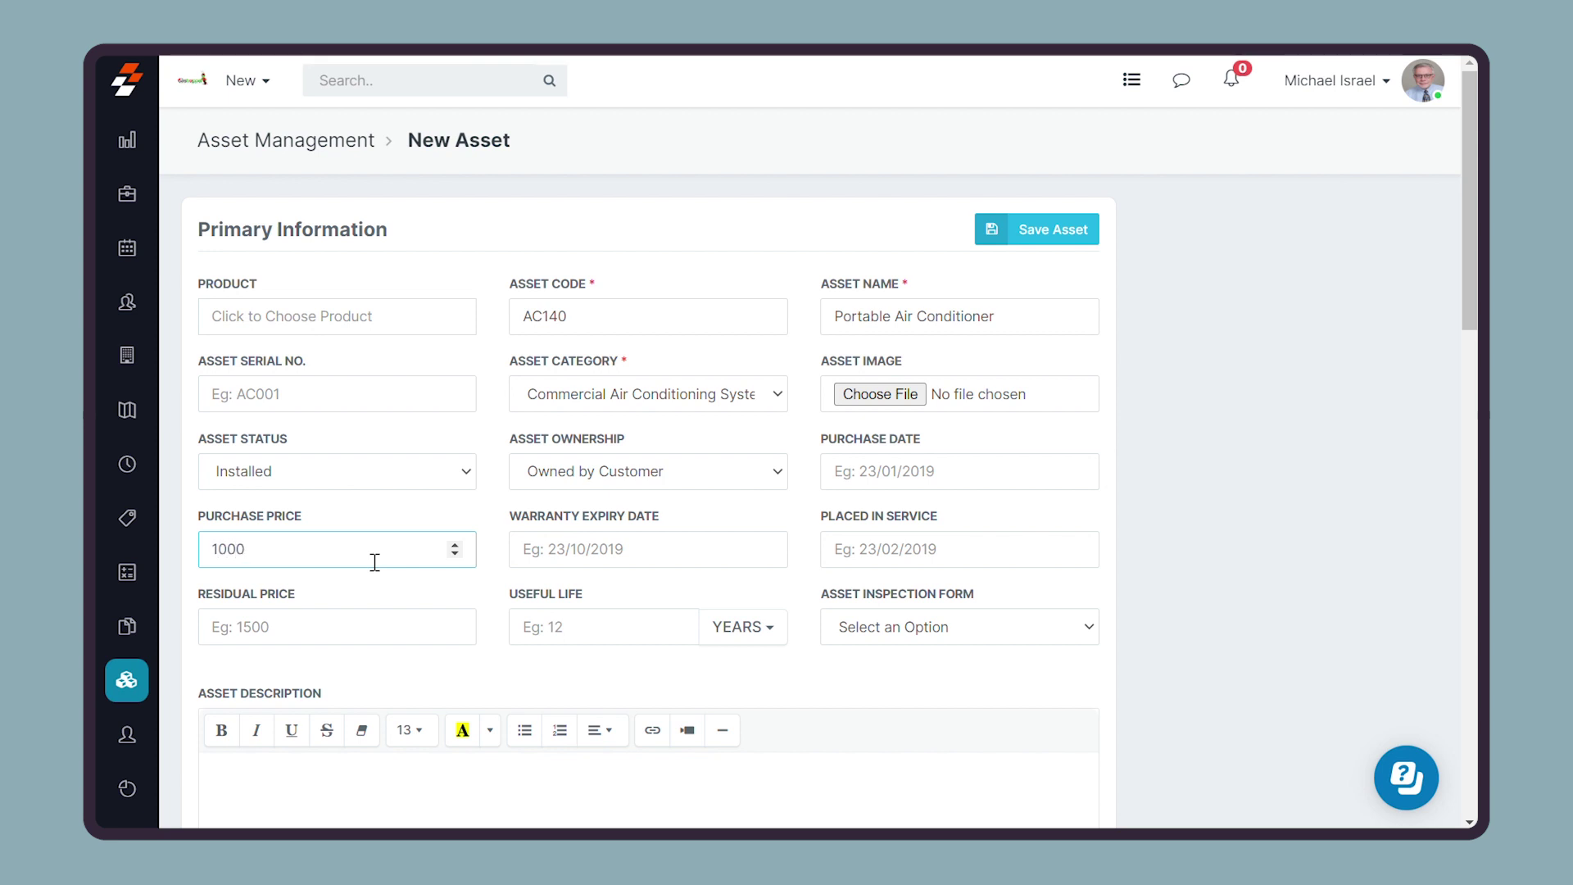
{"action": "left_click", "coordinate": [551, 637]}
{"action": "type", "text": "15"}
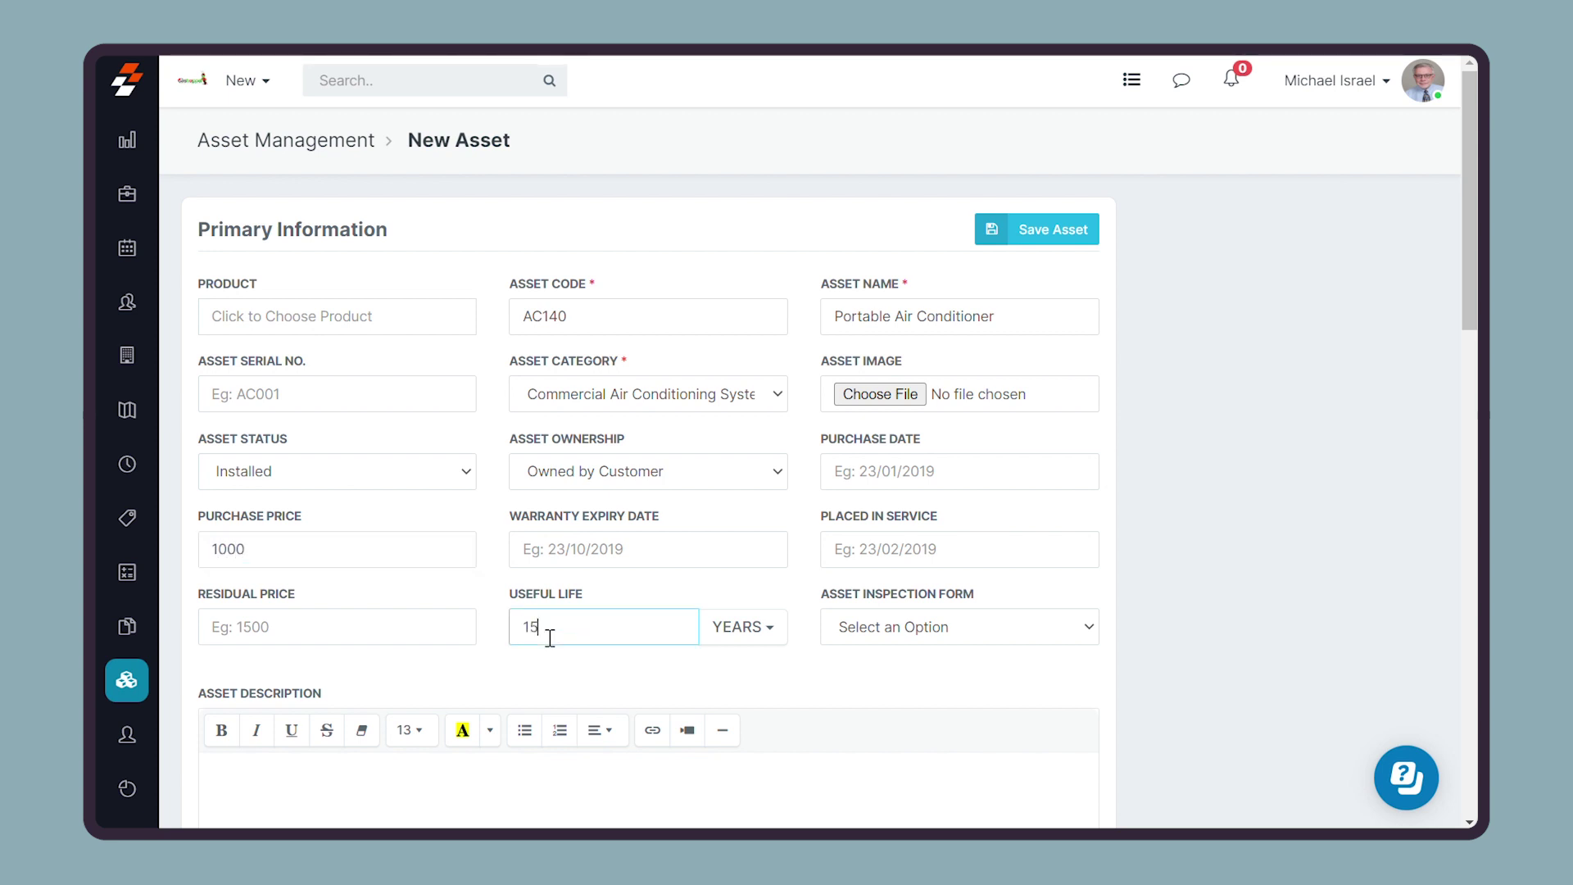
Associate the asset with the Las Vegas Medical Center customer and accept the customer's address.
{"action": "scroll", "coordinate": [550, 638], "scroll_direction": "down", "scroll_amount": 7}
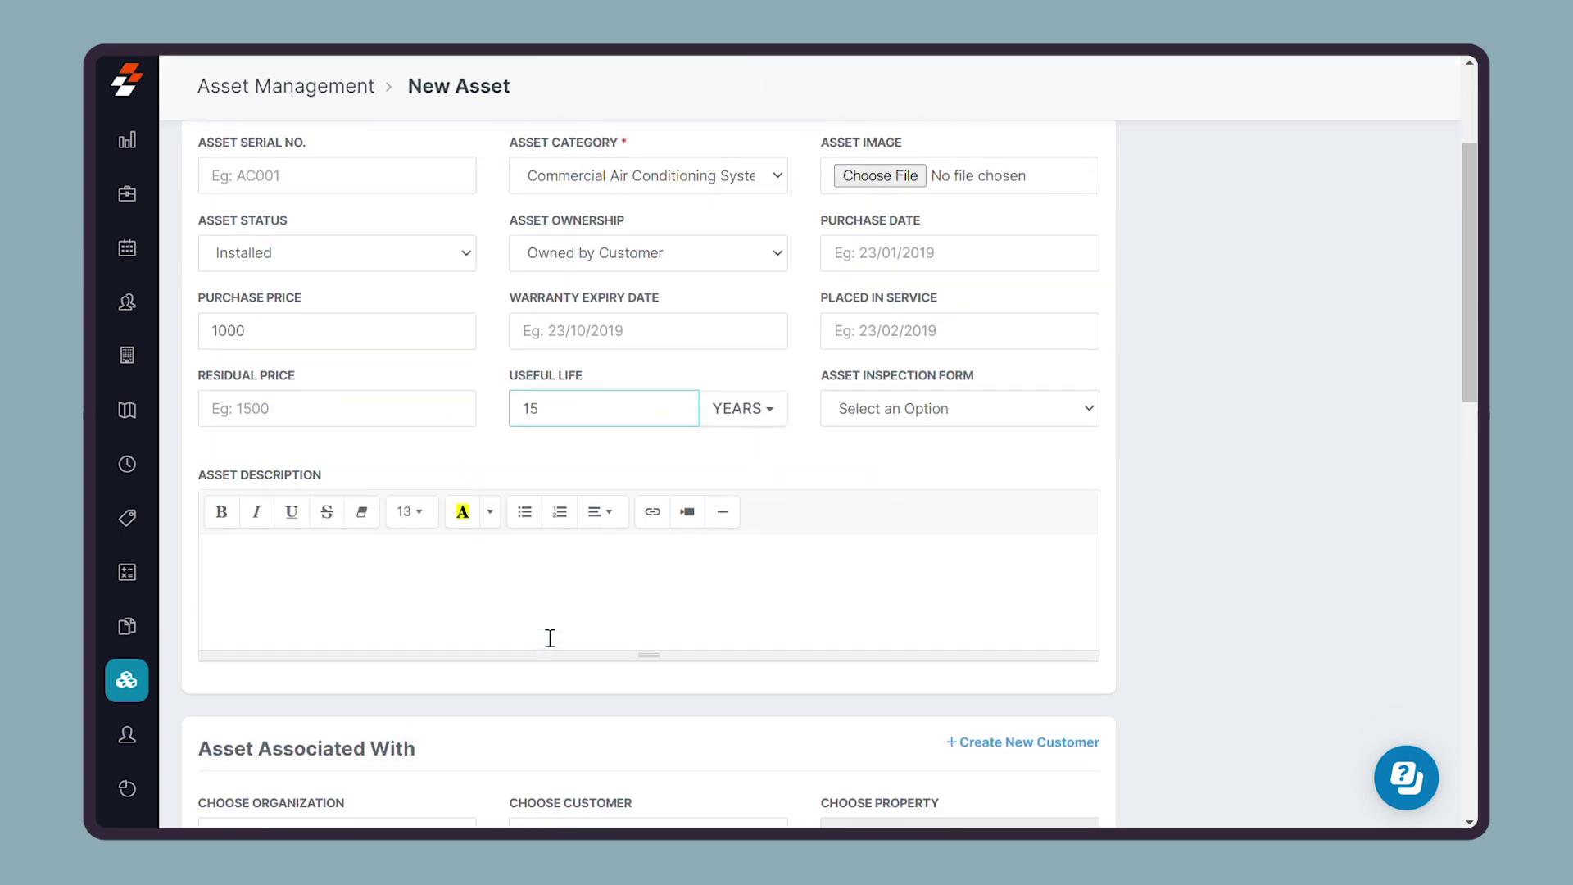
{"action": "left_click", "coordinate": [641, 516]}
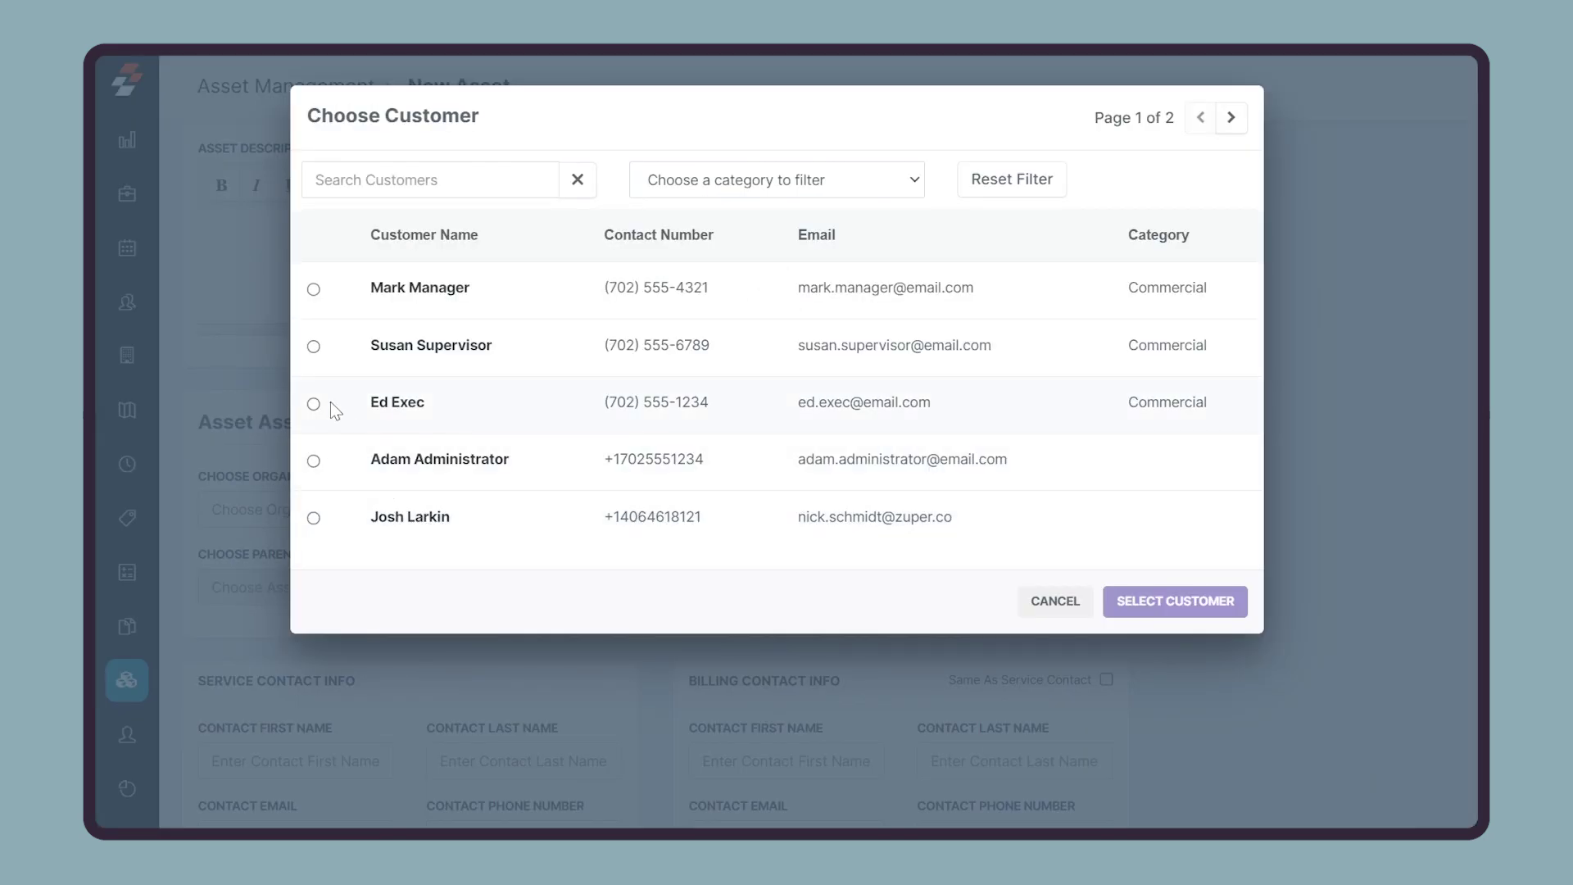
{"action": "left_click", "coordinate": [314, 461]}
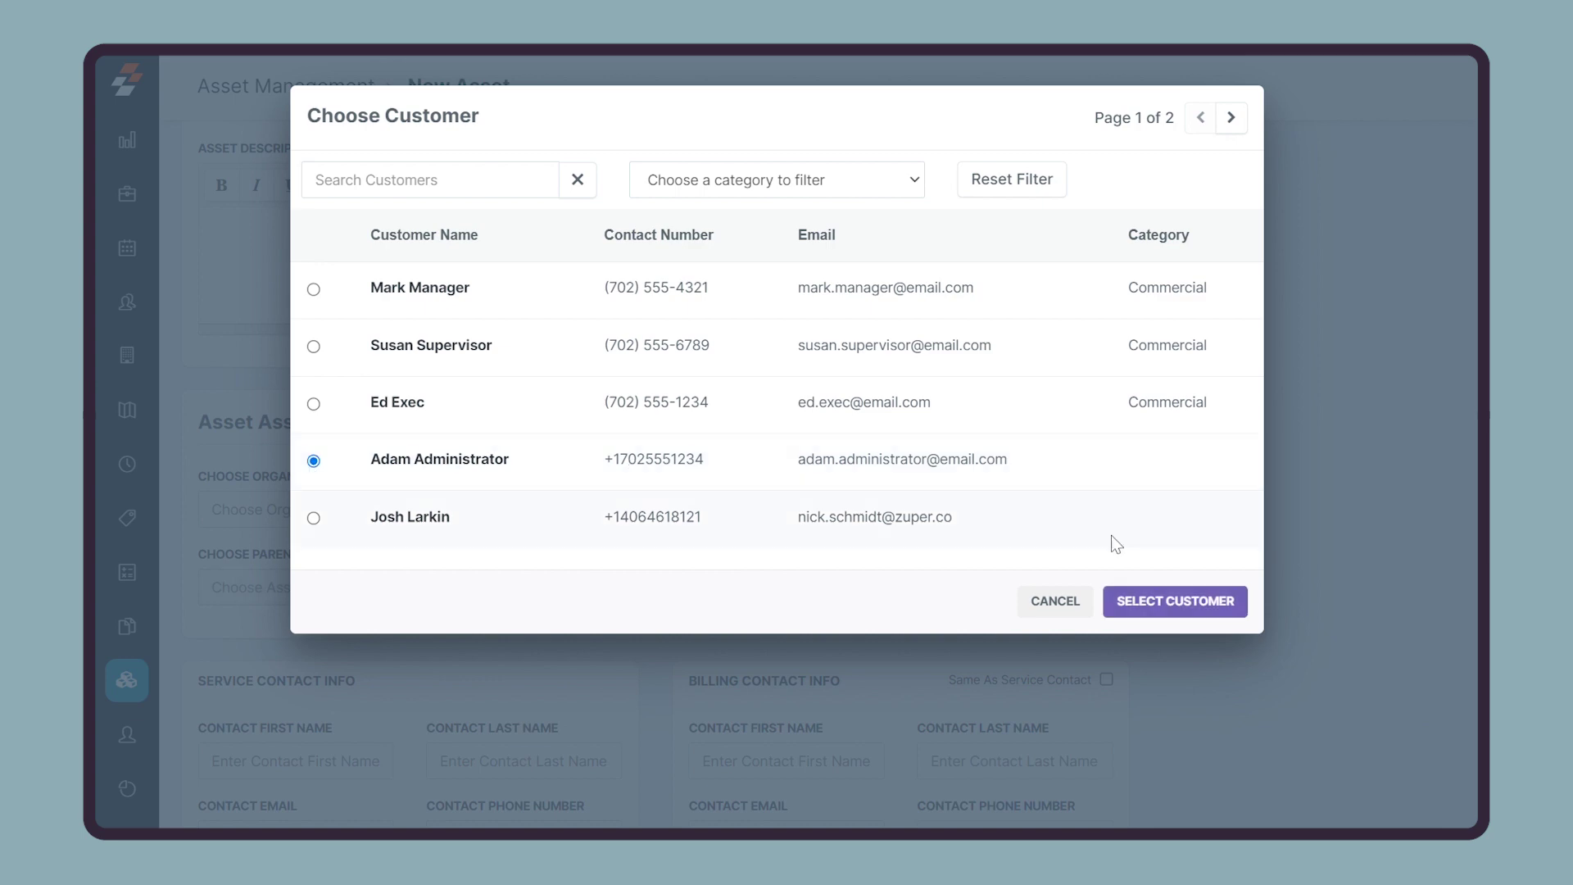
{"action": "left_click", "coordinate": [1145, 601]}
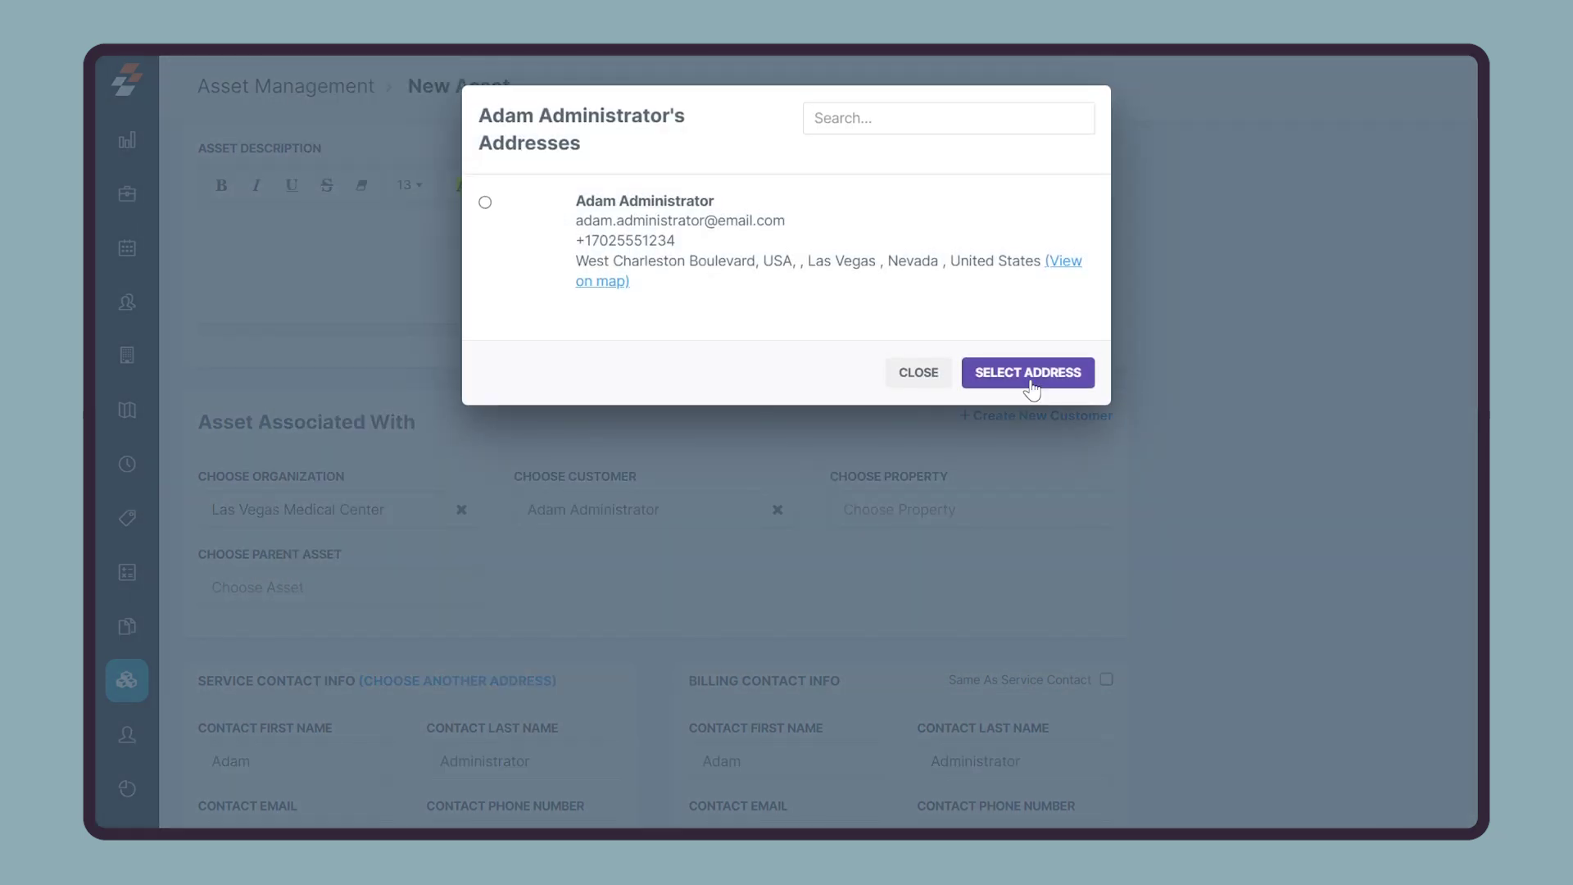
{"action": "left_click", "coordinate": [1028, 383]}
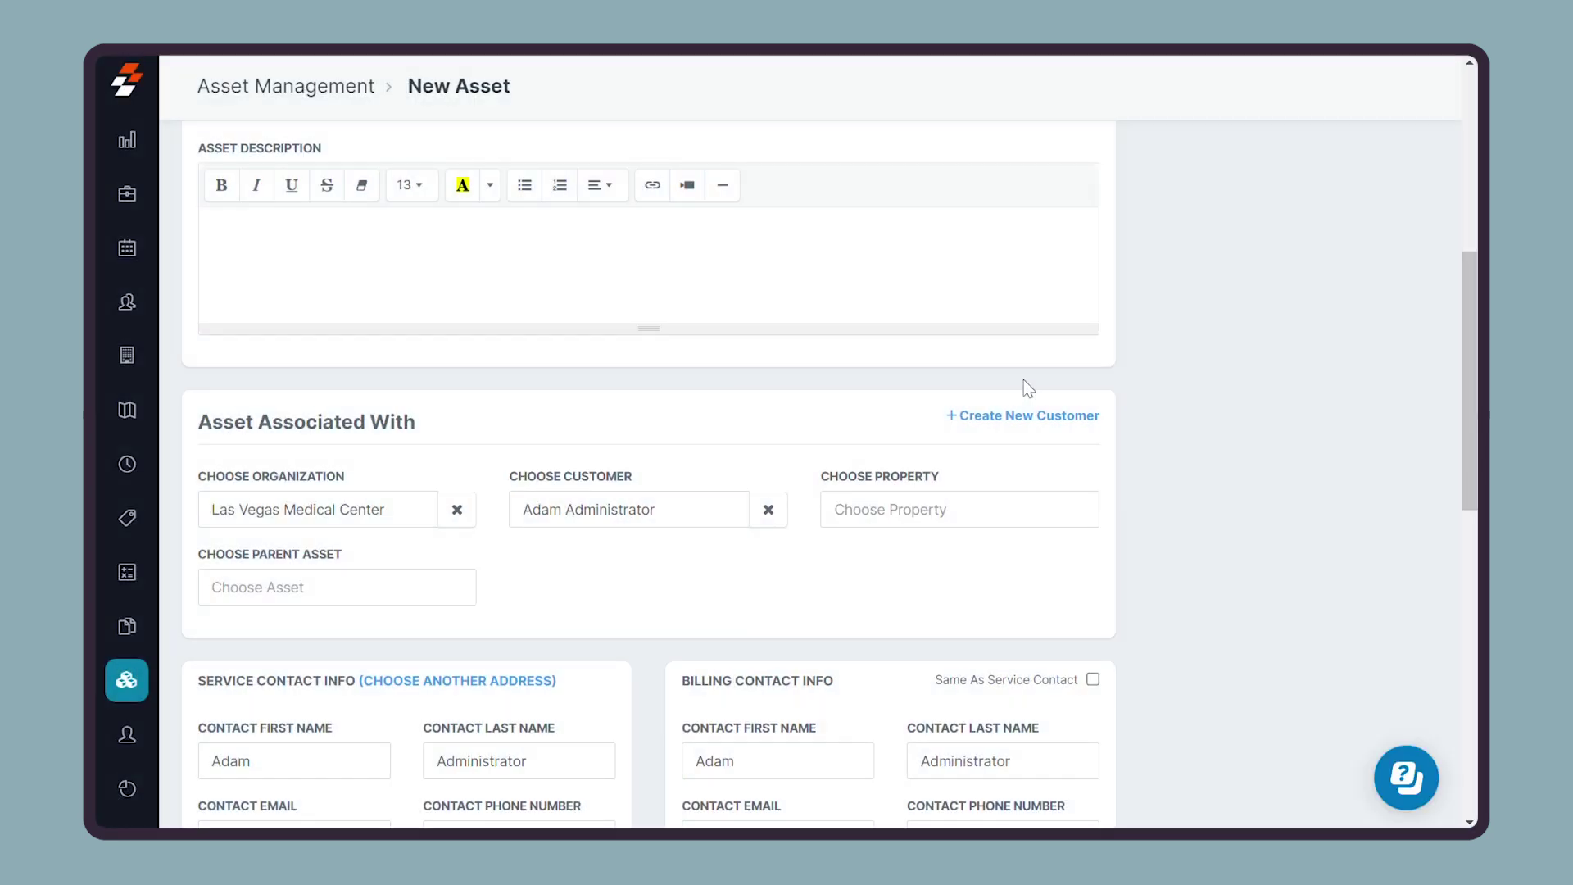
Make the billing contact the same as the service contact and save the asset.
{"action": "scroll", "coordinate": [1024, 380], "scroll_direction": "down", "scroll_amount": 2}
{"action": "left_click", "coordinate": [1095, 553]}
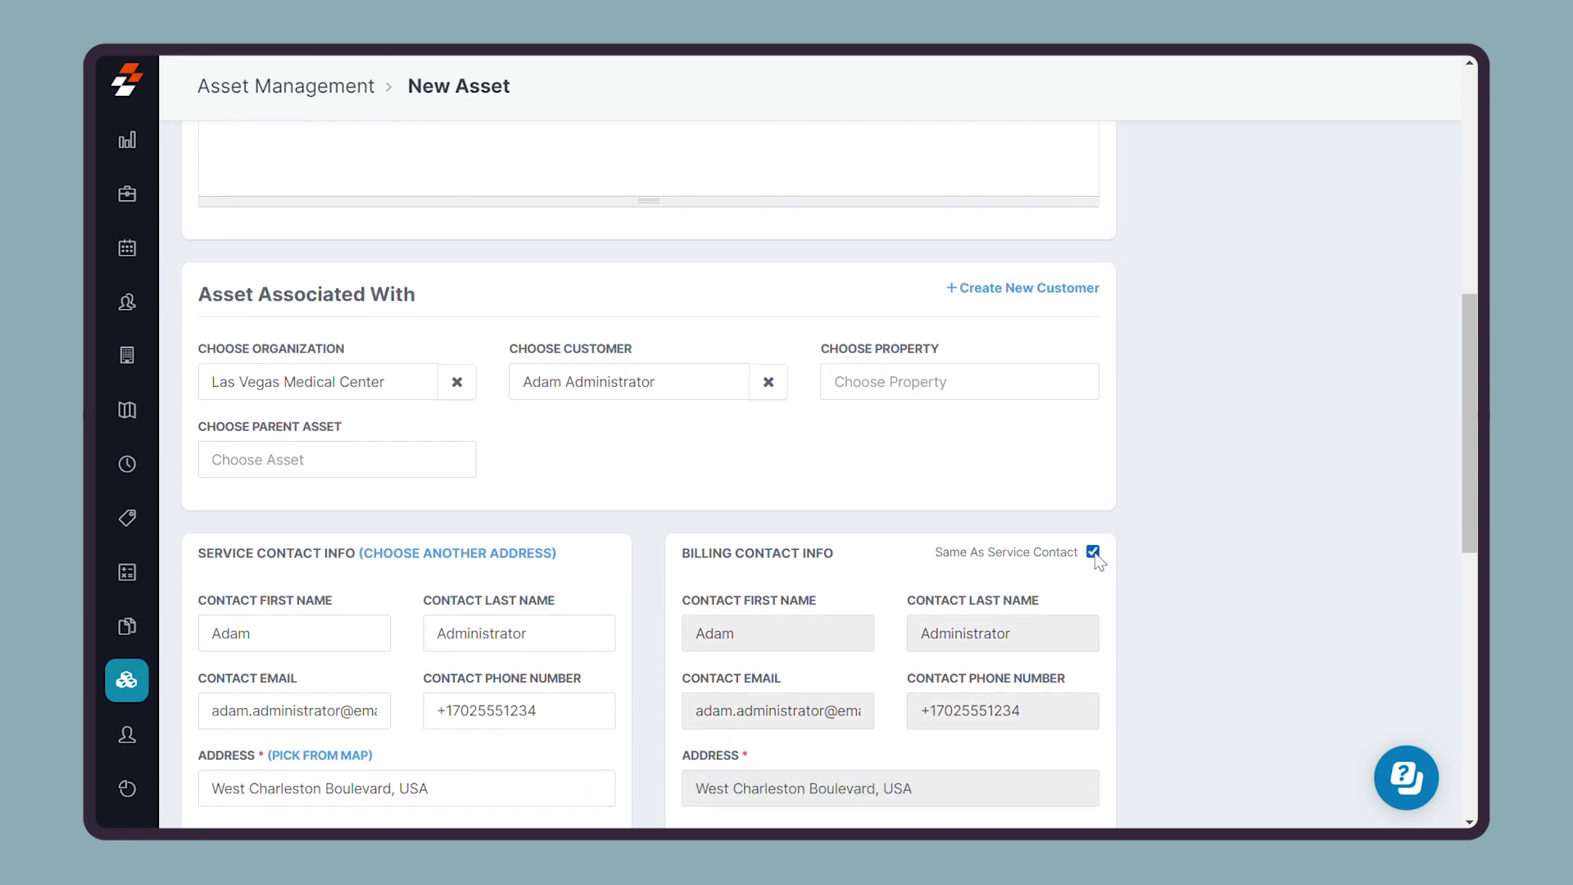
{"action": "scroll", "coordinate": [1095, 553], "scroll_direction": "up", "scroll_amount": 5}
{"action": "scroll", "coordinate": [1094, 553], "scroll_direction": "up", "scroll_amount": 1}
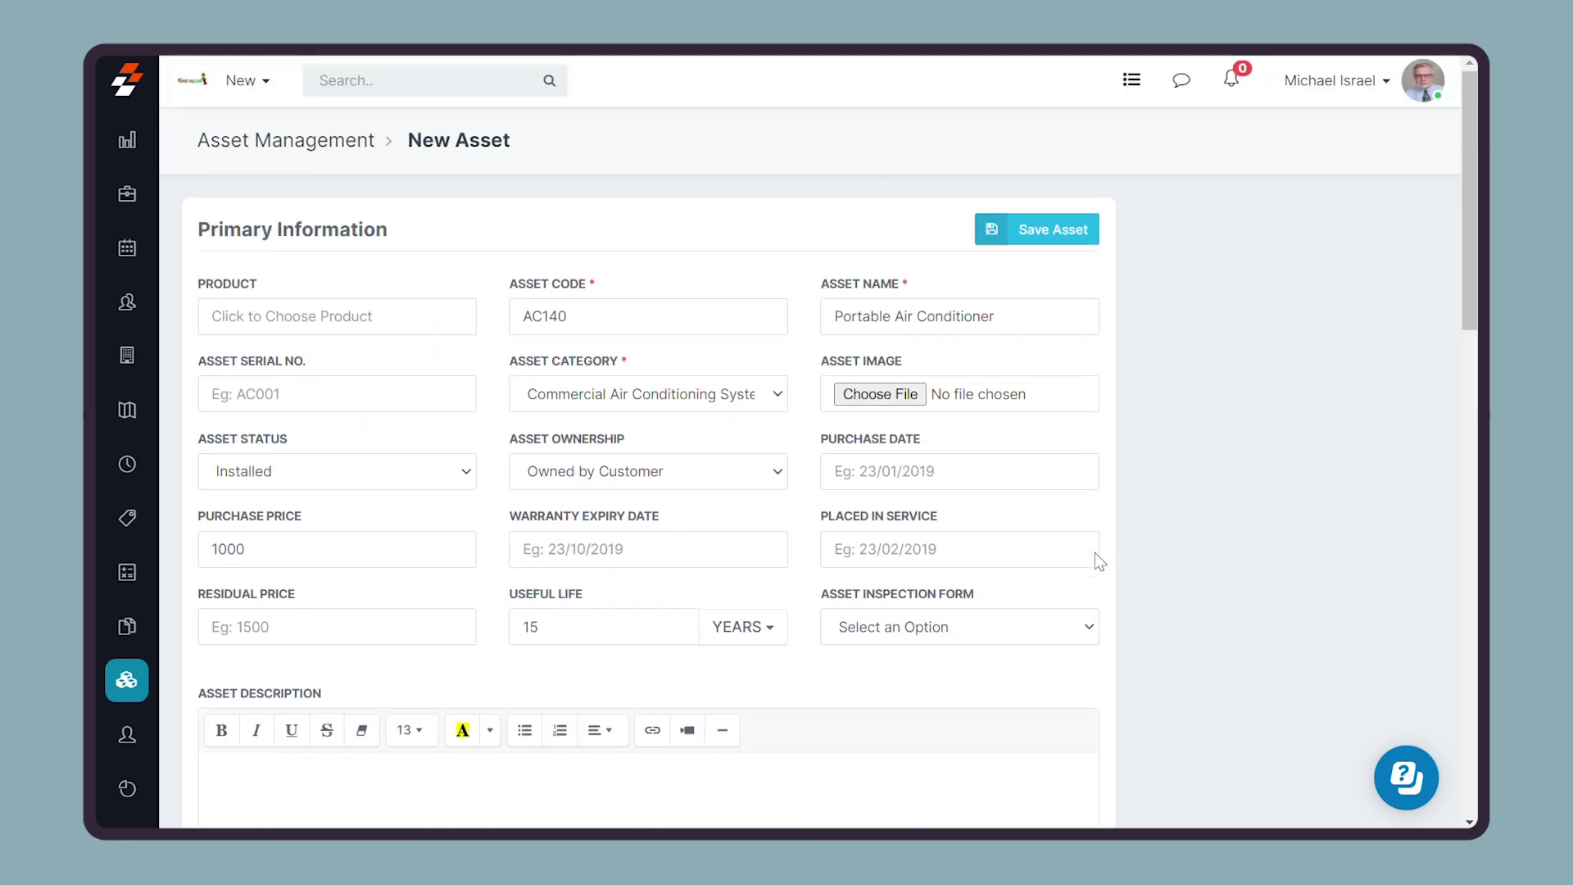
{"action": "left_click", "coordinate": [1030, 231]}
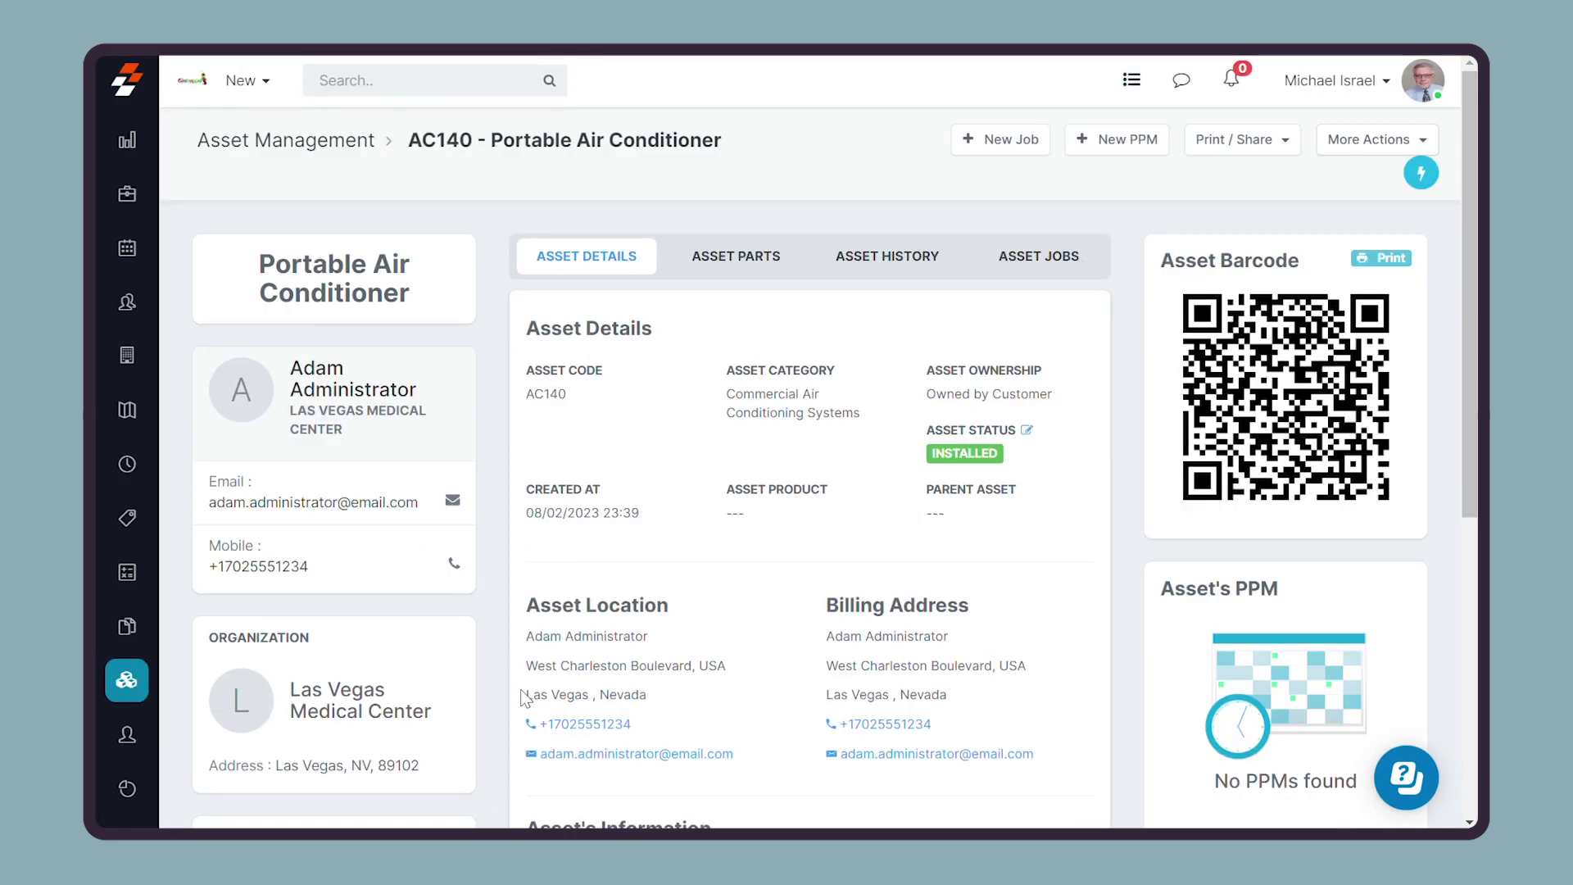
Start a new contract for the same Las Vegas Medical Center customer as the asset, accepting the customer's address.
{"action": "left_click", "coordinate": [143, 630]}
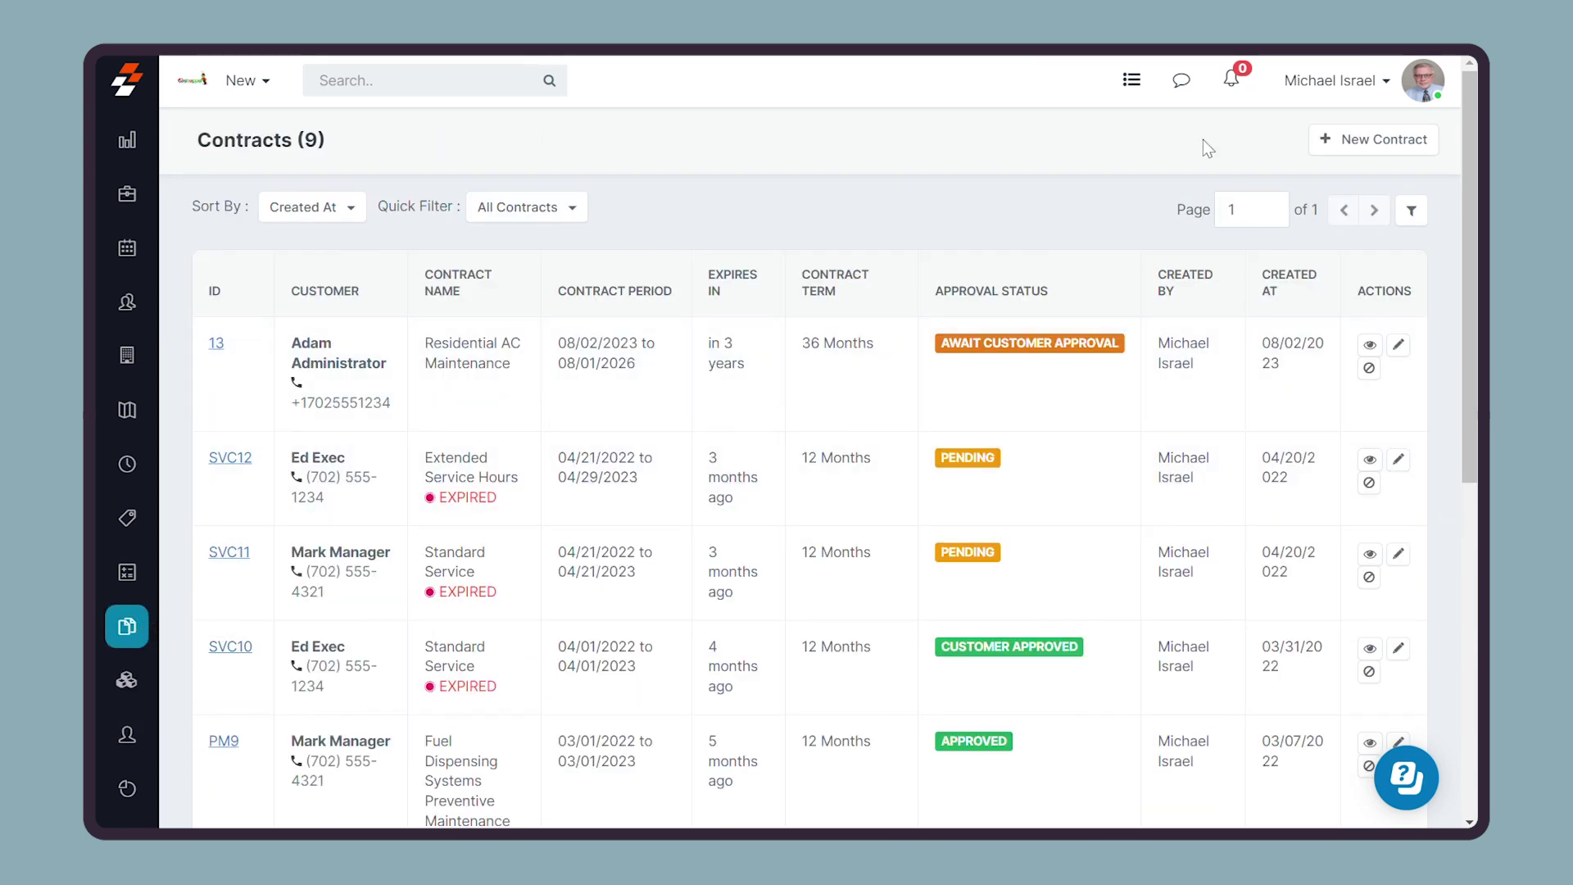
{"action": "left_click", "coordinate": [1348, 137]}
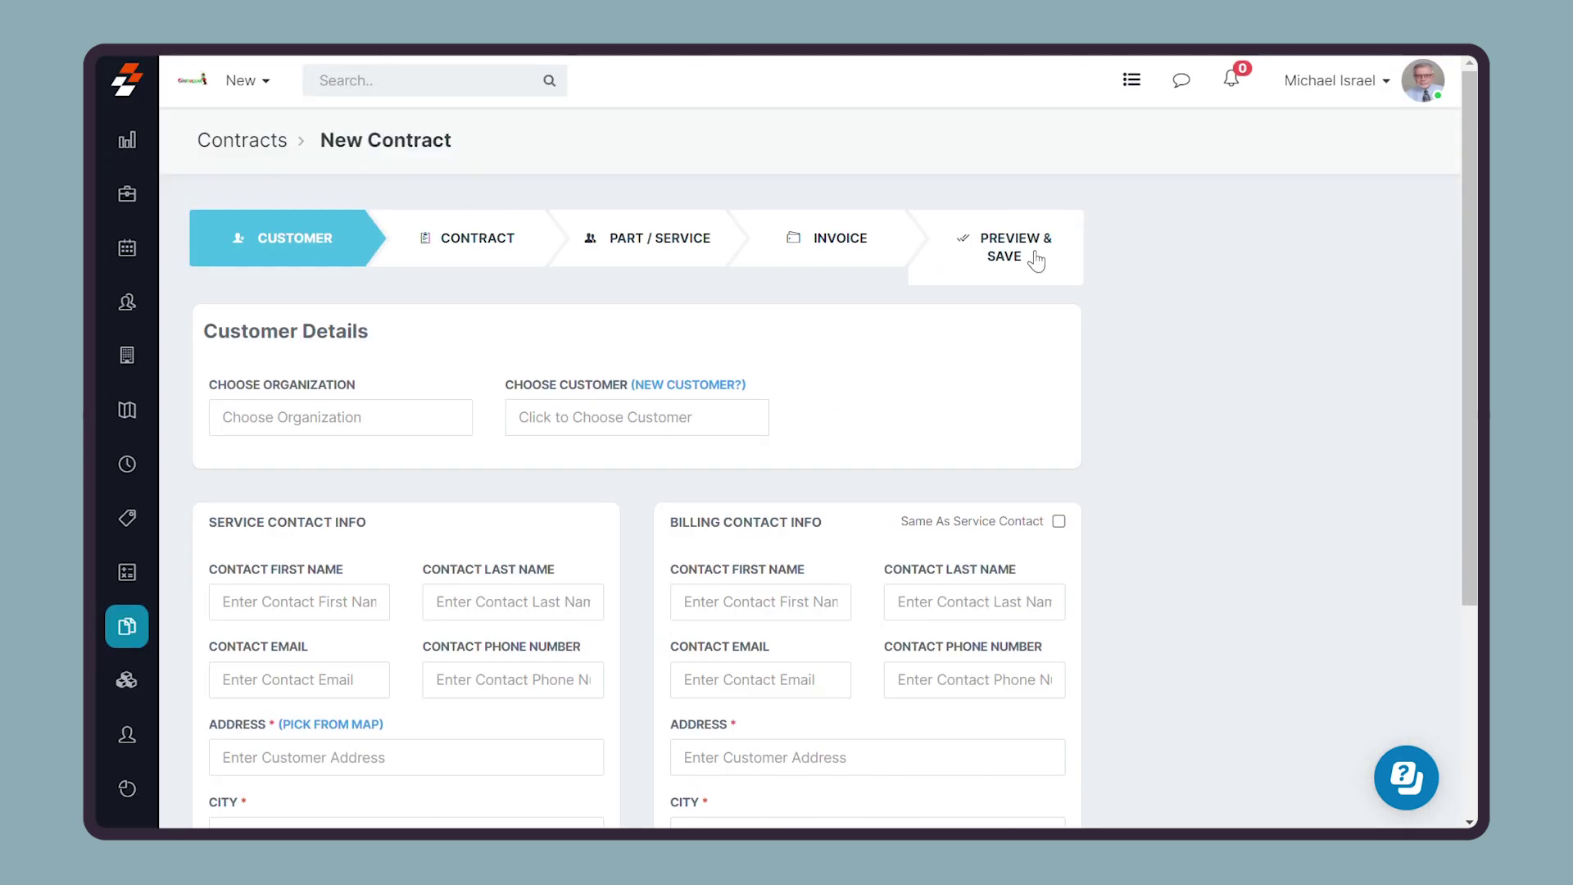
{"action": "left_click", "coordinate": [598, 416]}
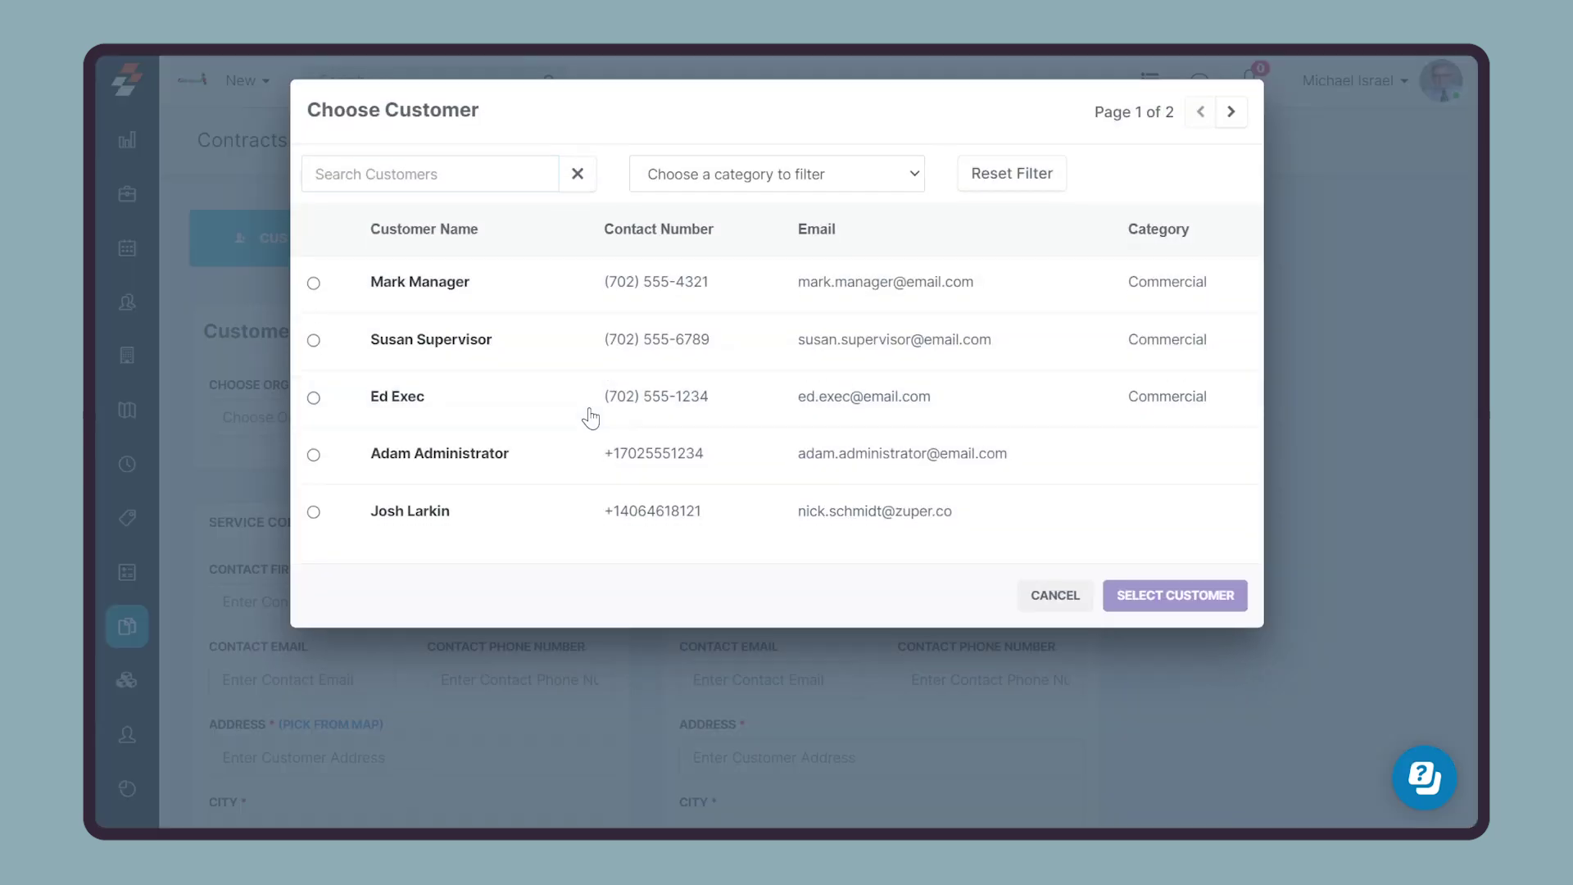
{"action": "left_click", "coordinate": [313, 461]}
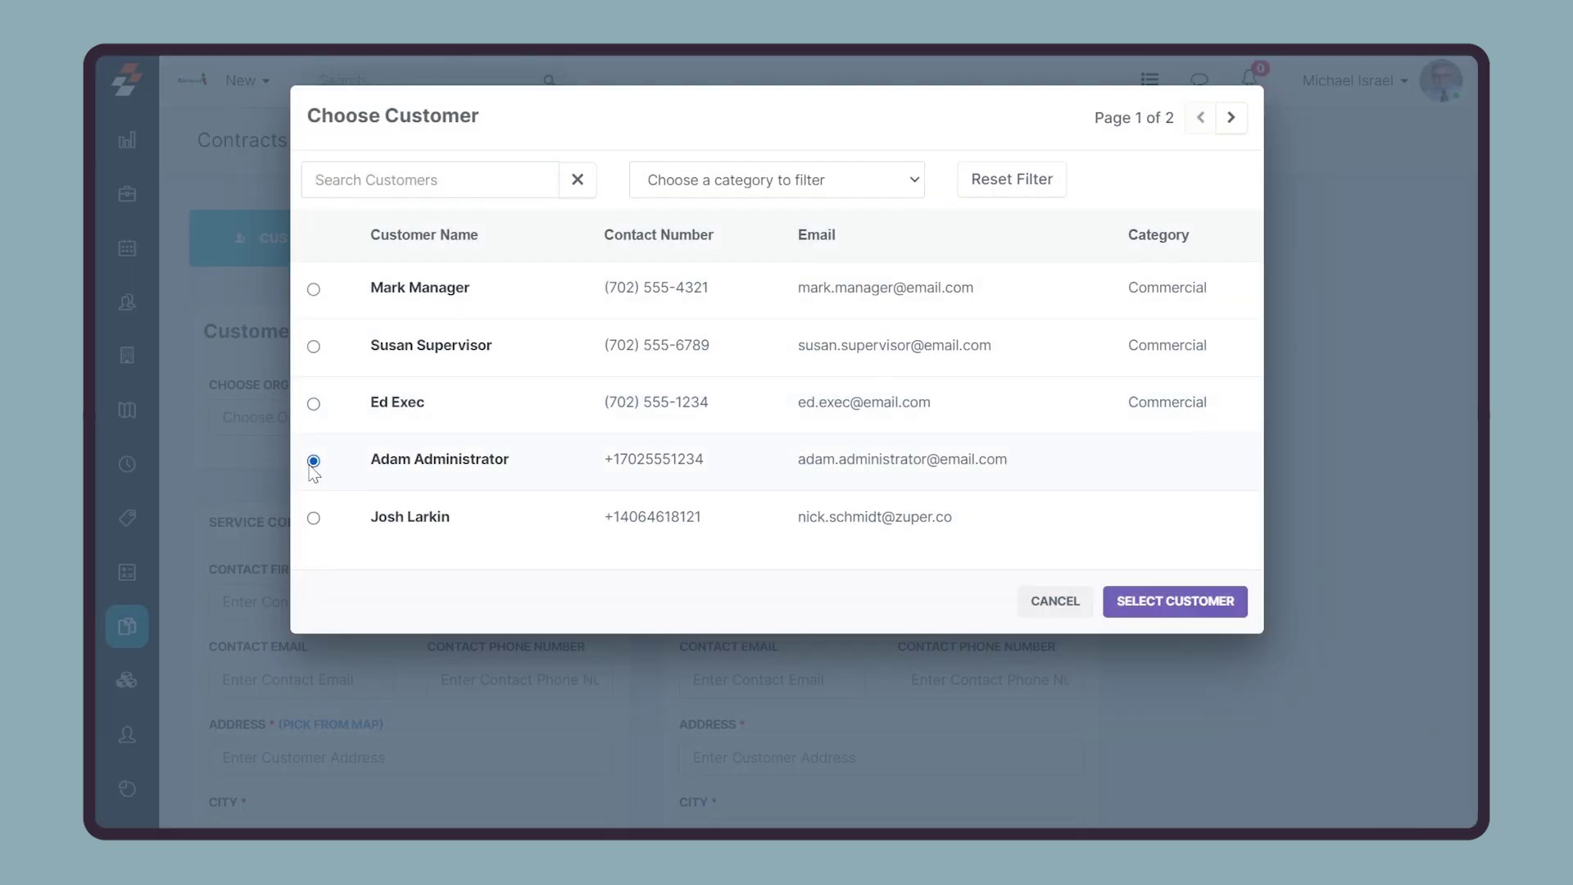
{"action": "left_click", "coordinate": [1167, 605]}
{"action": "left_click", "coordinate": [1039, 415]}
Name the contract Air Conditioner Maintenance Contract, with a 36-month term and a start date of 08/03/2023.
{"action": "left_click", "coordinate": [474, 239]}
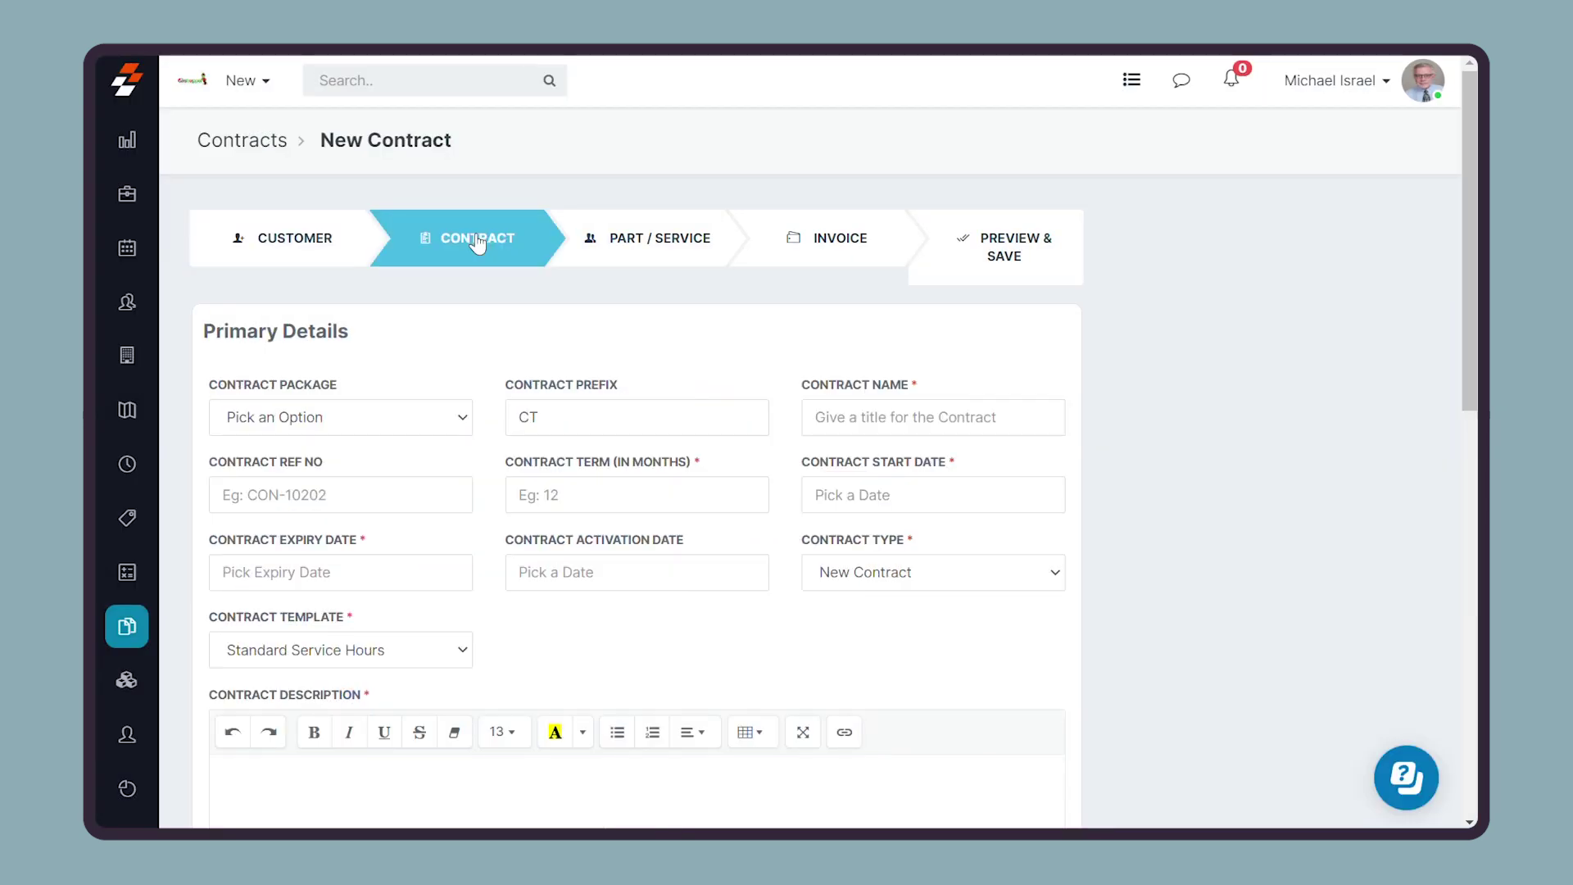
{"action": "left_click", "coordinate": [844, 436]}
{"action": "type", "text": "Air Conditioner Maintenance Contract"}
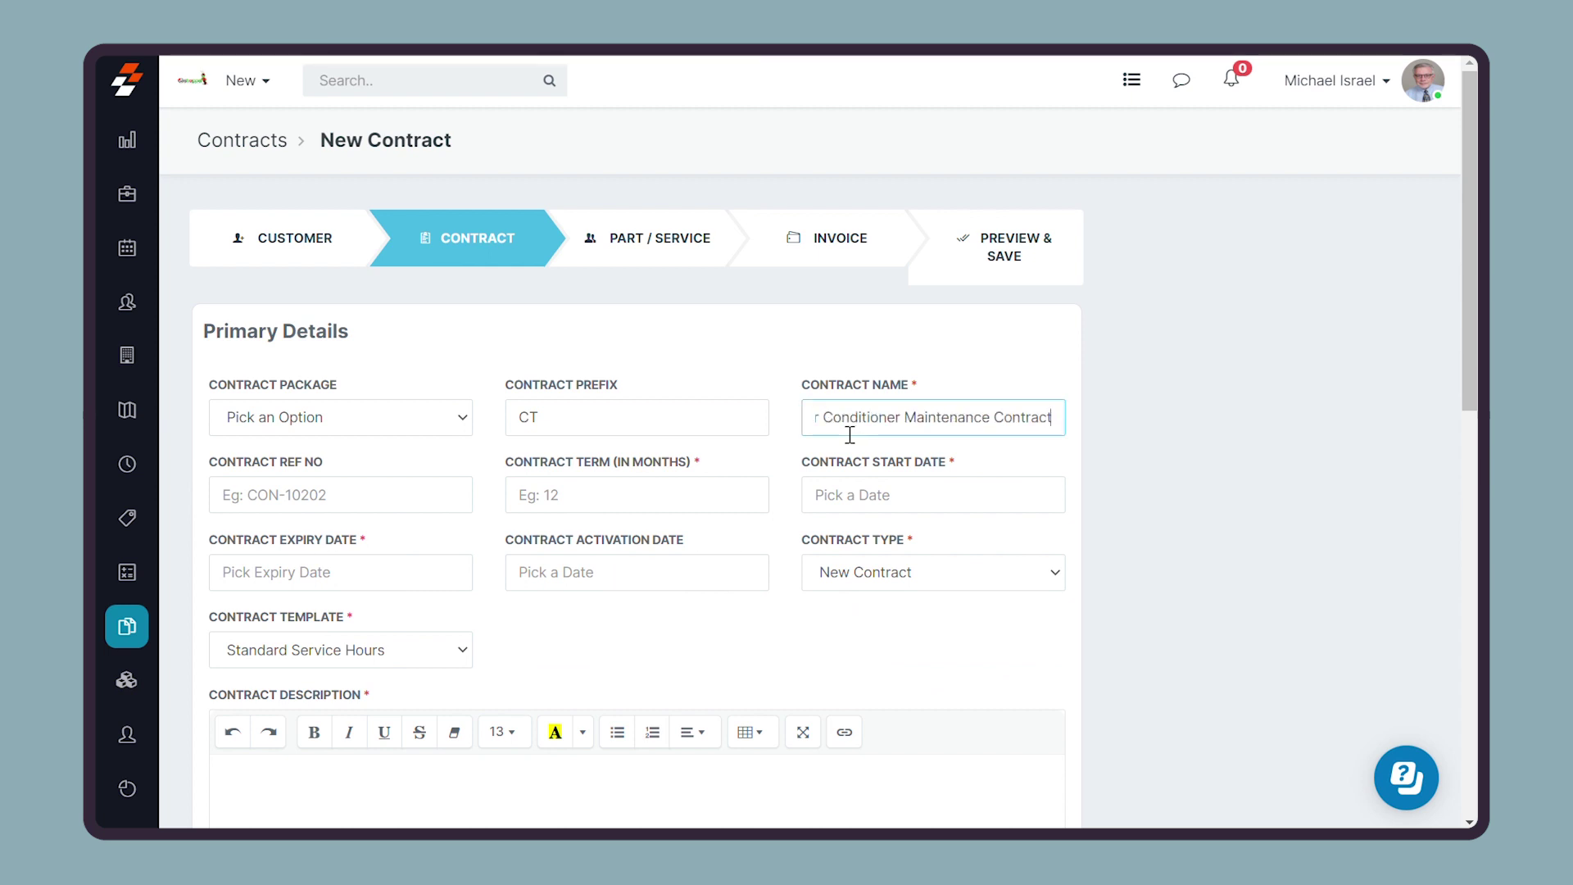
{"action": "left_click", "coordinate": [609, 505]}
{"action": "type", "text": "36"}
{"action": "left_click", "coordinate": [869, 495]}
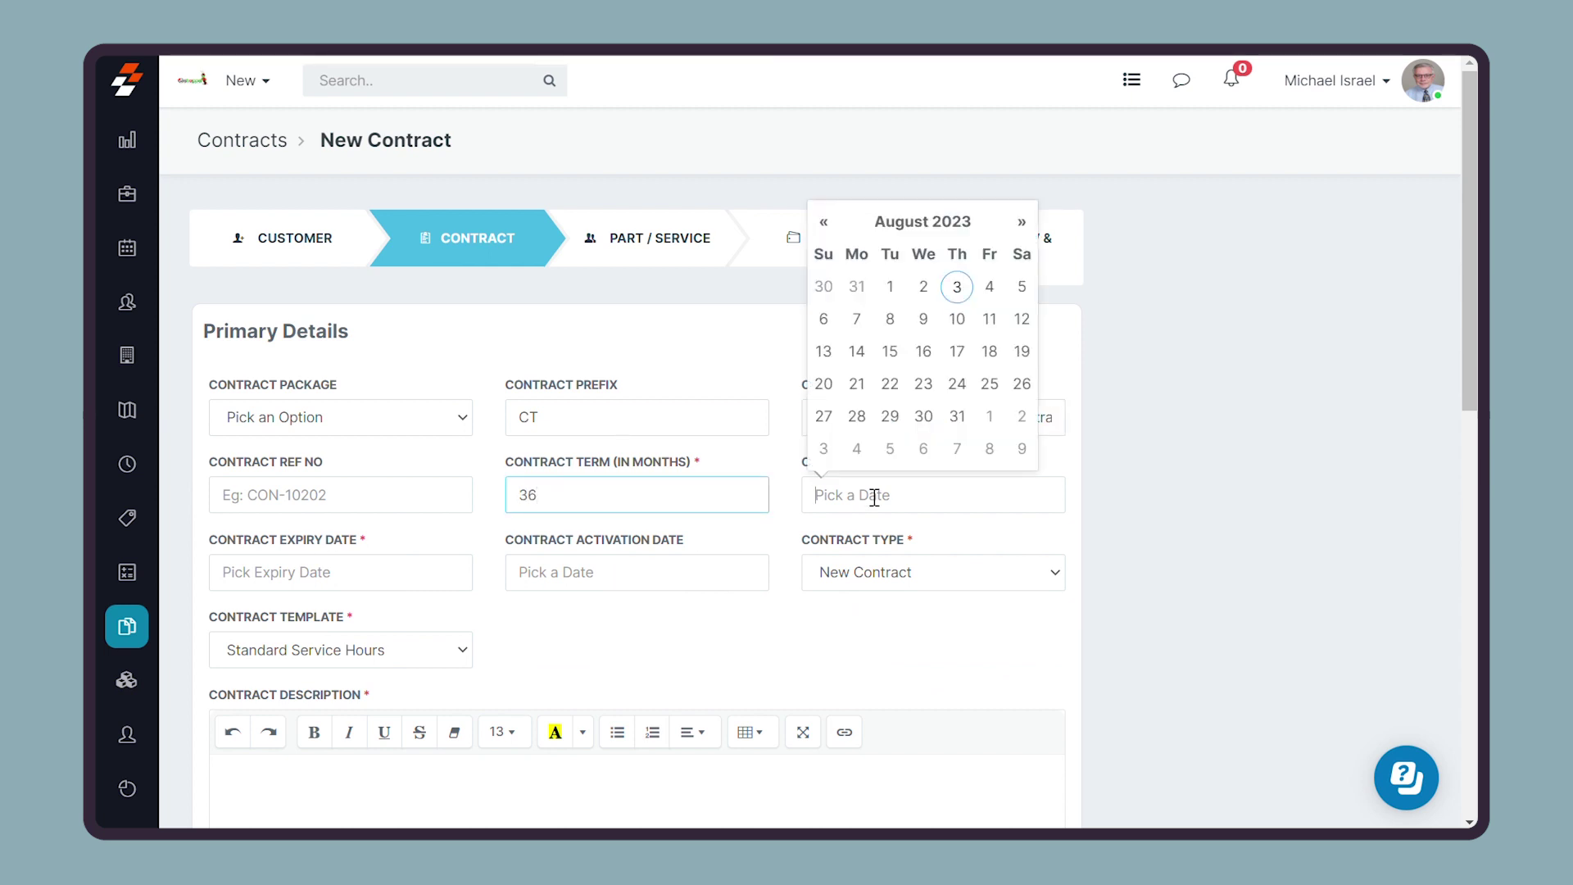
{"action": "left_click", "coordinate": [957, 289]}
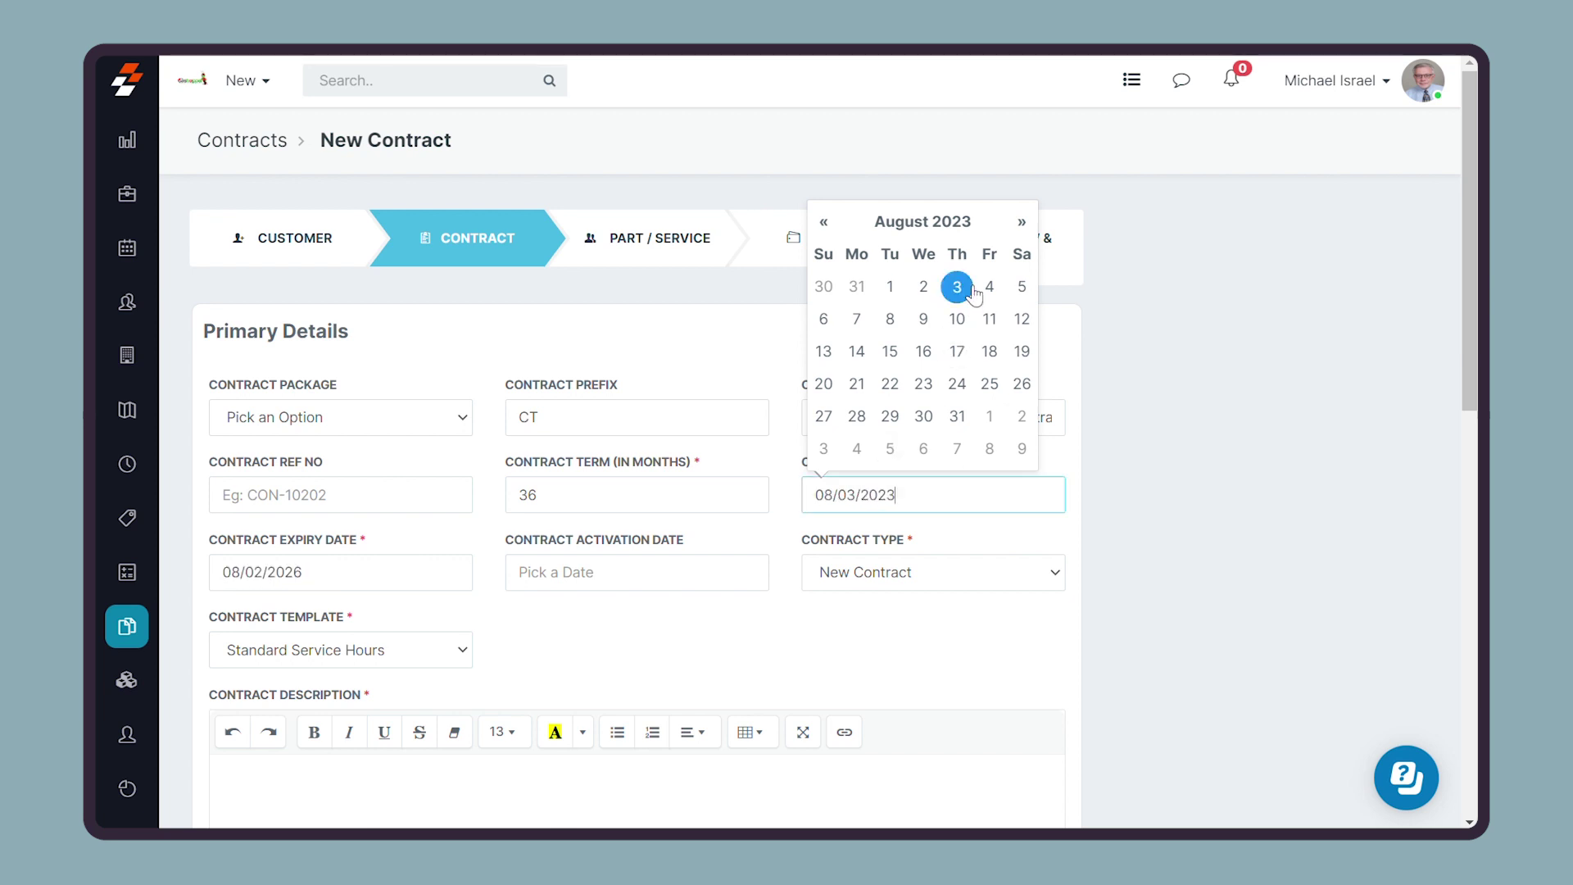
{"action": "left_click", "coordinate": [597, 622]}
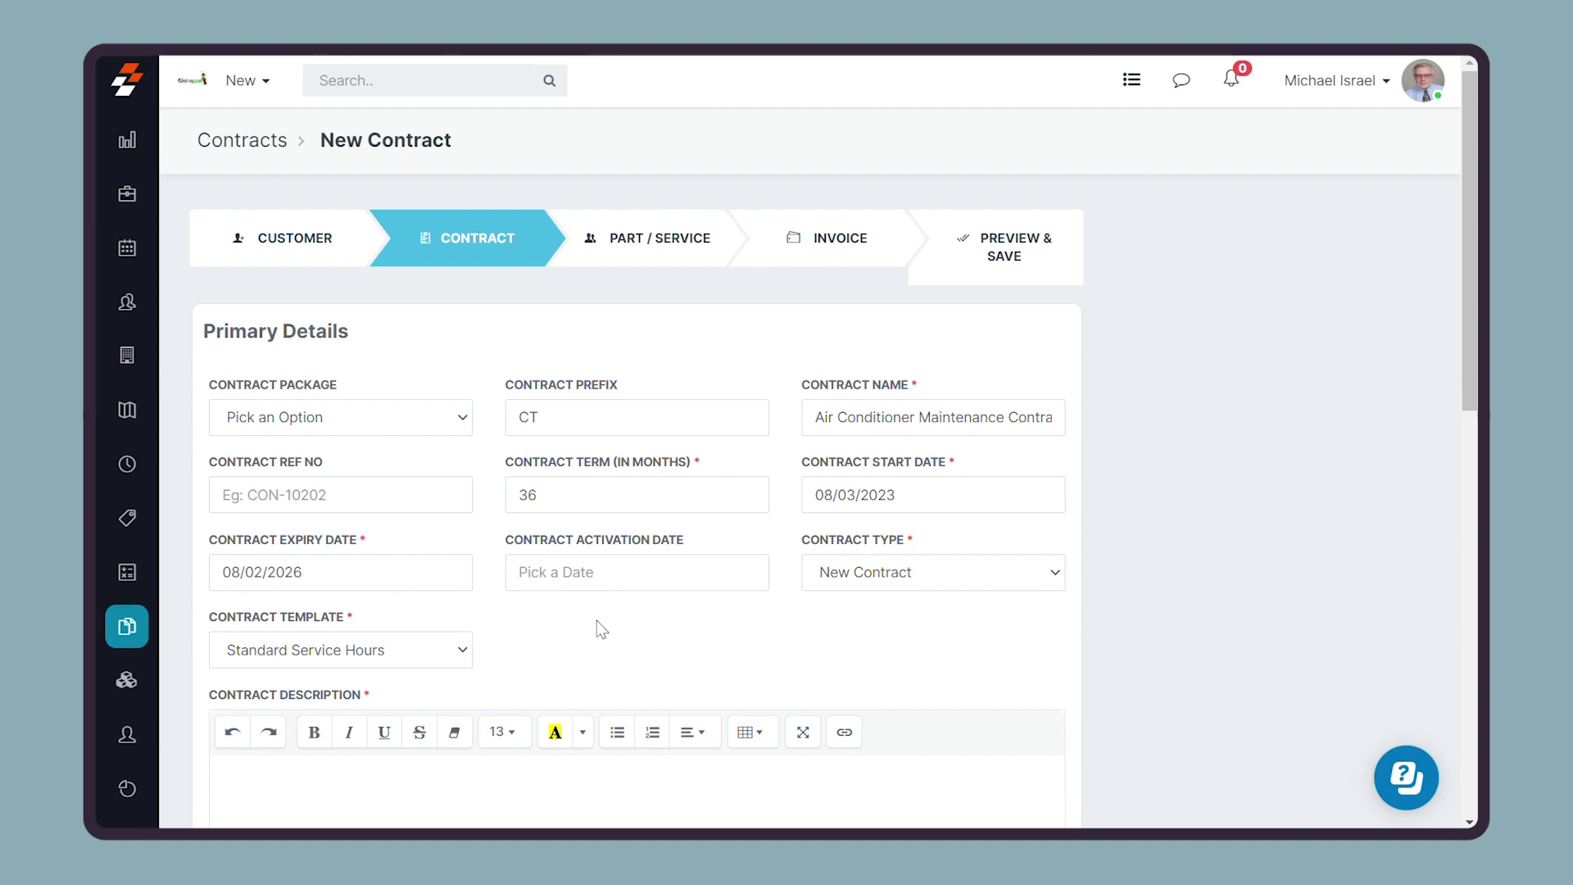
Enter "Air Conditioner Maintenance Contract" as the contract description.
{"action": "scroll", "coordinate": [596, 621], "scroll_direction": "down", "scroll_amount": 6}
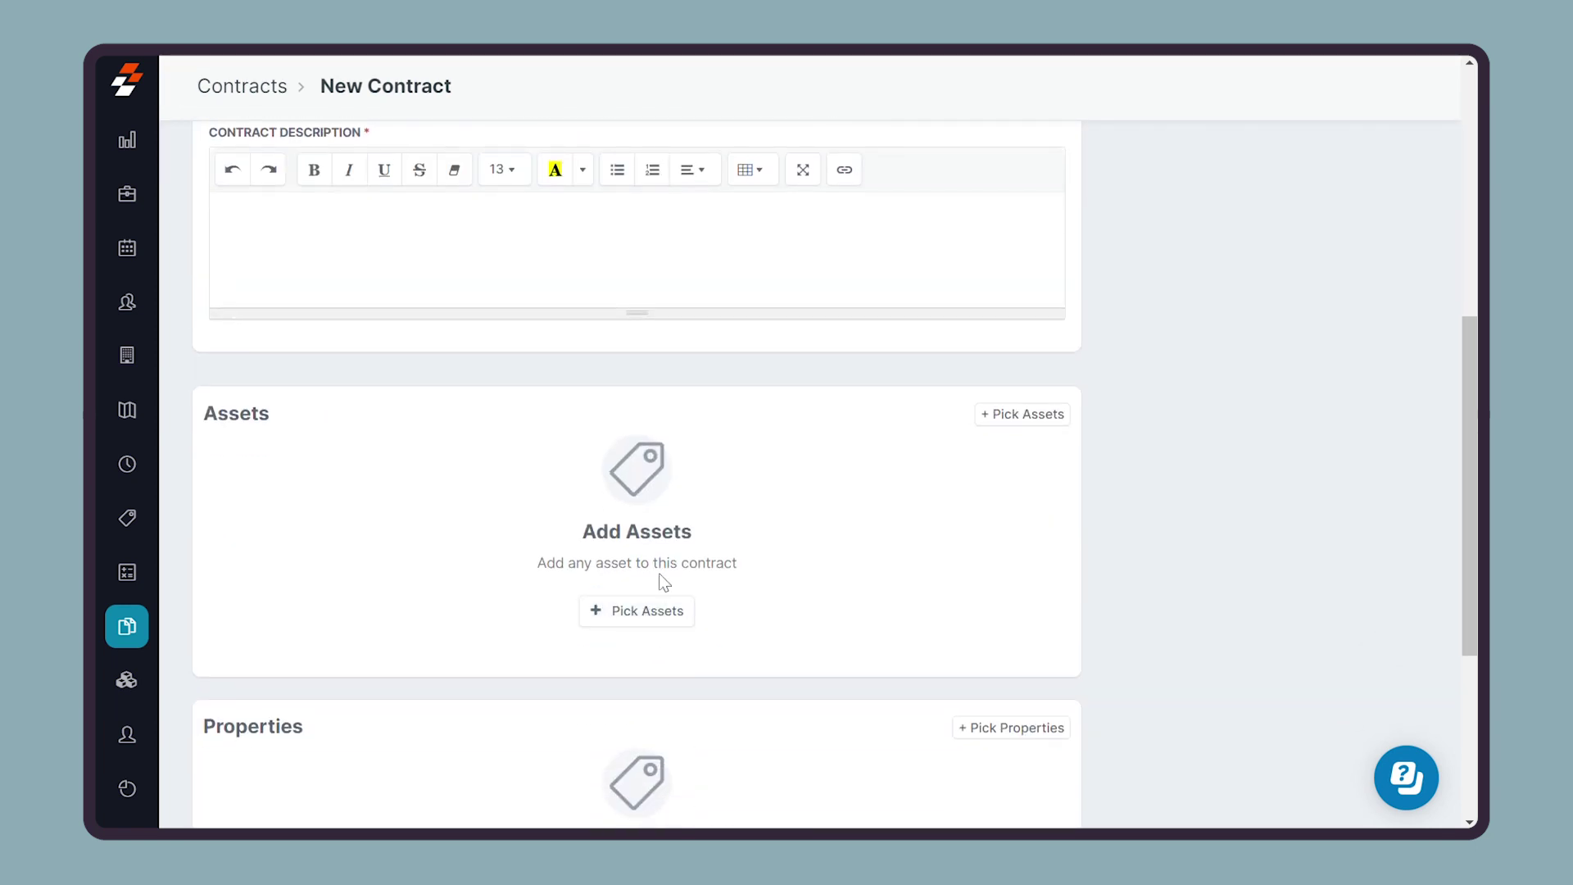
{"action": "scroll", "coordinate": [663, 584], "scroll_direction": "up", "scroll_amount": 2}
{"action": "type", "text": "Air Conditioner Maintenance Contract"}
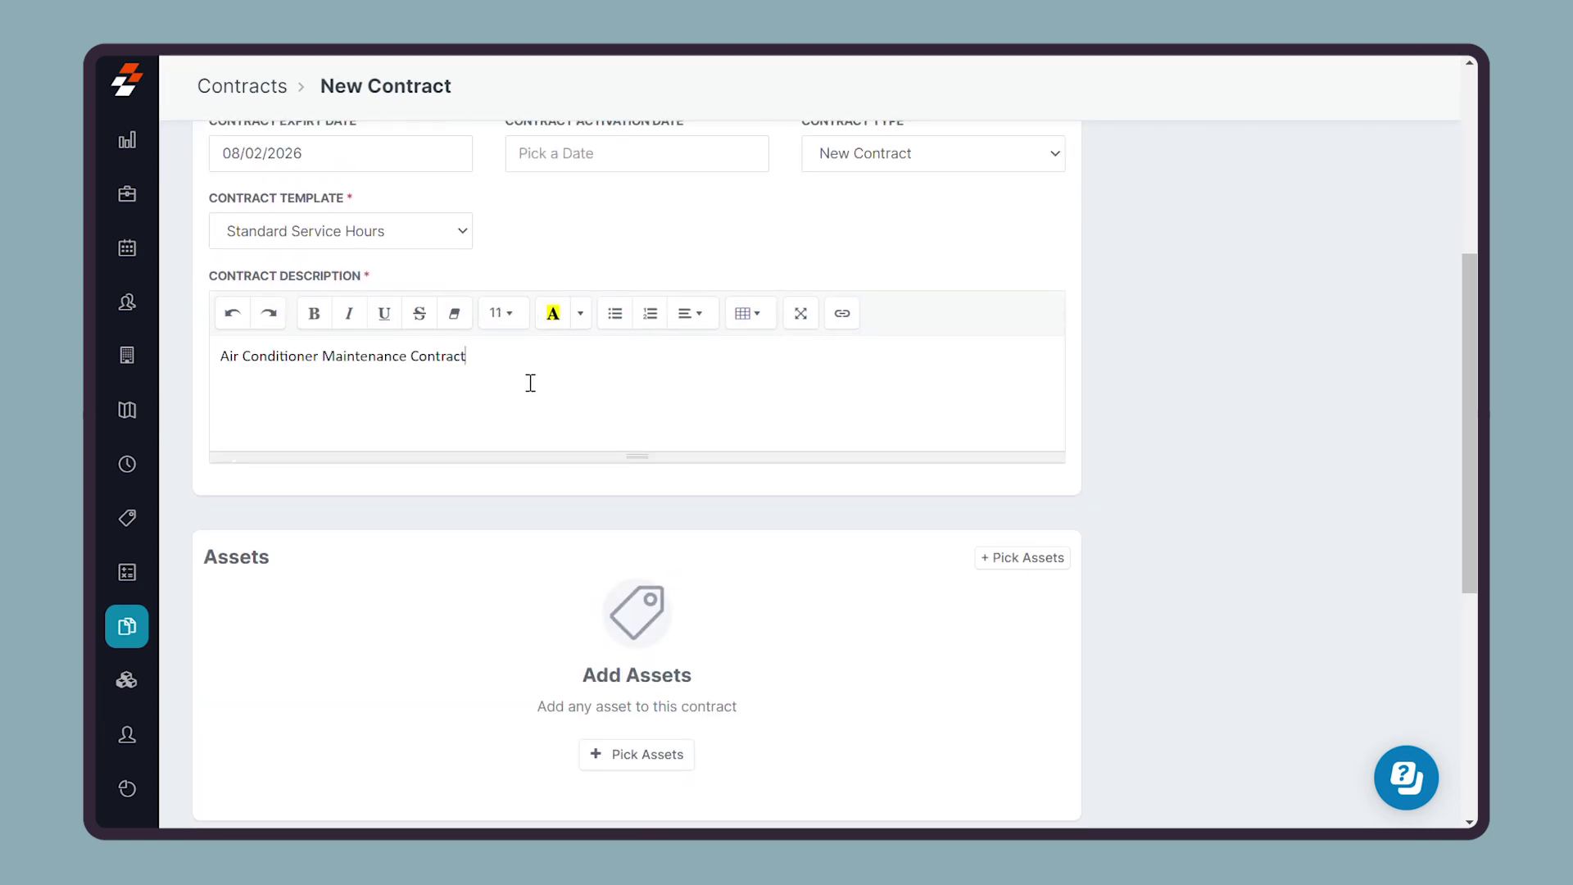
Add the asset AC140 - Portable Air Conditioner to the contract.
{"action": "left_click", "coordinate": [635, 763]}
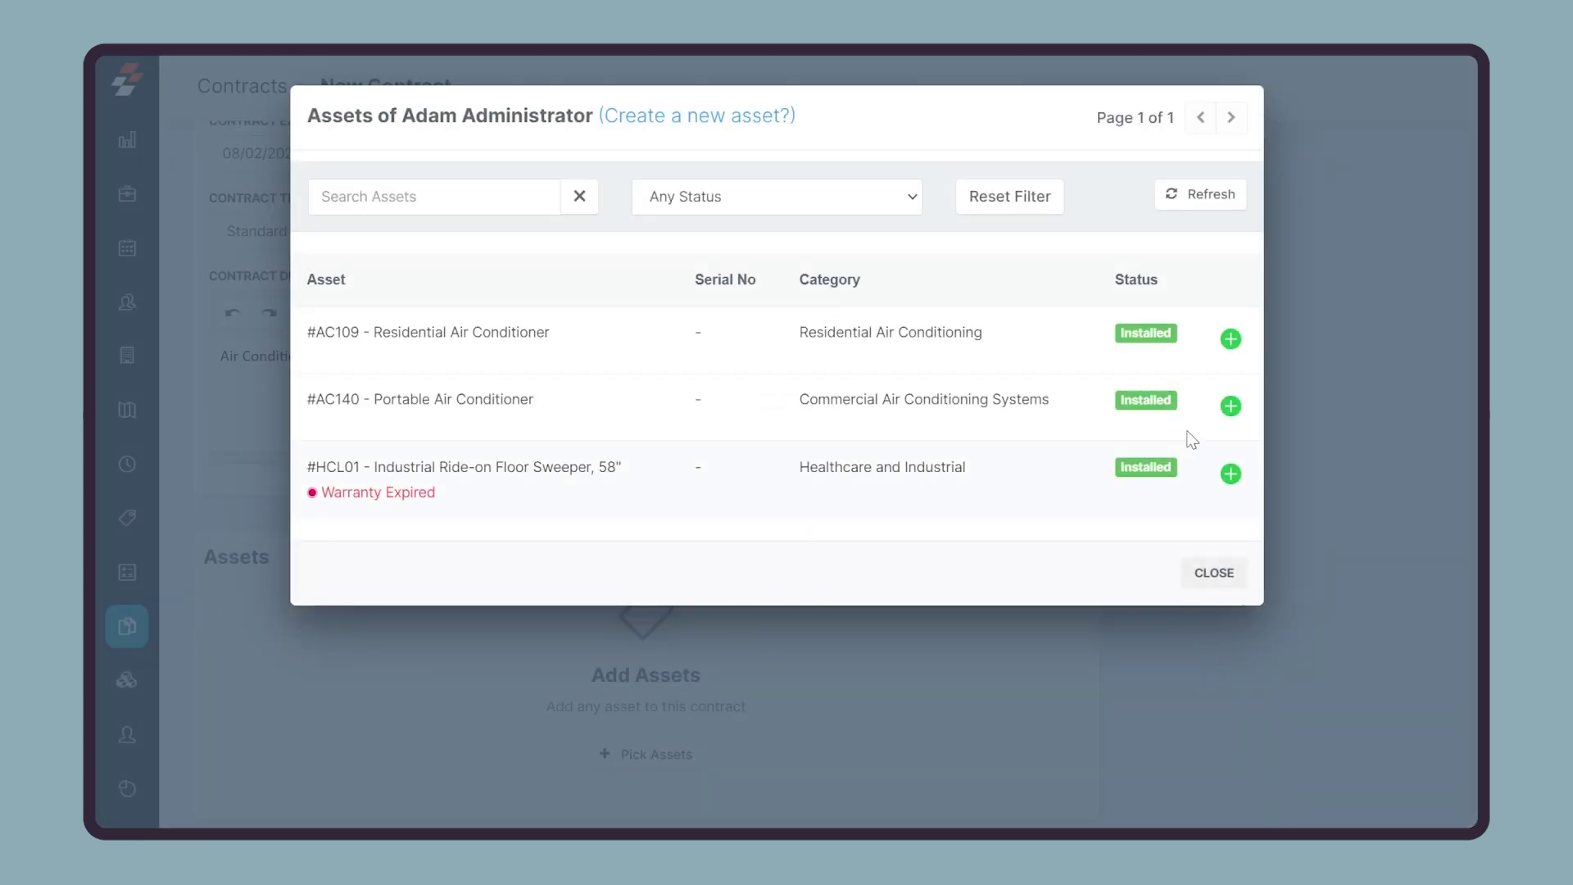
{"action": "left_click", "coordinate": [1232, 408]}
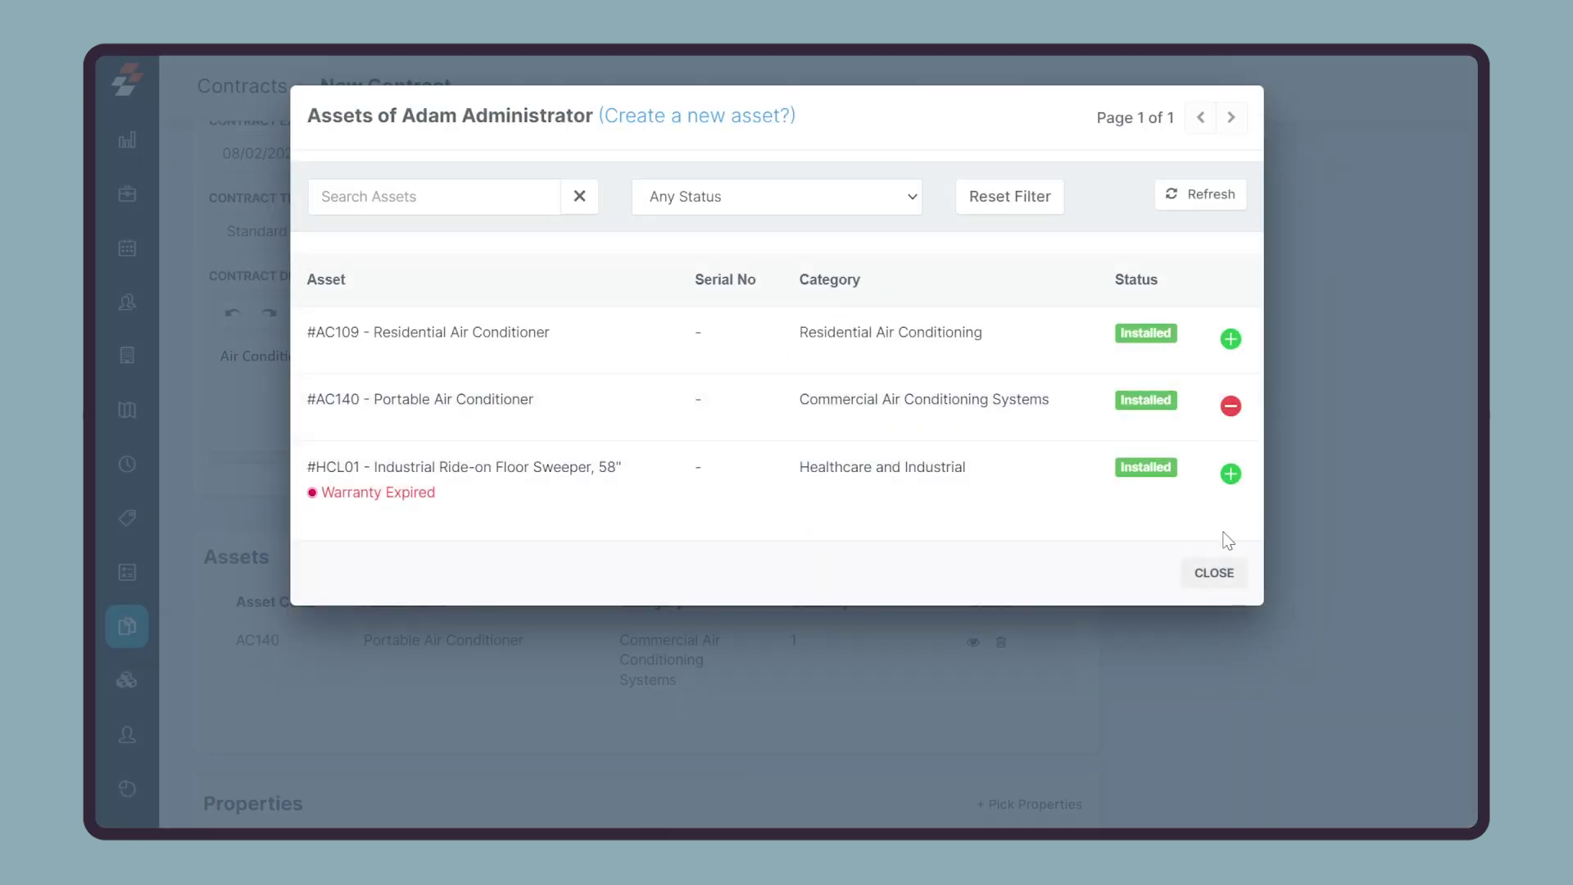
{"action": "left_click", "coordinate": [1213, 574]}
Add the 4-Commercial Refrigeration Unit to the contract as a line item with quantity 1.
{"action": "scroll", "coordinate": [975, 457], "scroll_direction": "up", "scroll_amount": 5}
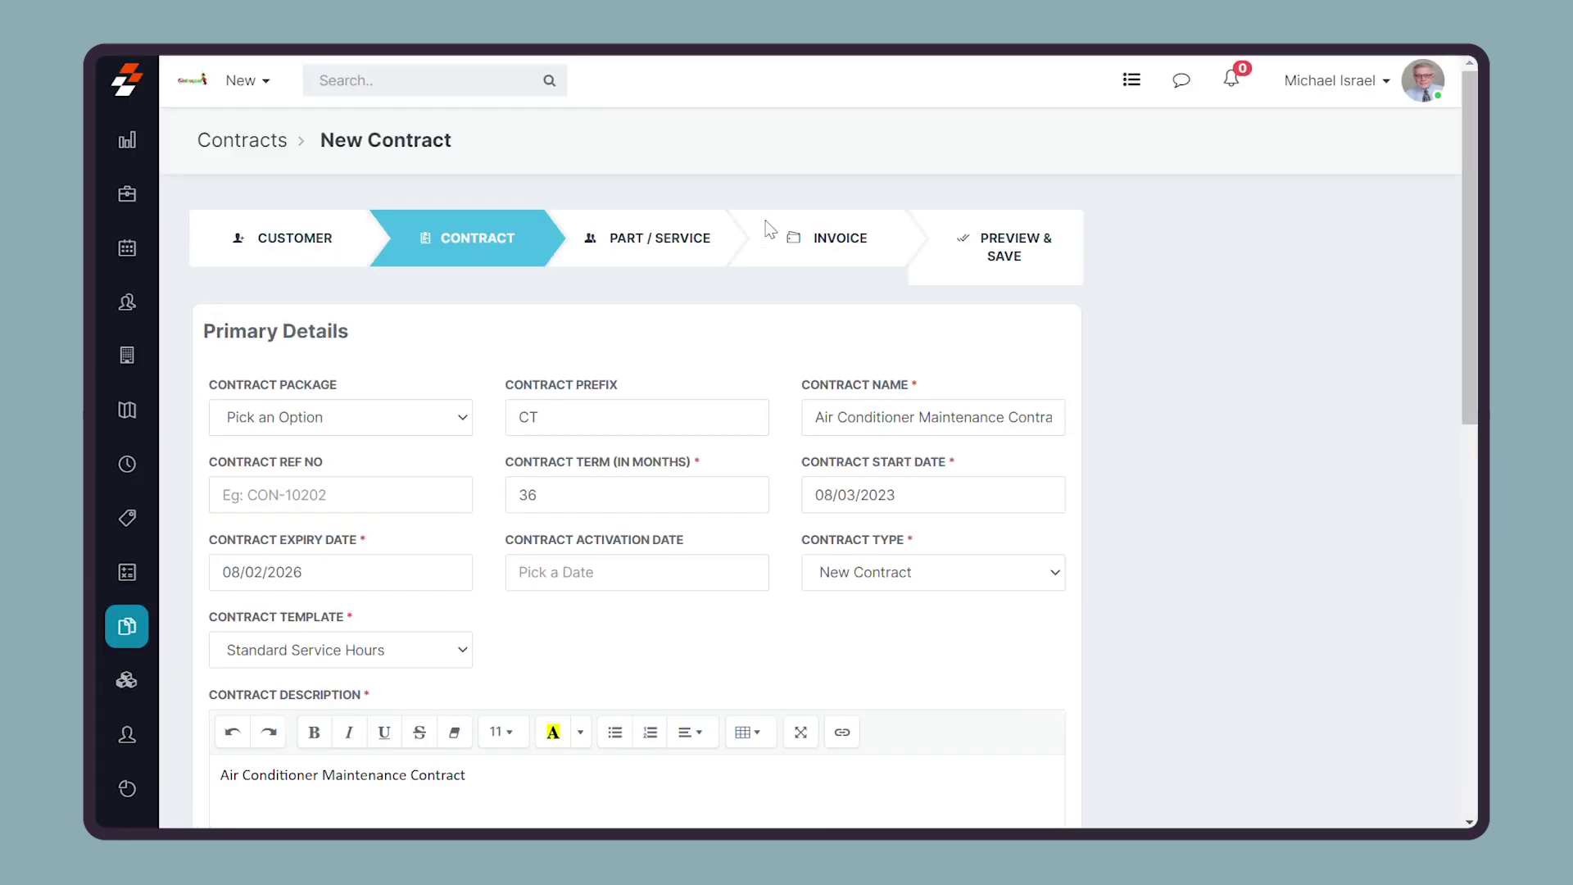
{"action": "left_click", "coordinate": [670, 267]}
{"action": "left_click", "coordinate": [615, 545]}
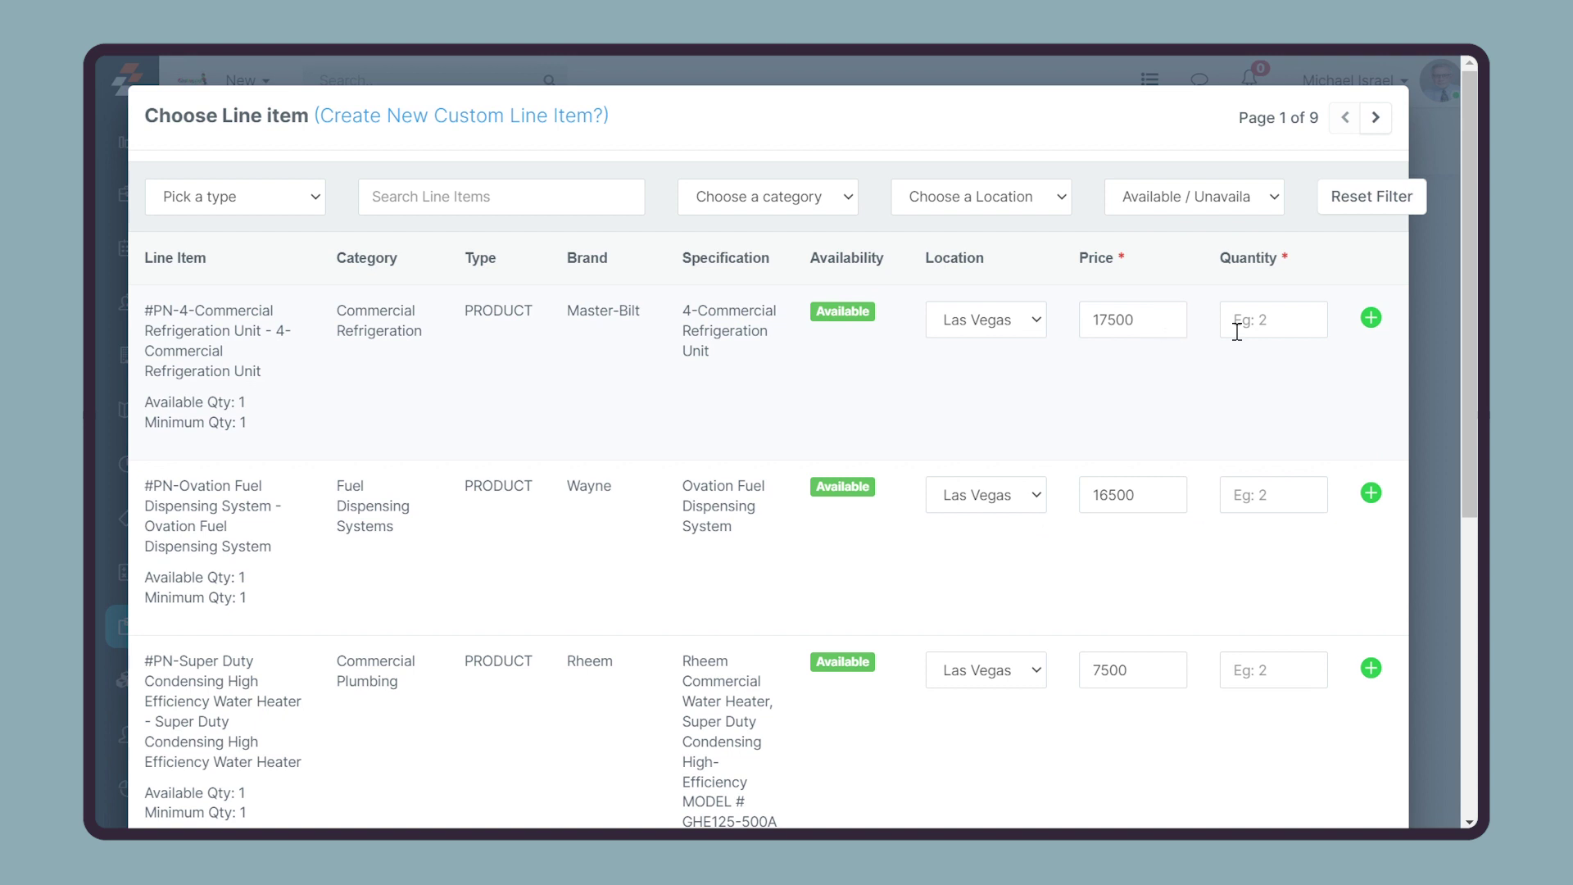
{"action": "left_click", "coordinate": [1275, 339]}
{"action": "type", "text": "1"}
{"action": "left_click", "coordinate": [1374, 320]}
{"action": "scroll", "coordinate": [1291, 630], "scroll_direction": "down", "scroll_amount": 5}
{"action": "left_click", "coordinate": [1350, 769]}
Set the contract's invoices to generate automatically and review the resulting invoice schedule.
{"action": "left_click", "coordinate": [828, 250]}
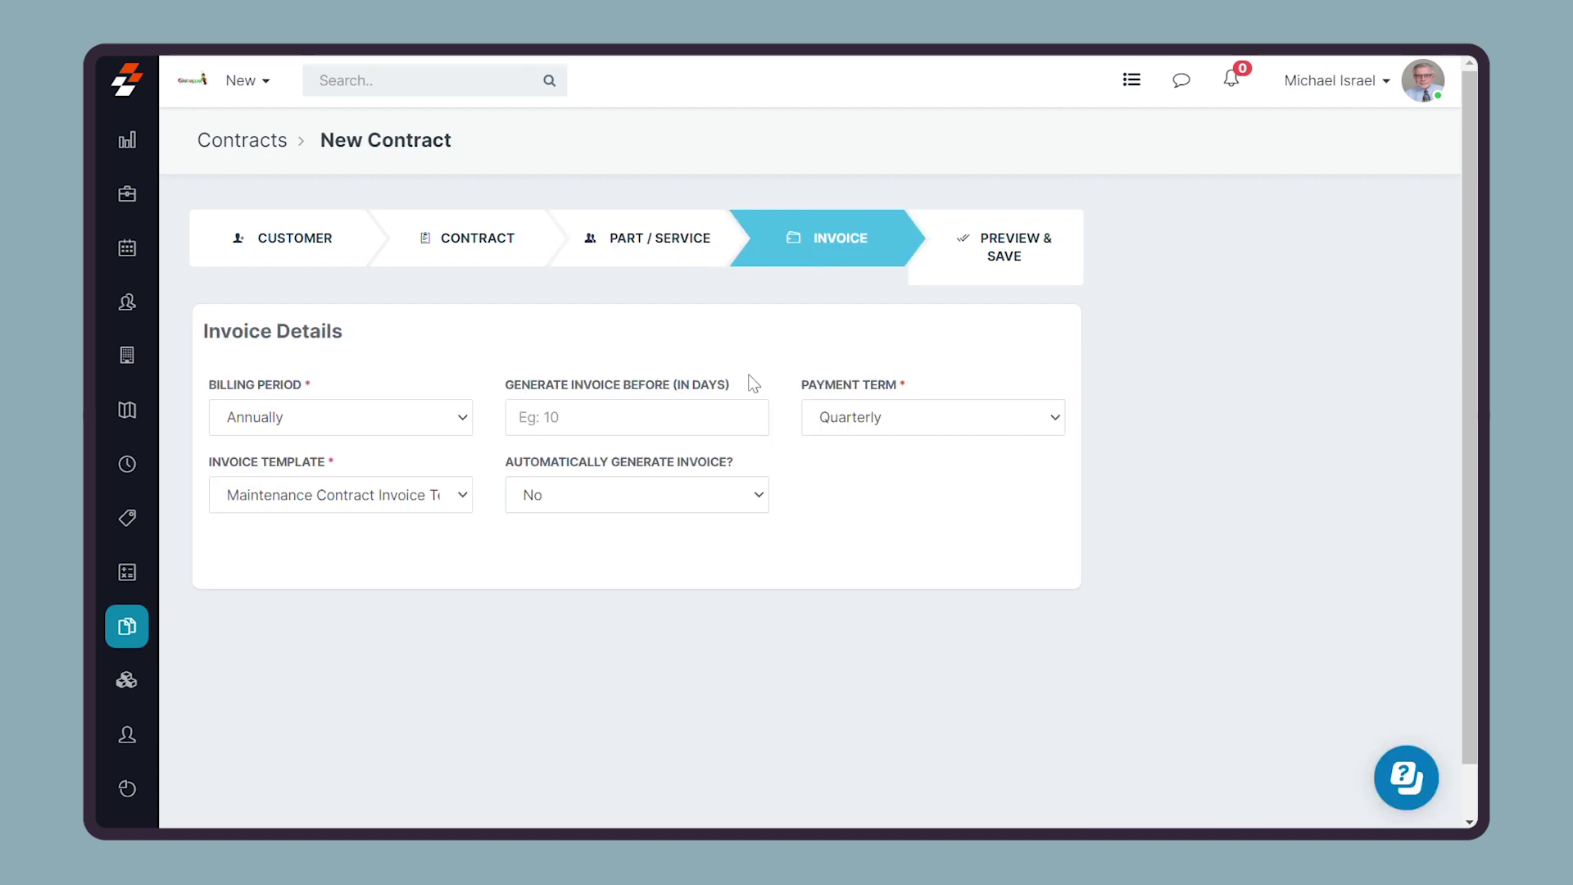
{"action": "left_click", "coordinate": [593, 506]}
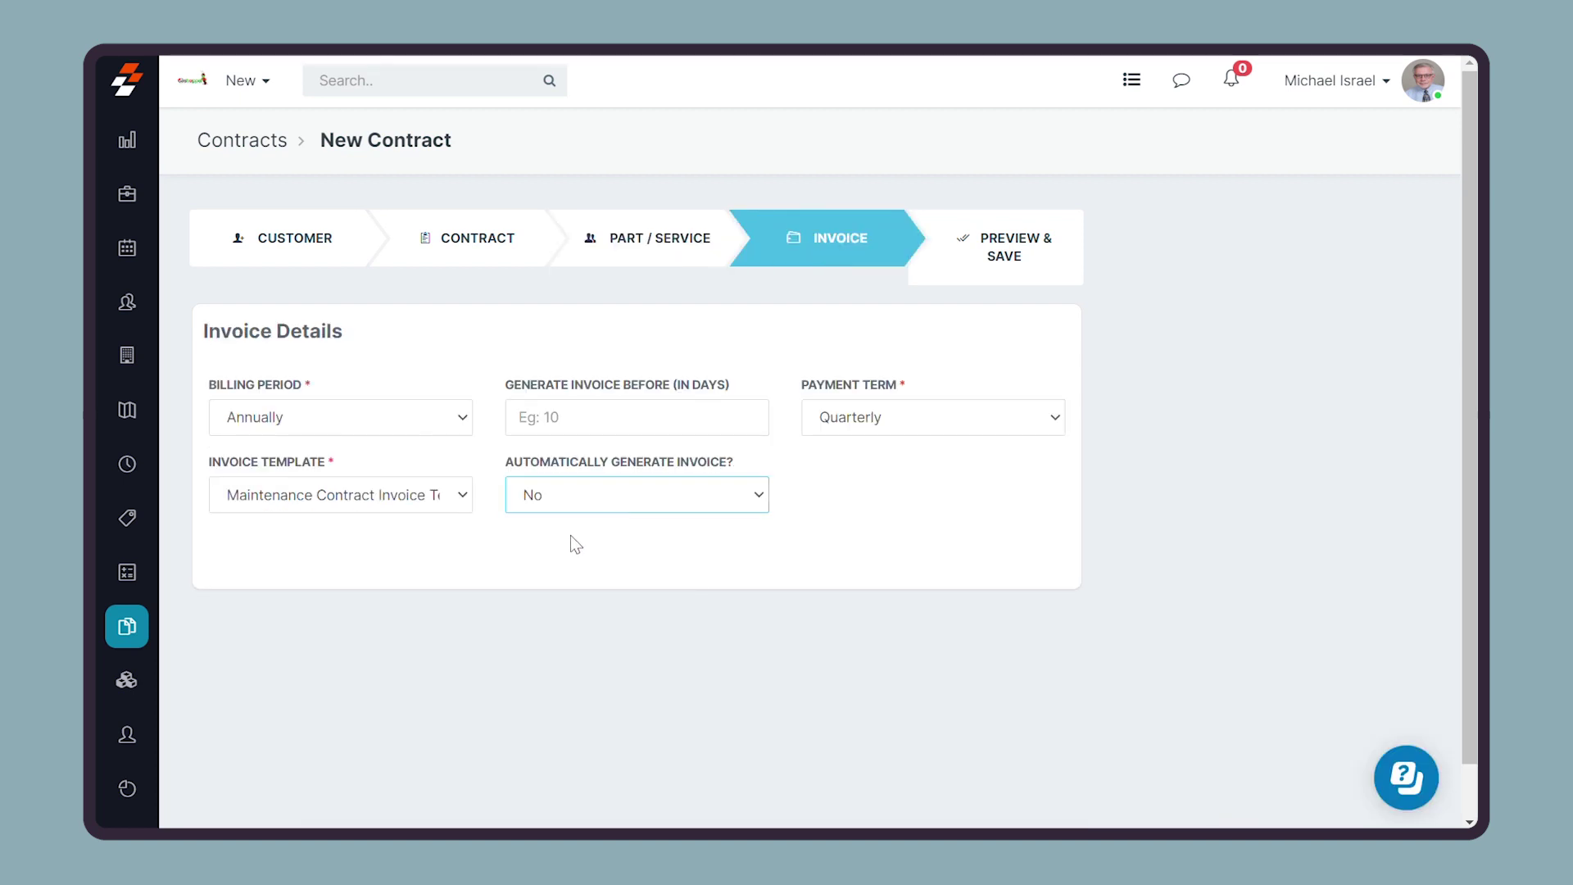
{"action": "left_click", "coordinate": [568, 550]}
{"action": "scroll", "coordinate": [574, 549], "scroll_direction": "down", "scroll_amount": 2}
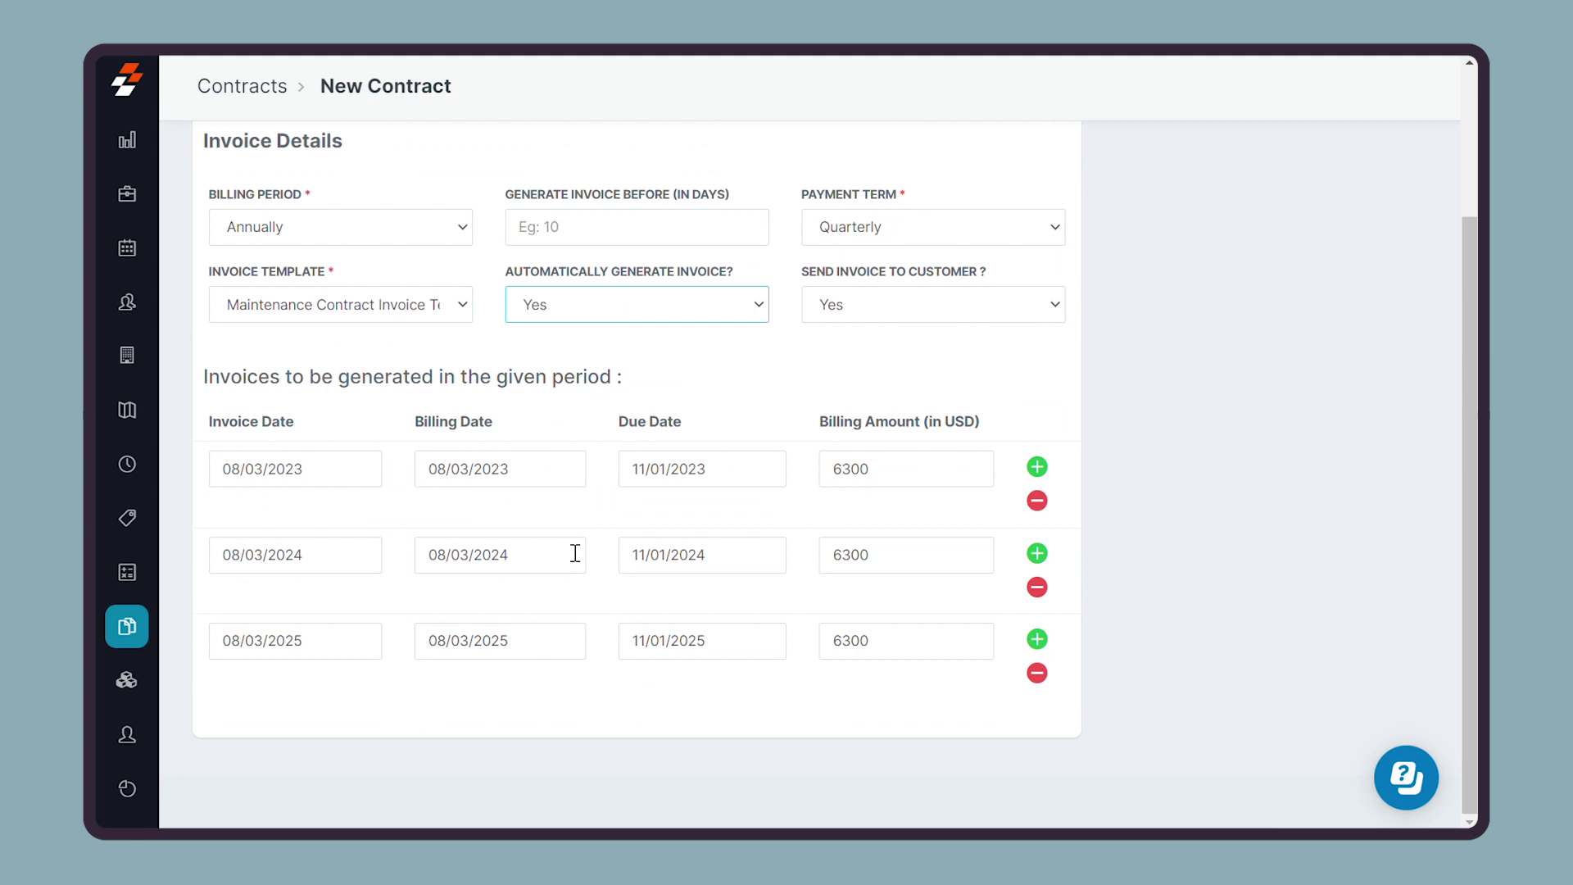
Preview the Air Conditioner Maintenance Contract, save it and confirm its creation.
{"action": "scroll", "coordinate": [575, 554], "scroll_direction": "up", "scroll_amount": 2}
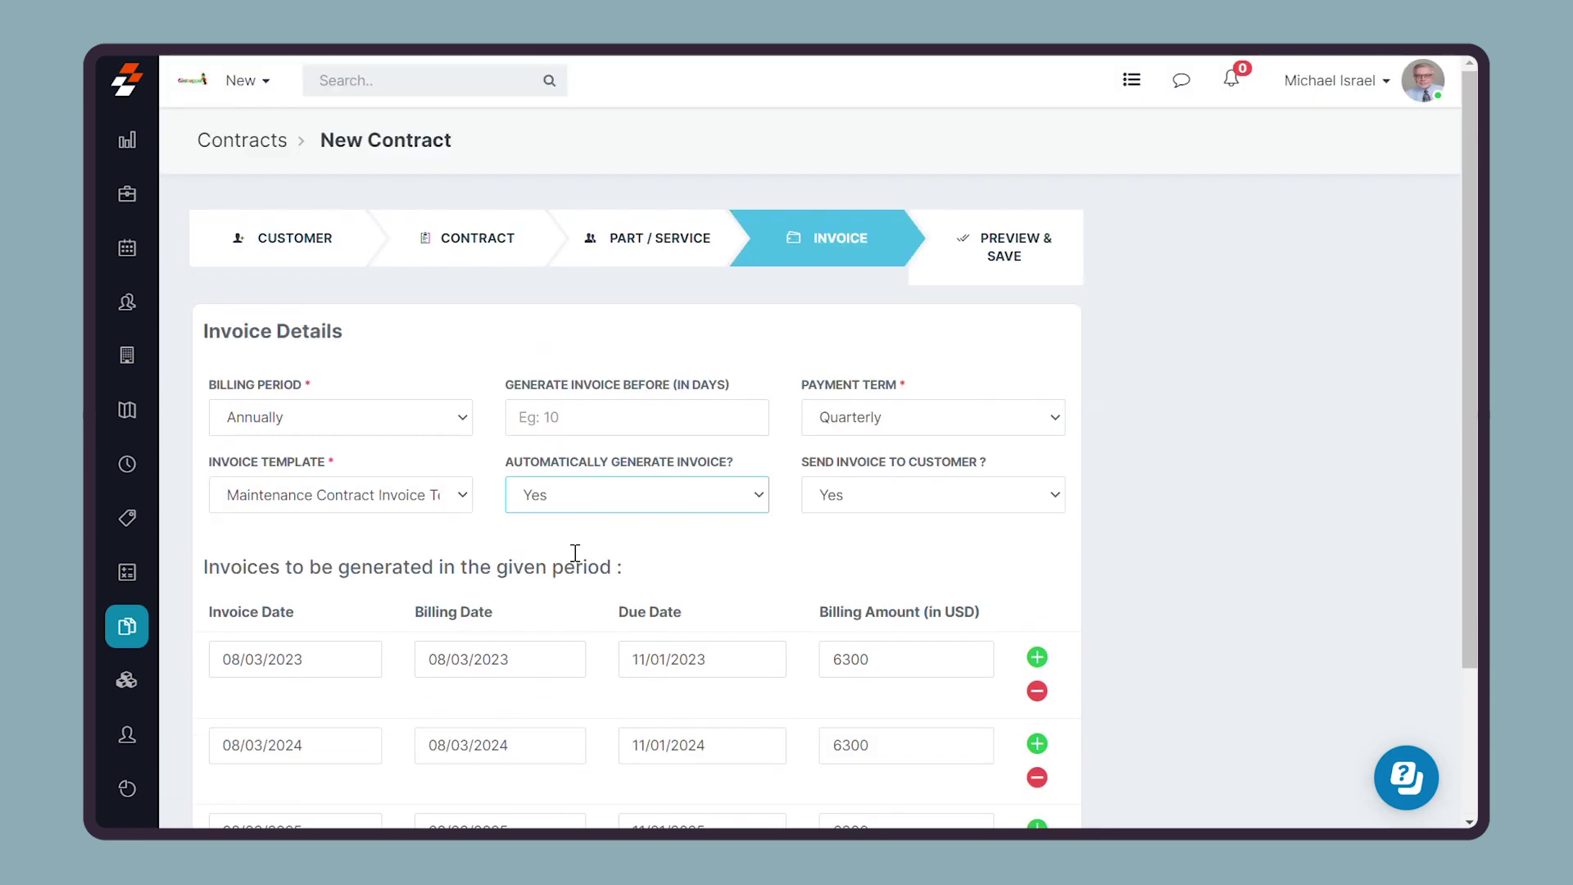
{"action": "left_click", "coordinate": [1020, 261]}
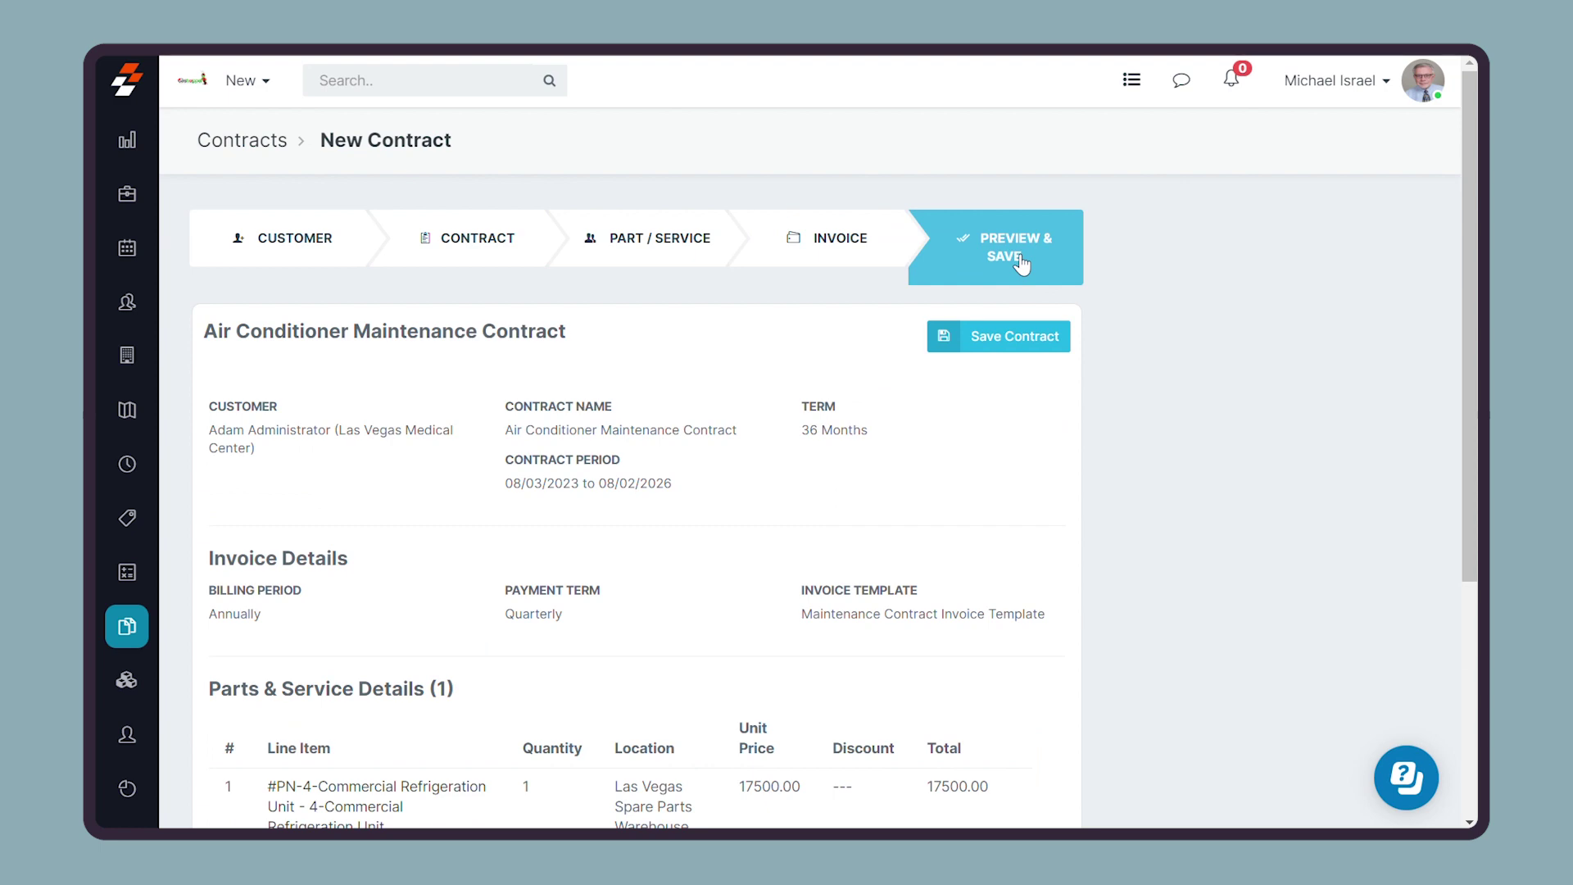
{"action": "left_click", "coordinate": [1016, 332]}
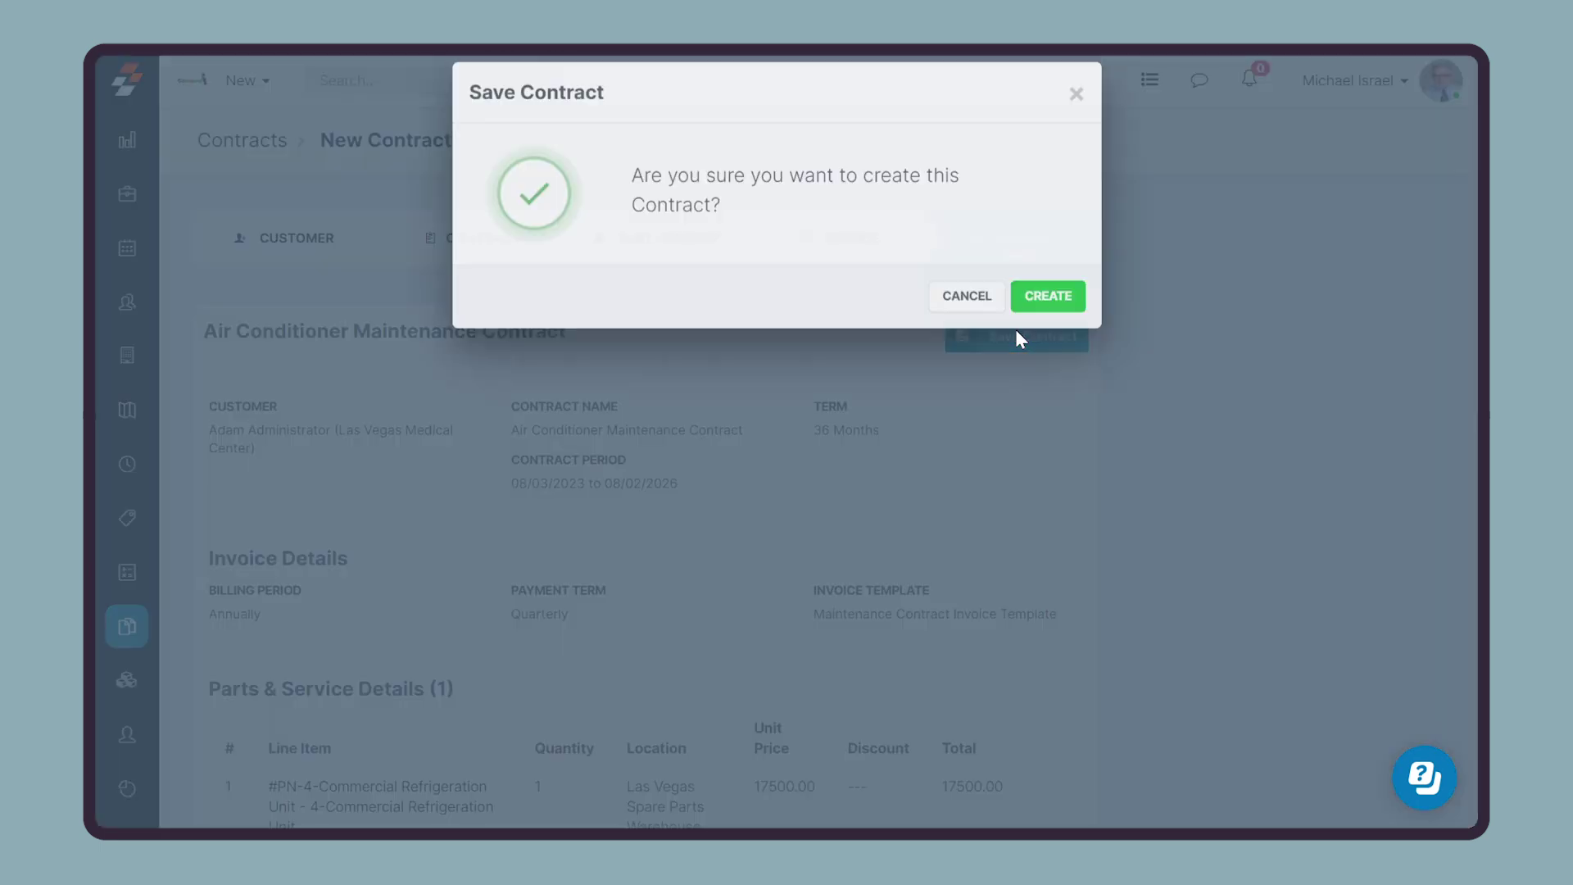
{"action": "left_click", "coordinate": [1051, 322]}
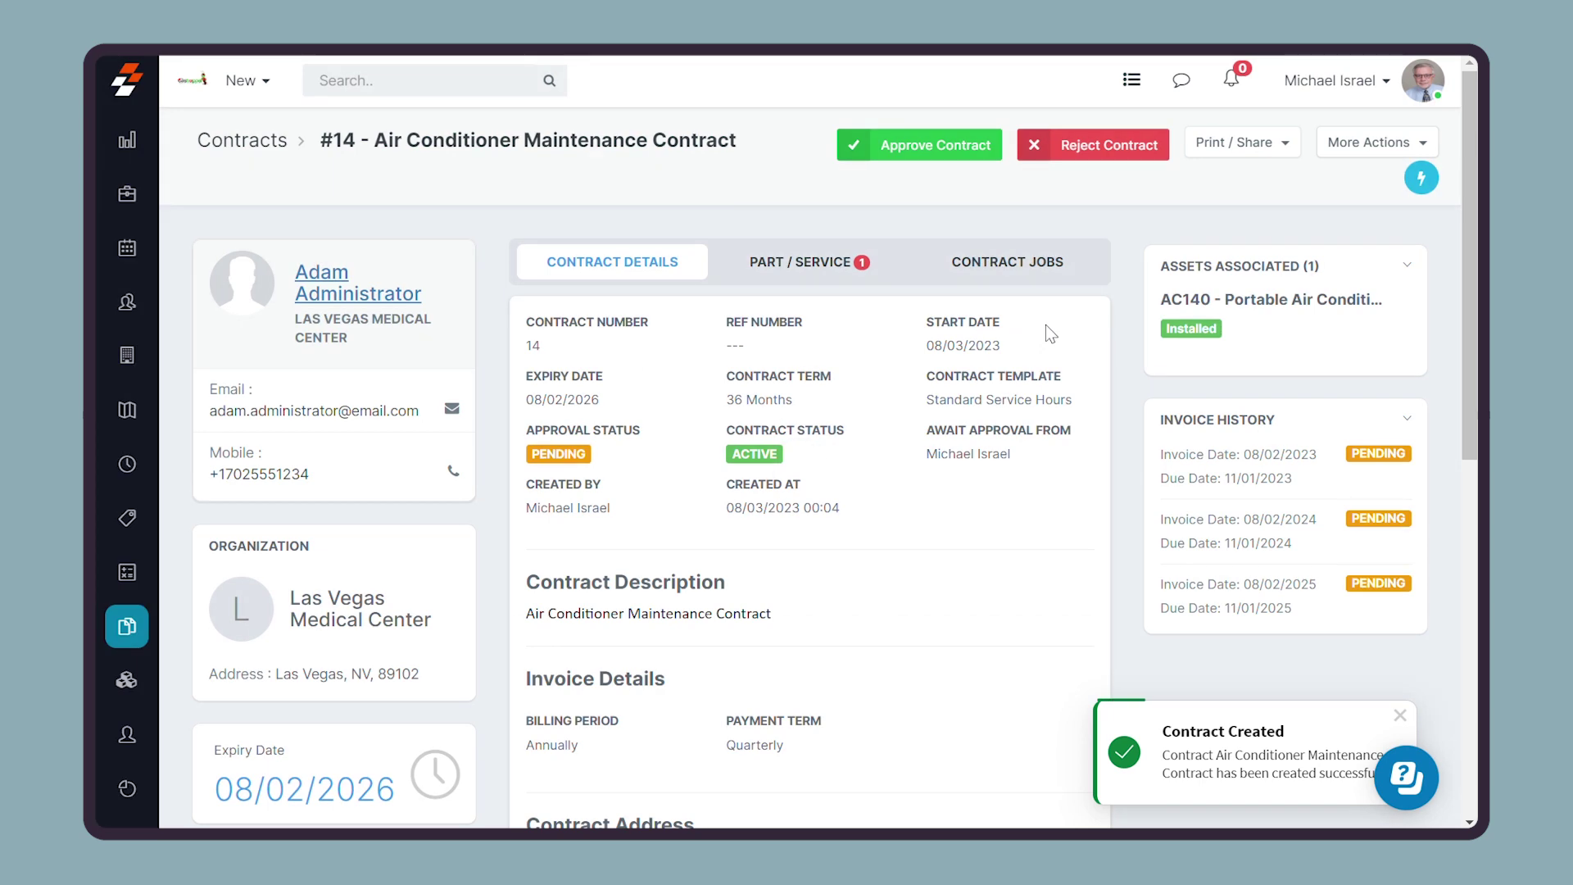
Approve the contract with the approval remark "Approved by customer".
{"action": "left_click", "coordinate": [926, 160]}
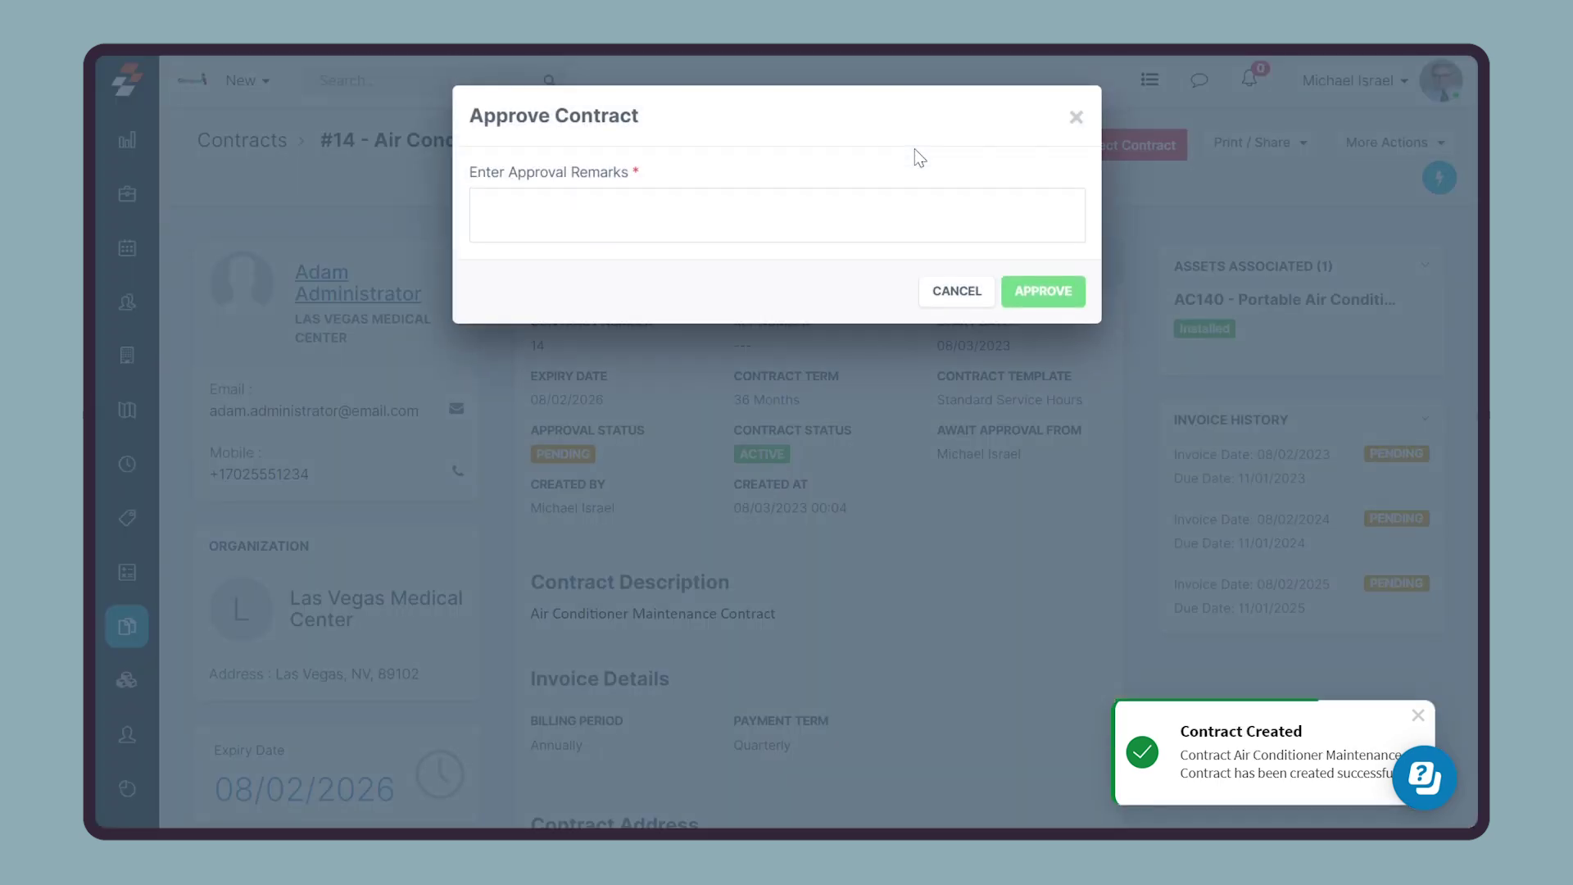
{"action": "left_click", "coordinate": [765, 218]}
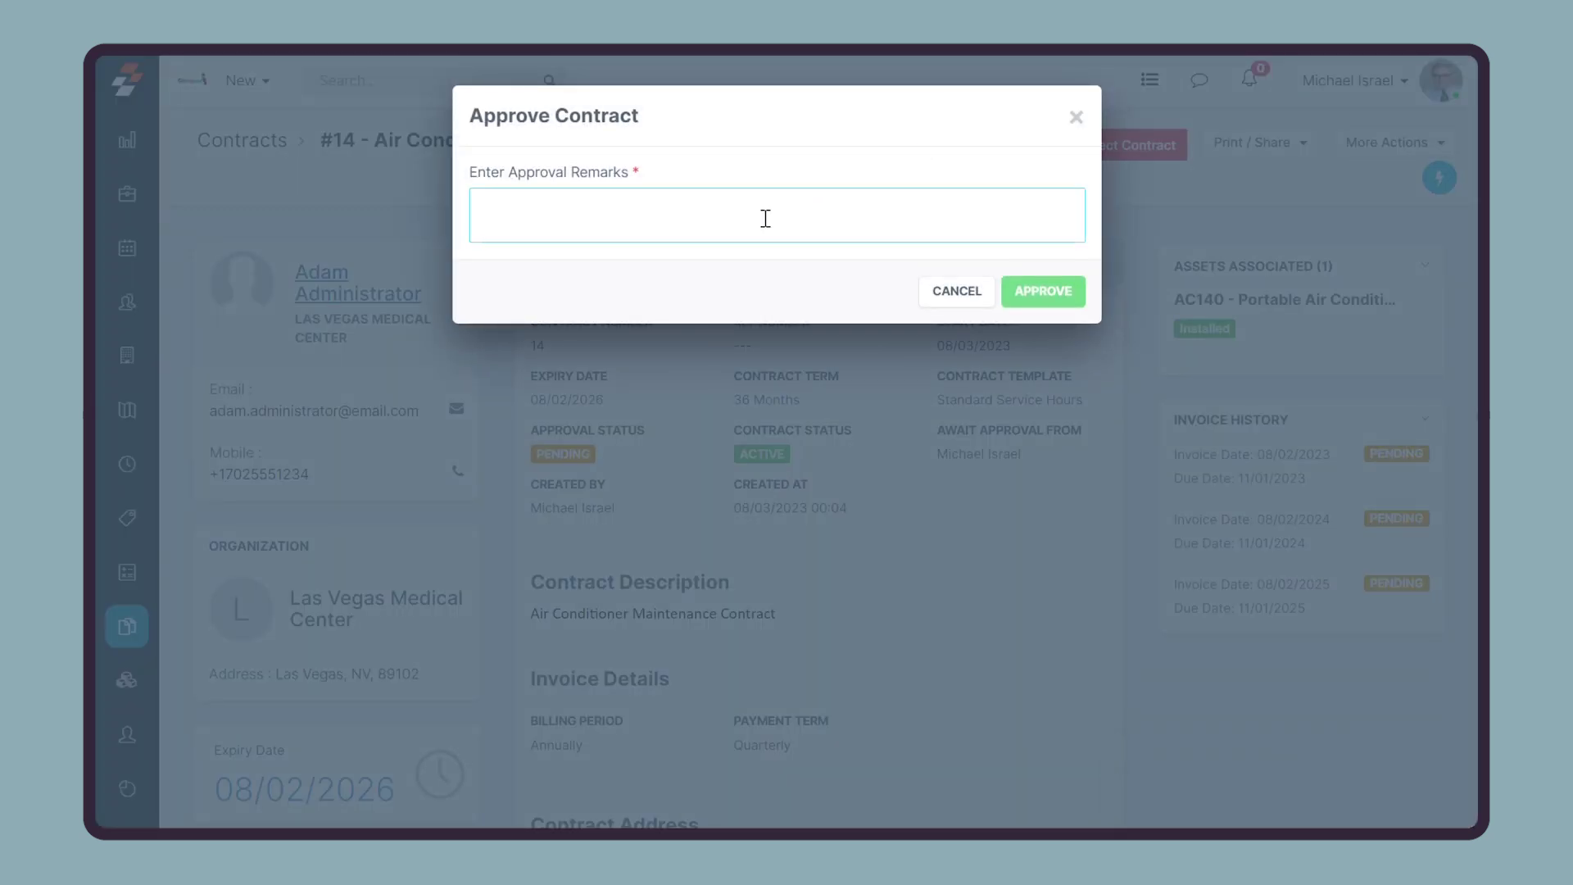
{"action": "type", "text": "Approved by customer"}
{"action": "left_click", "coordinate": [1042, 294]}
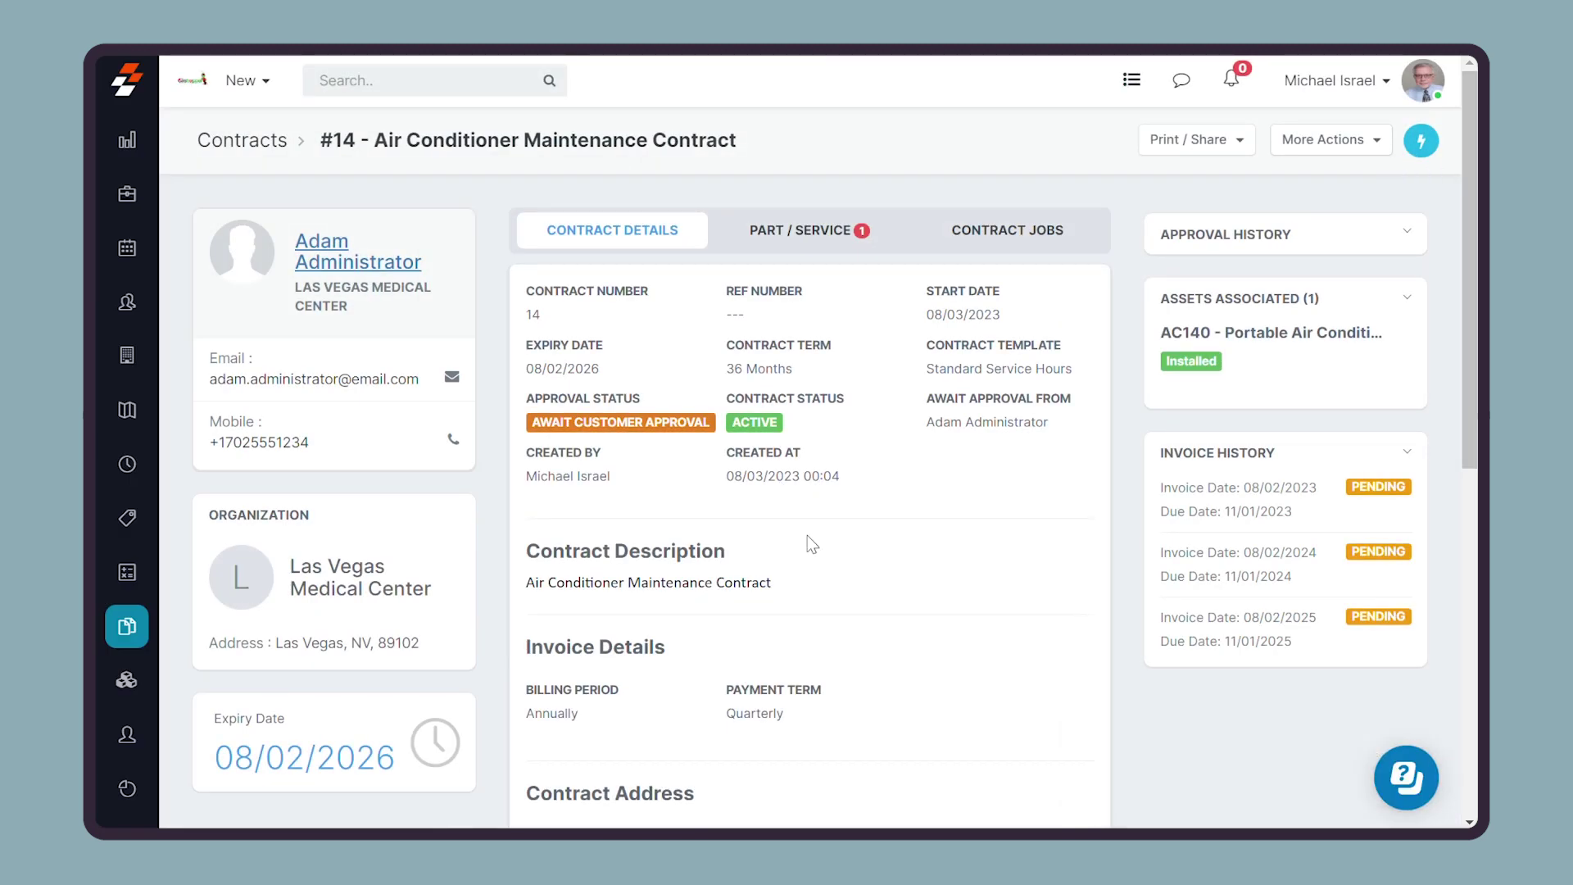
Start a new PPM for asset AC140 with contract #13 - Residential AC Maintenance, the Super Duty Condensing service and High priority.
{"action": "left_click", "coordinate": [139, 694]}
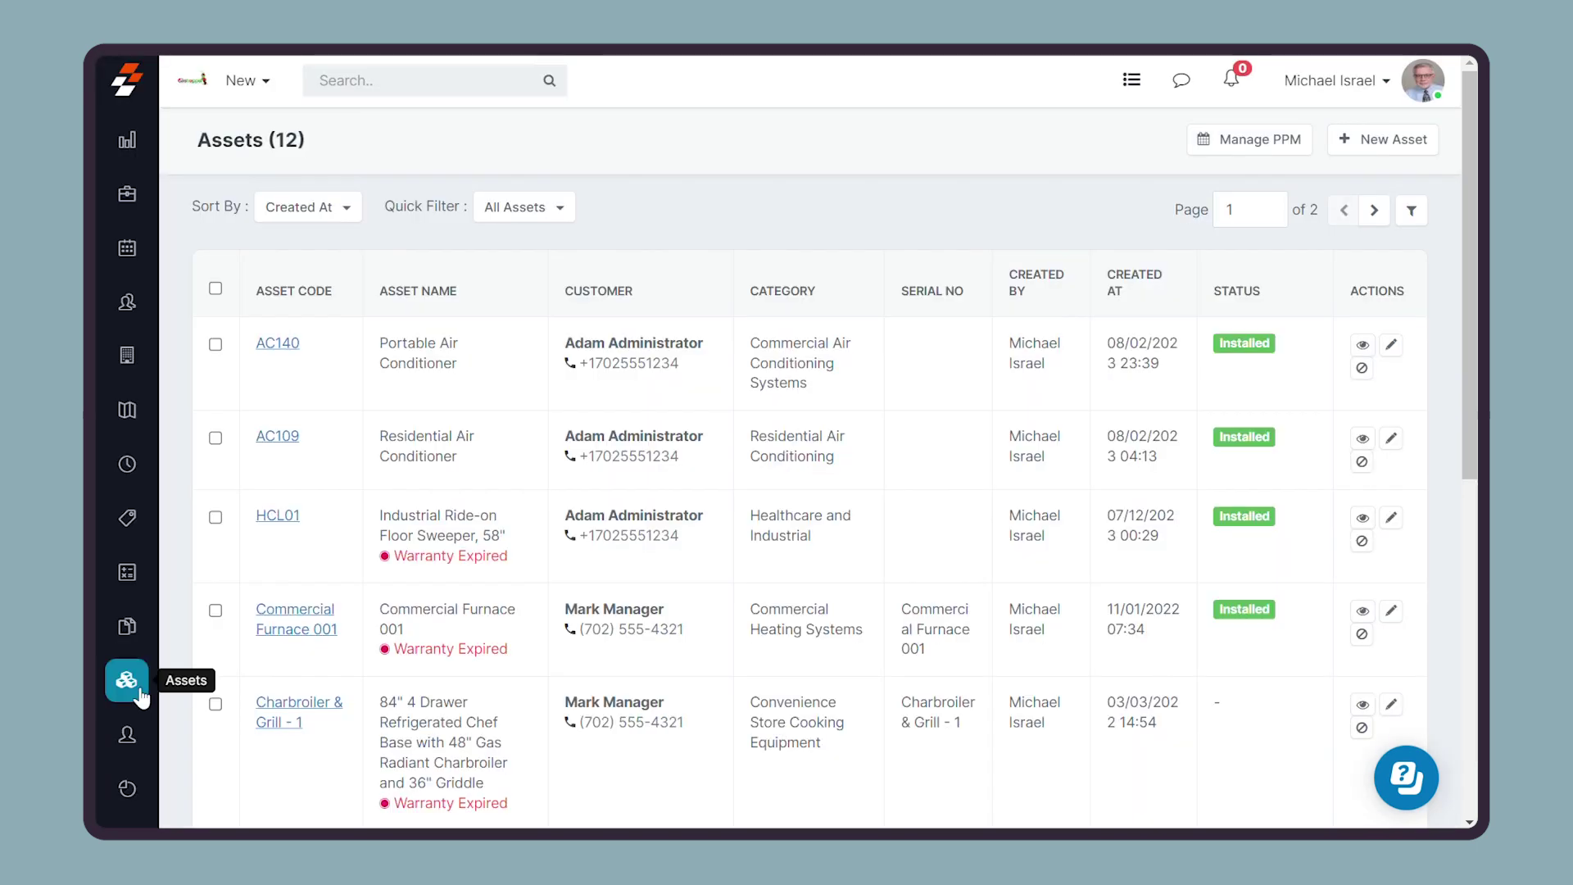
{"action": "left_click", "coordinate": [287, 344]}
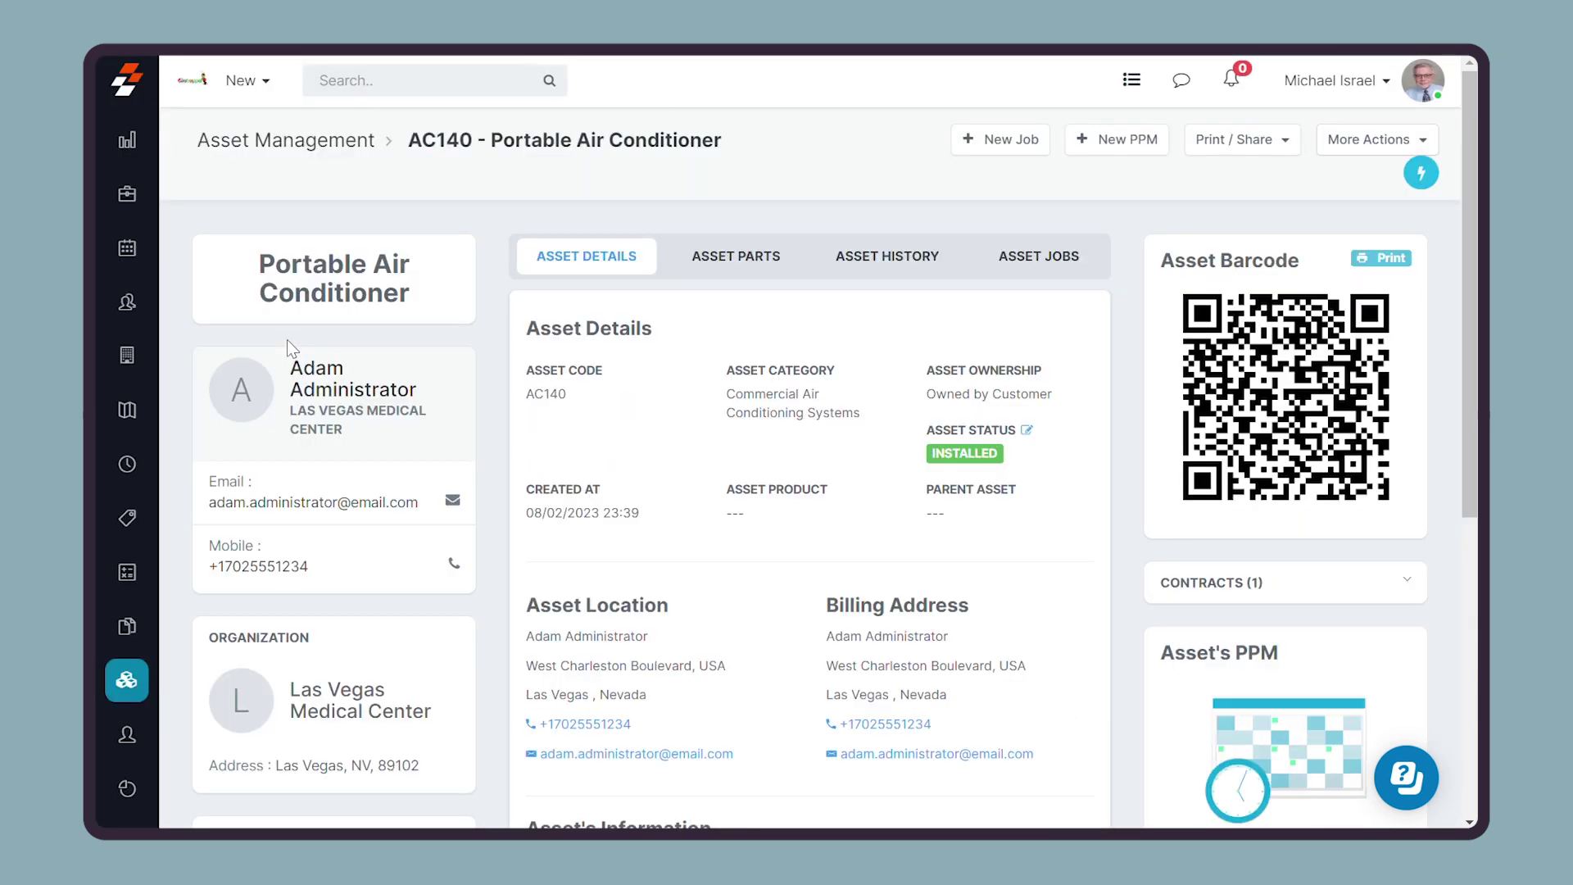
{"action": "left_click", "coordinate": [1119, 139]}
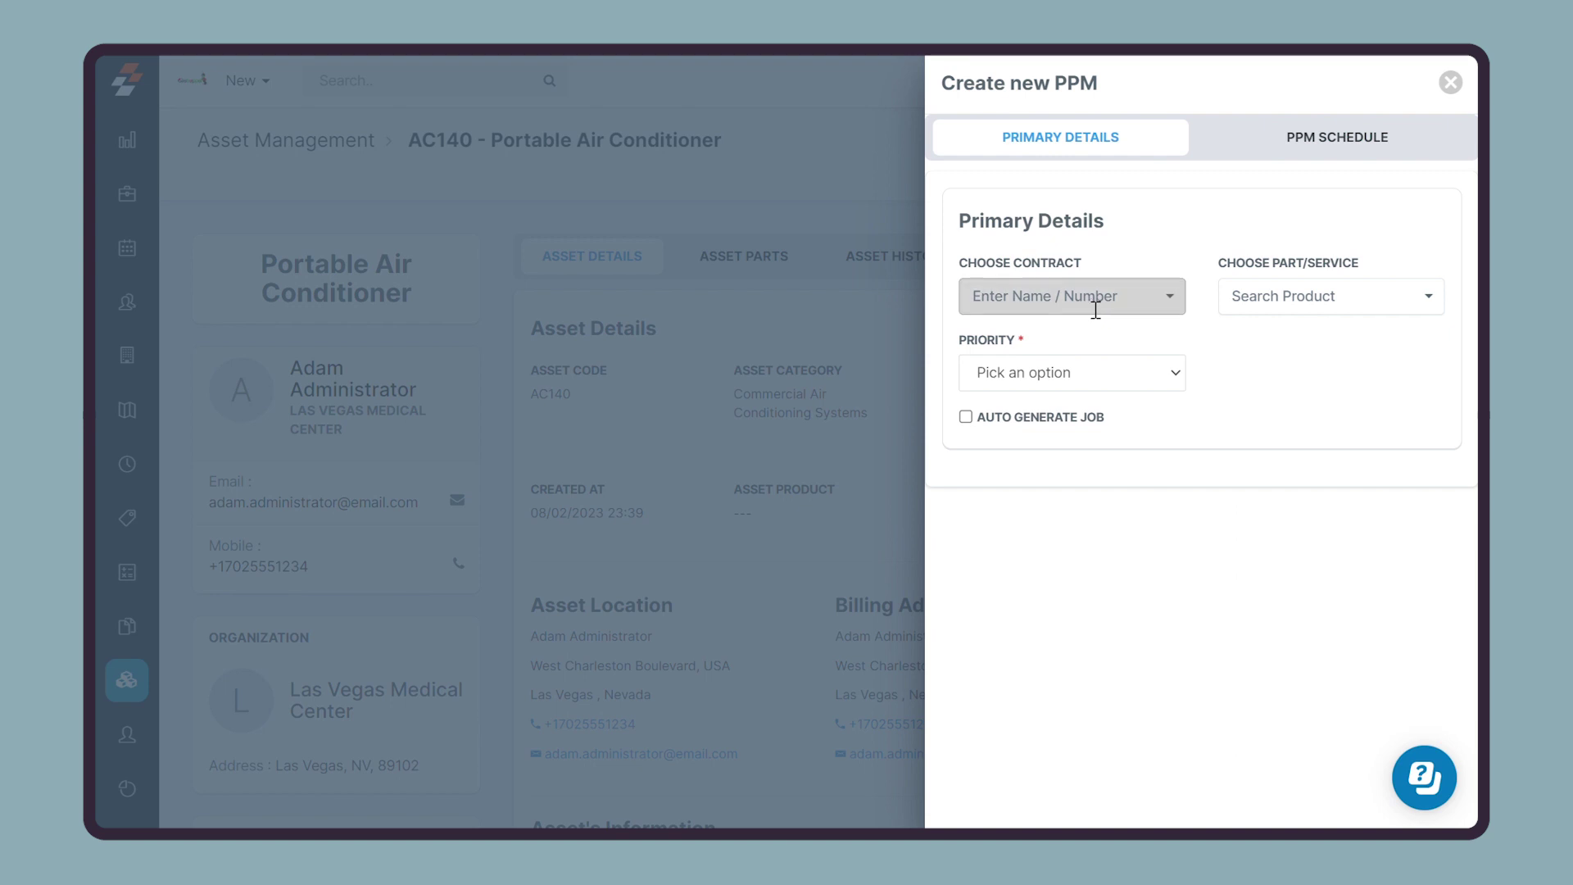
{"action": "left_click", "coordinate": [1096, 303]}
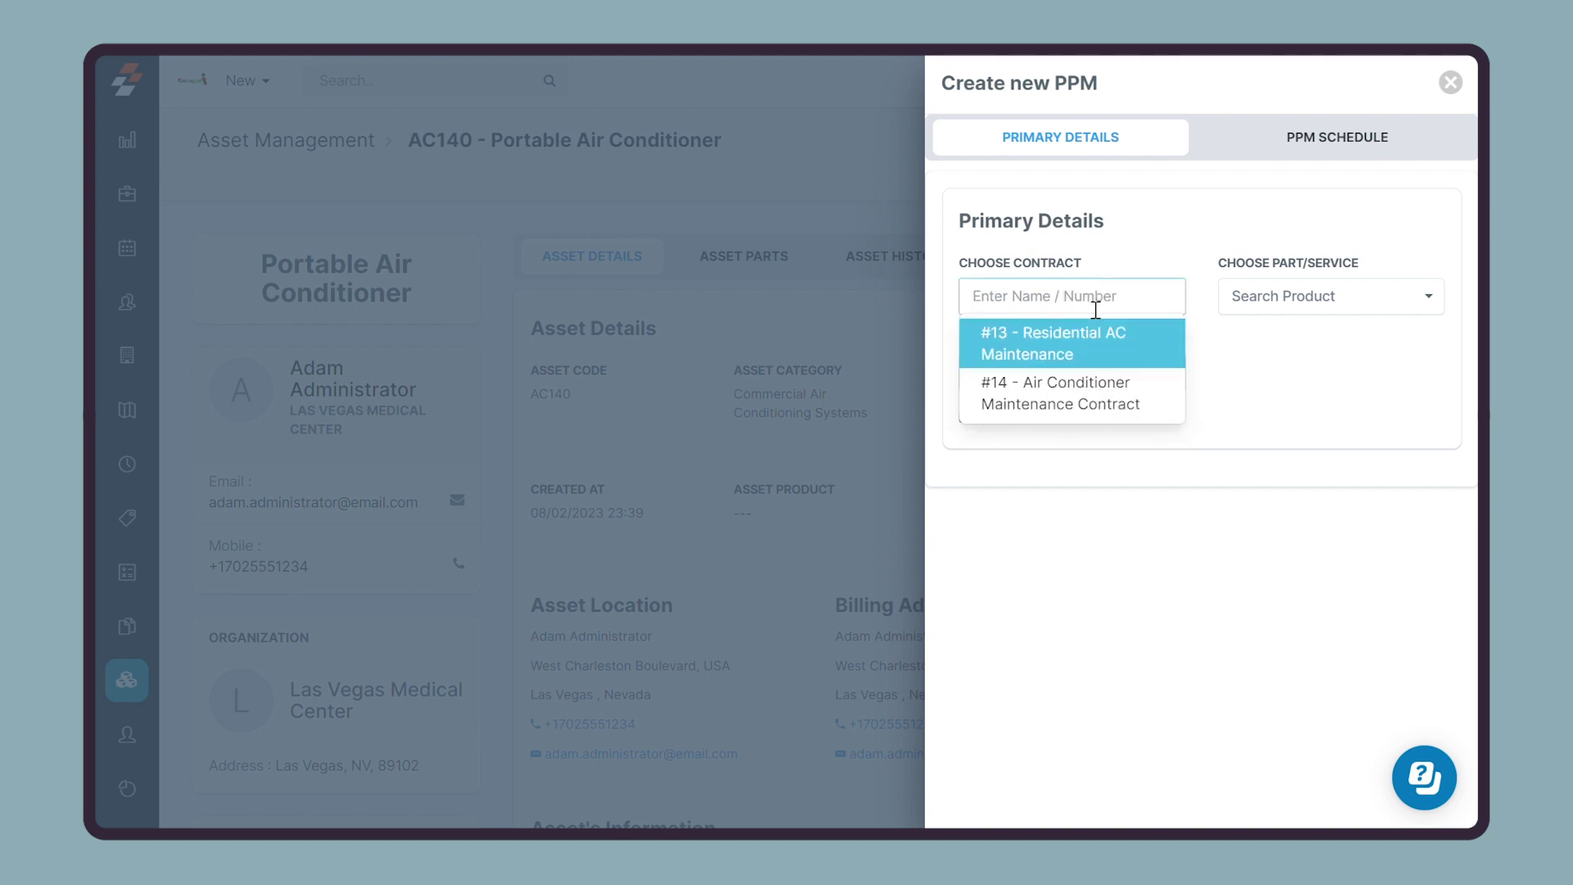
{"action": "left_click", "coordinate": [1071, 354]}
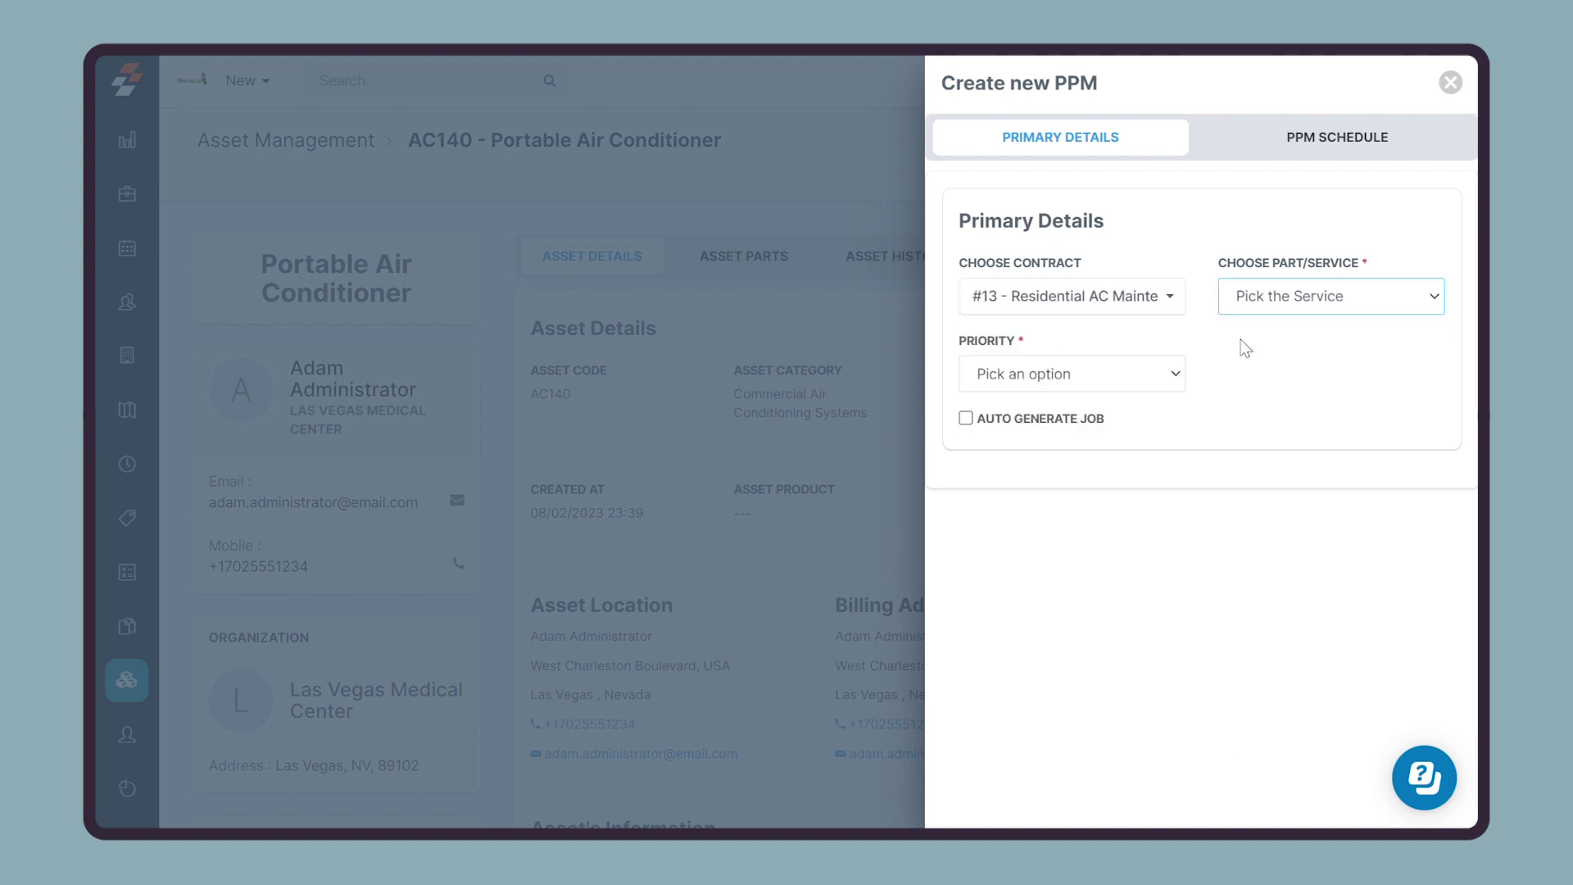
{"action": "left_click", "coordinate": [1239, 340]}
{"action": "left_click", "coordinate": [1052, 377]}
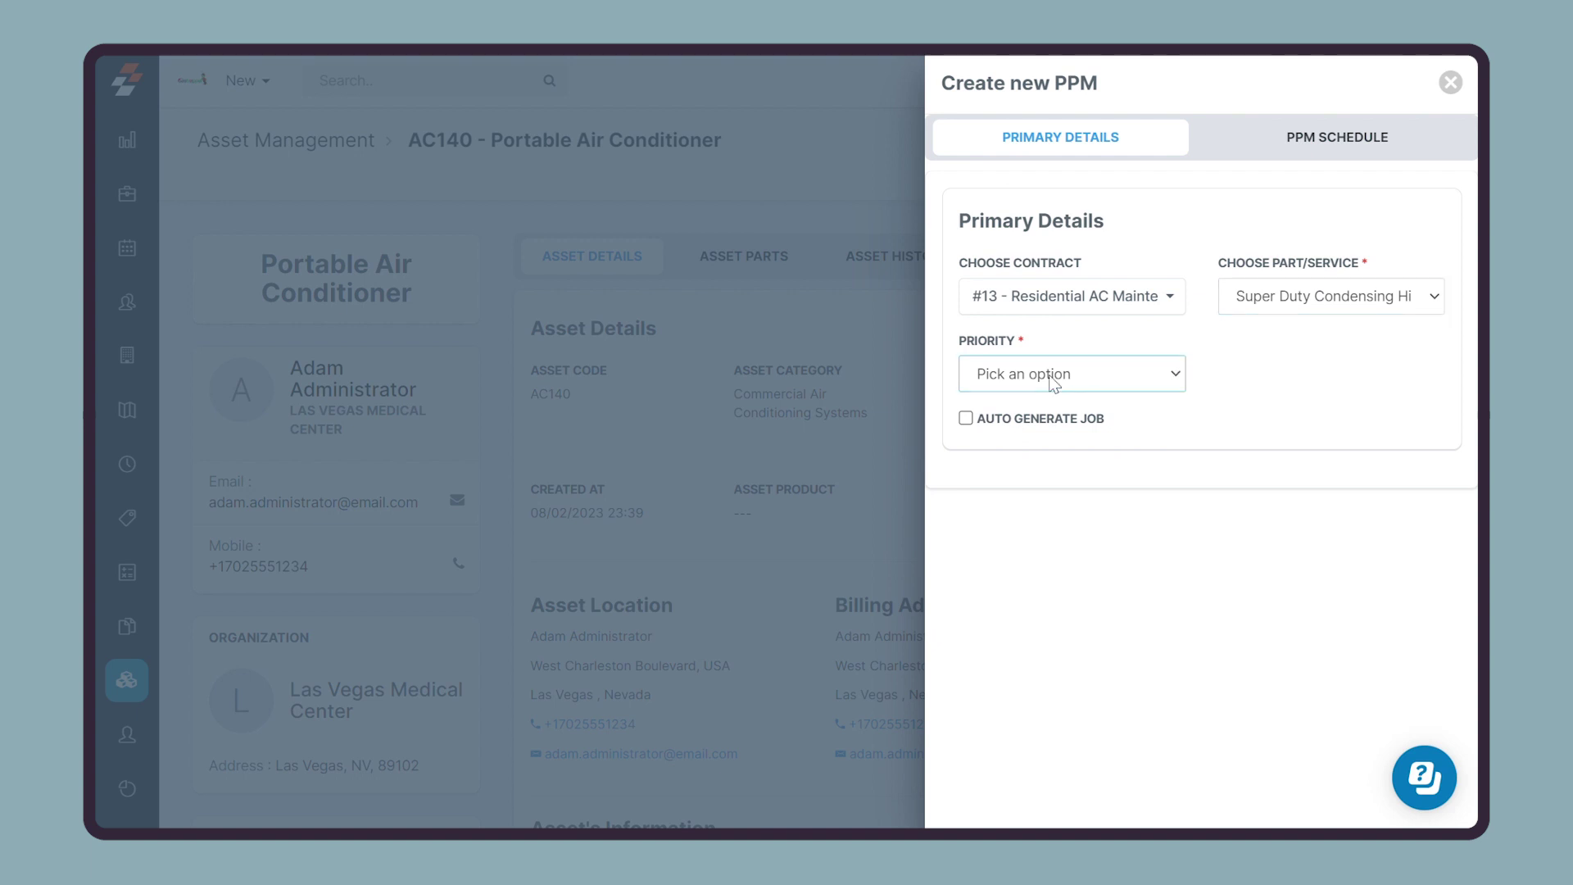
{"action": "left_click", "coordinate": [1016, 469]}
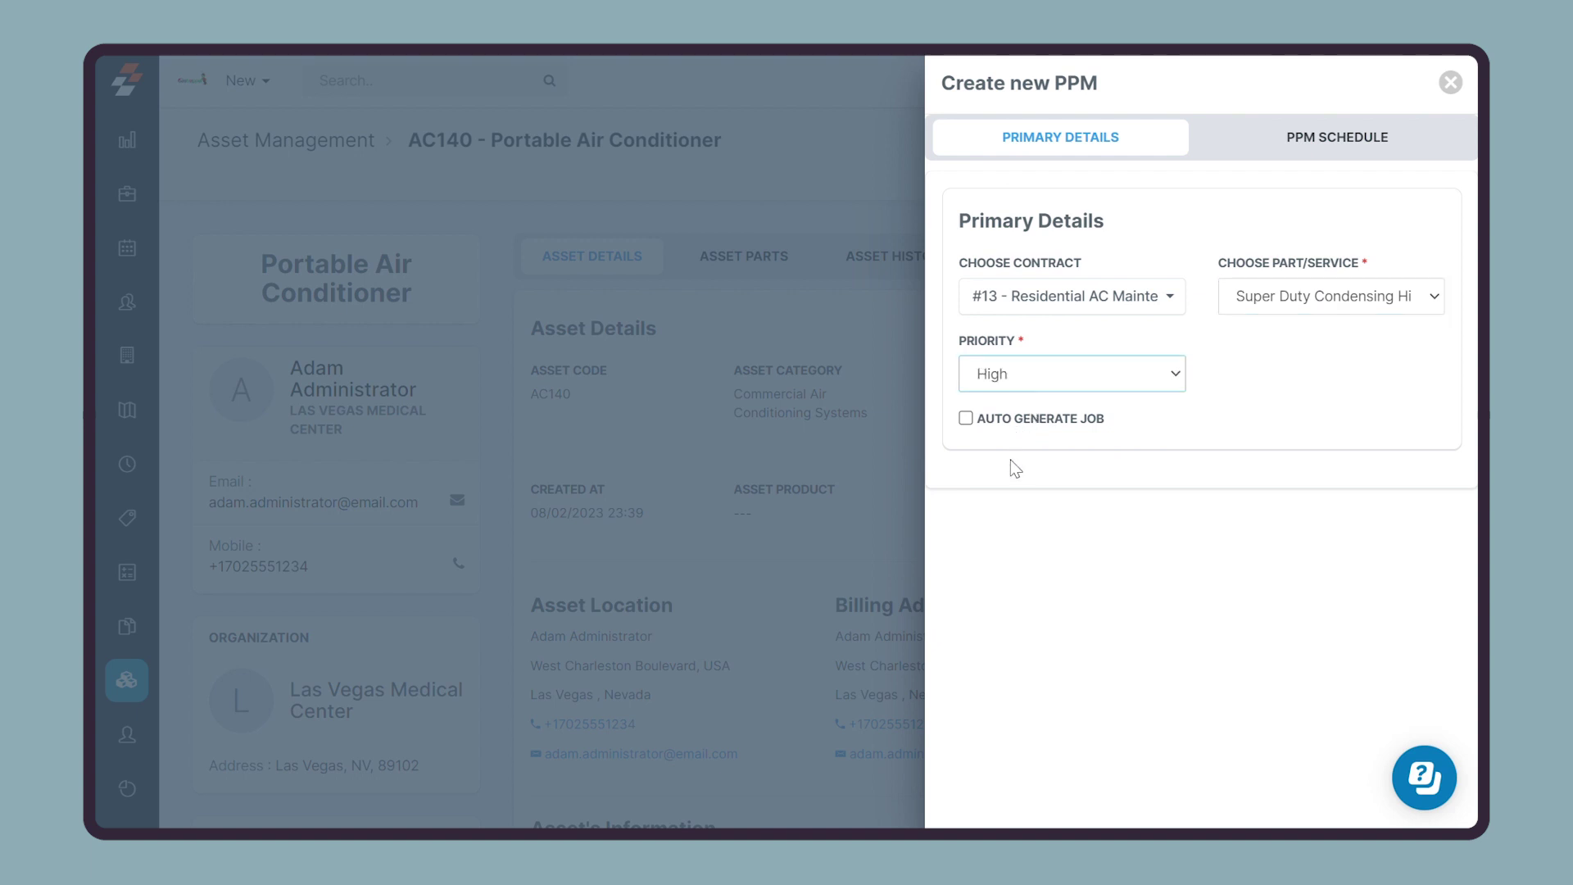
Enable automatic job generation for the PPM, 10 days before, with the Commercial HVAC job category.
{"action": "left_click", "coordinate": [968, 421]}
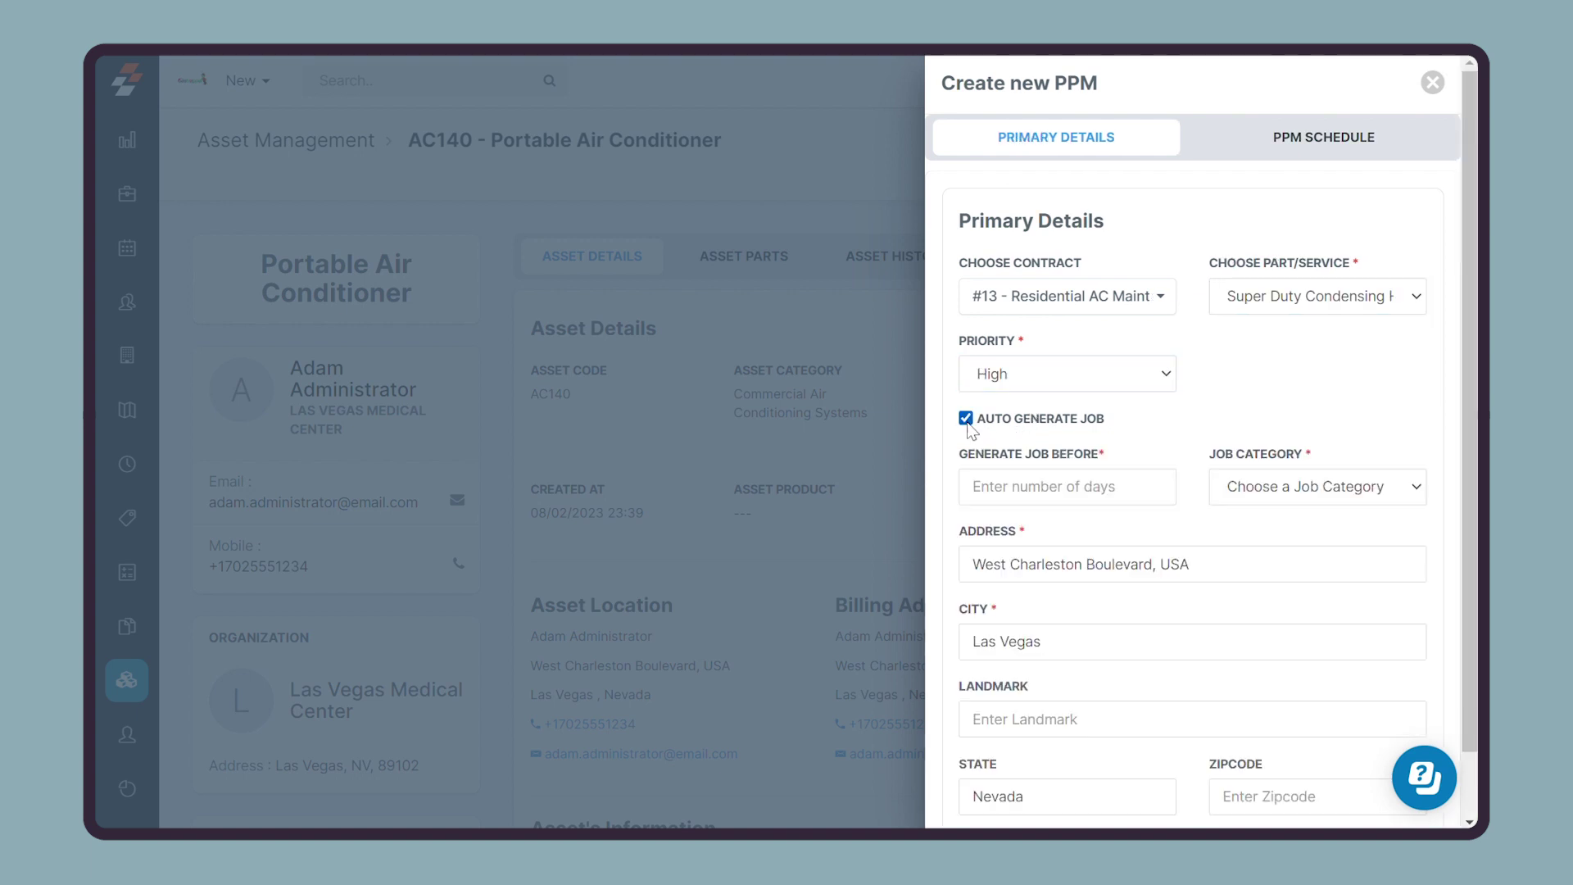
{"action": "left_click", "coordinate": [1049, 501]}
{"action": "type", "text": "10"}
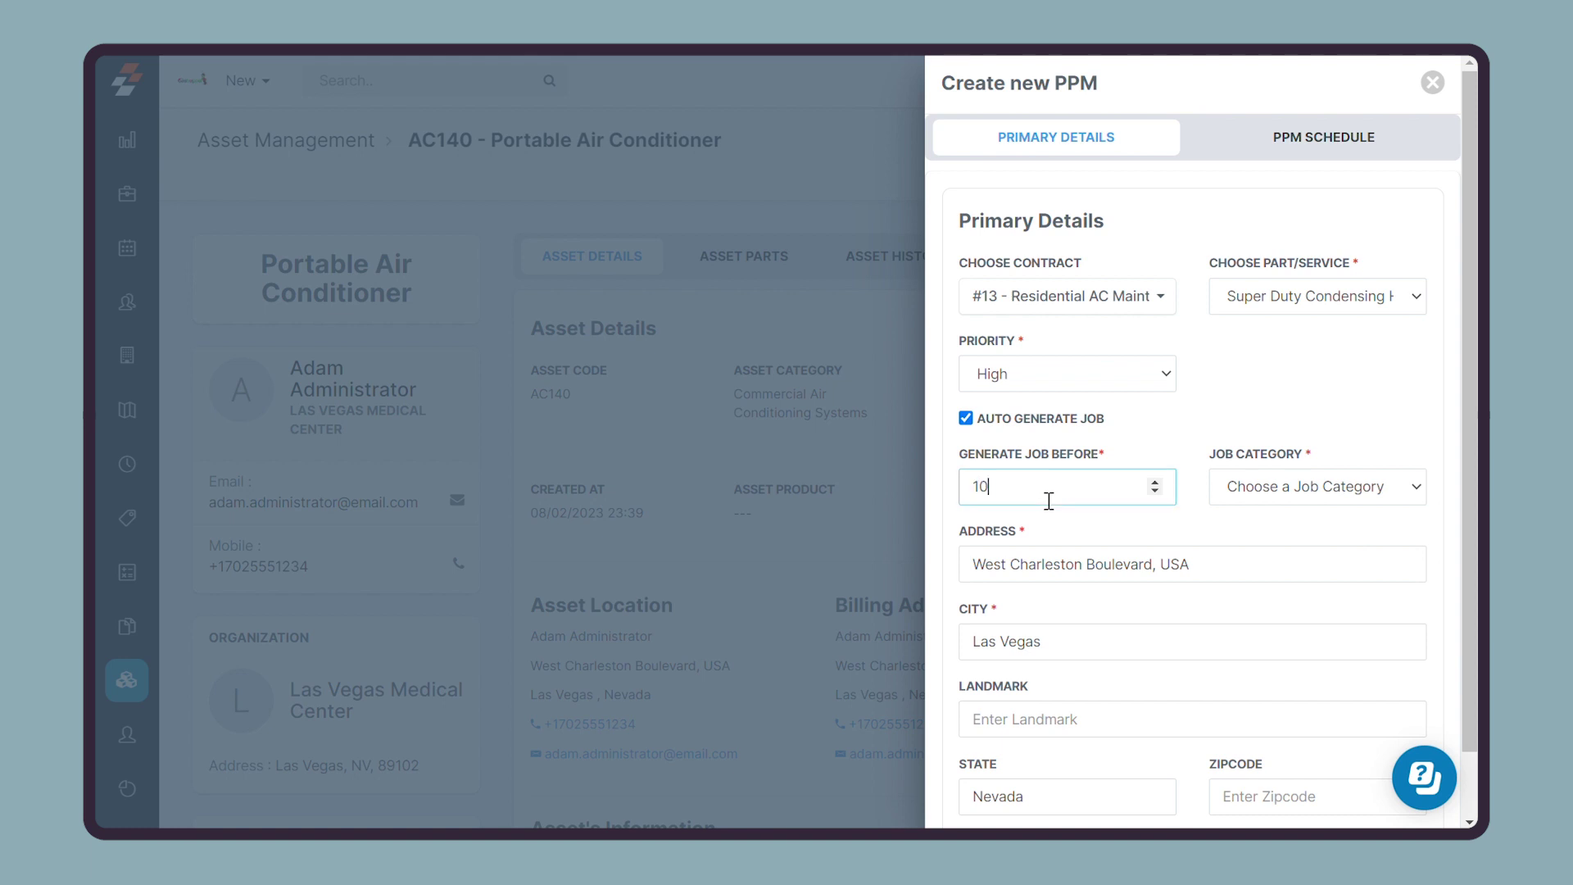
{"action": "left_click", "coordinate": [1281, 483]}
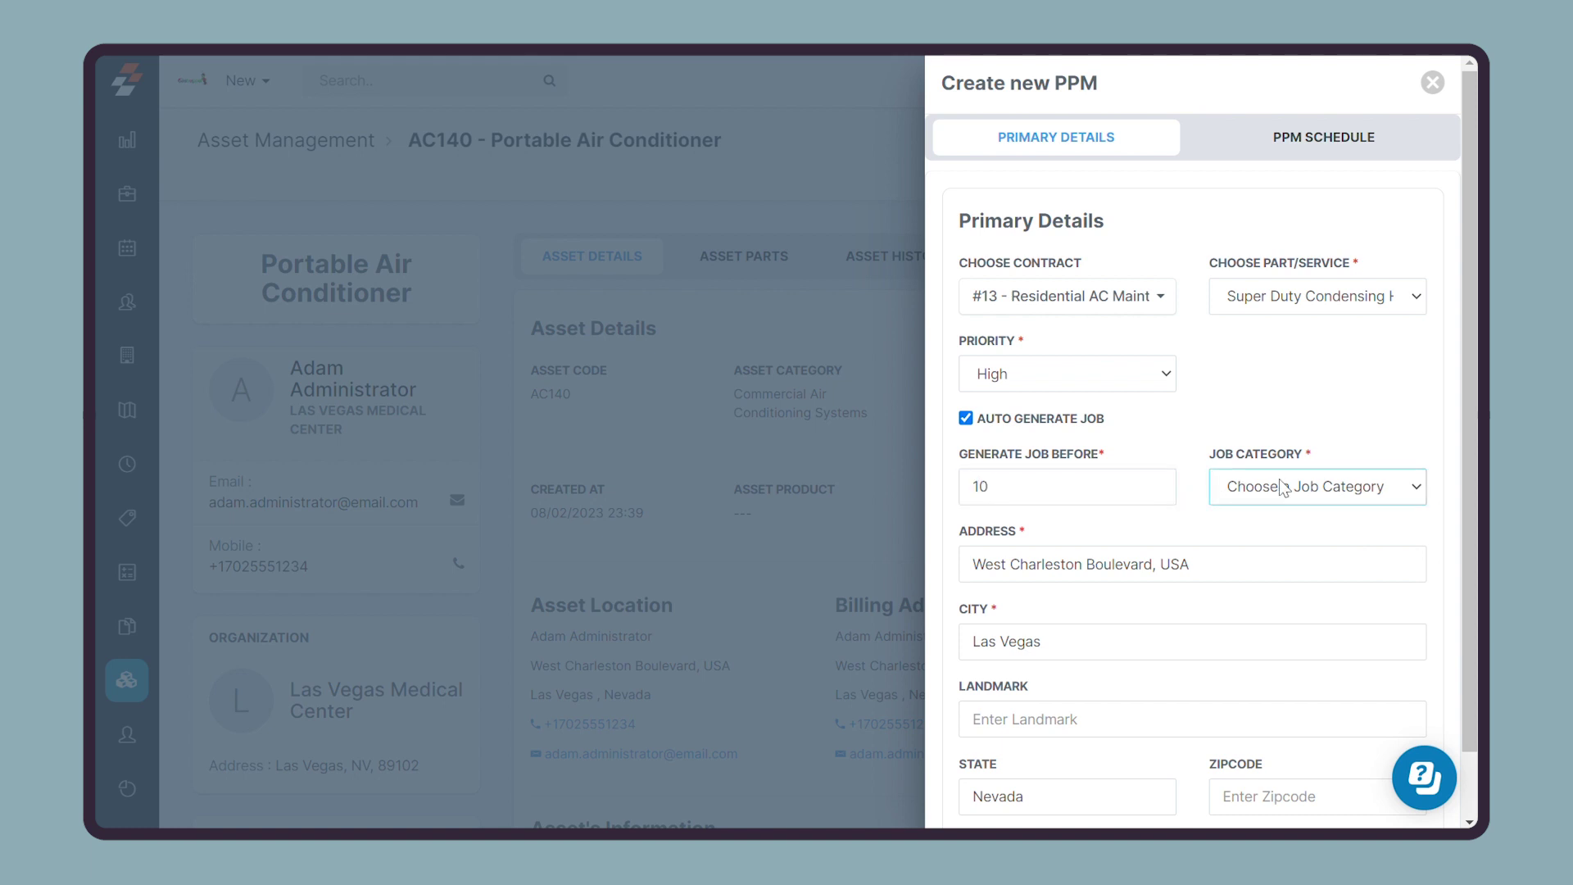
{"action": "left_click", "coordinate": [1332, 284]}
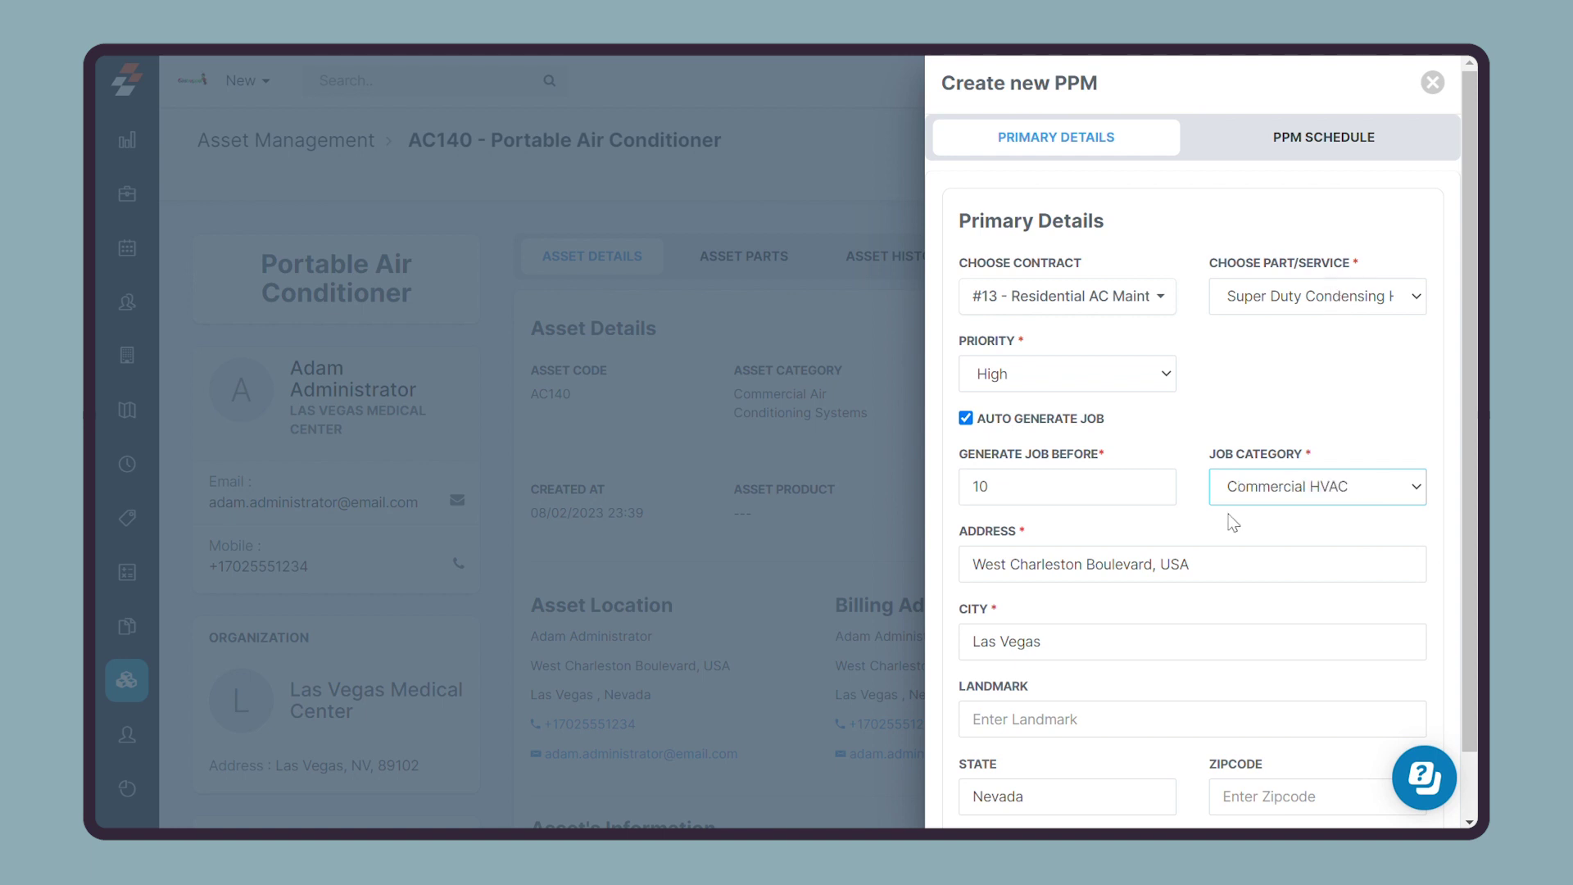
Schedule the PPM in days with a frequency period of 4 and a next service date of 08/03/2023.
{"action": "left_click", "coordinate": [1295, 131]}
{"action": "left_click", "coordinate": [1052, 297]}
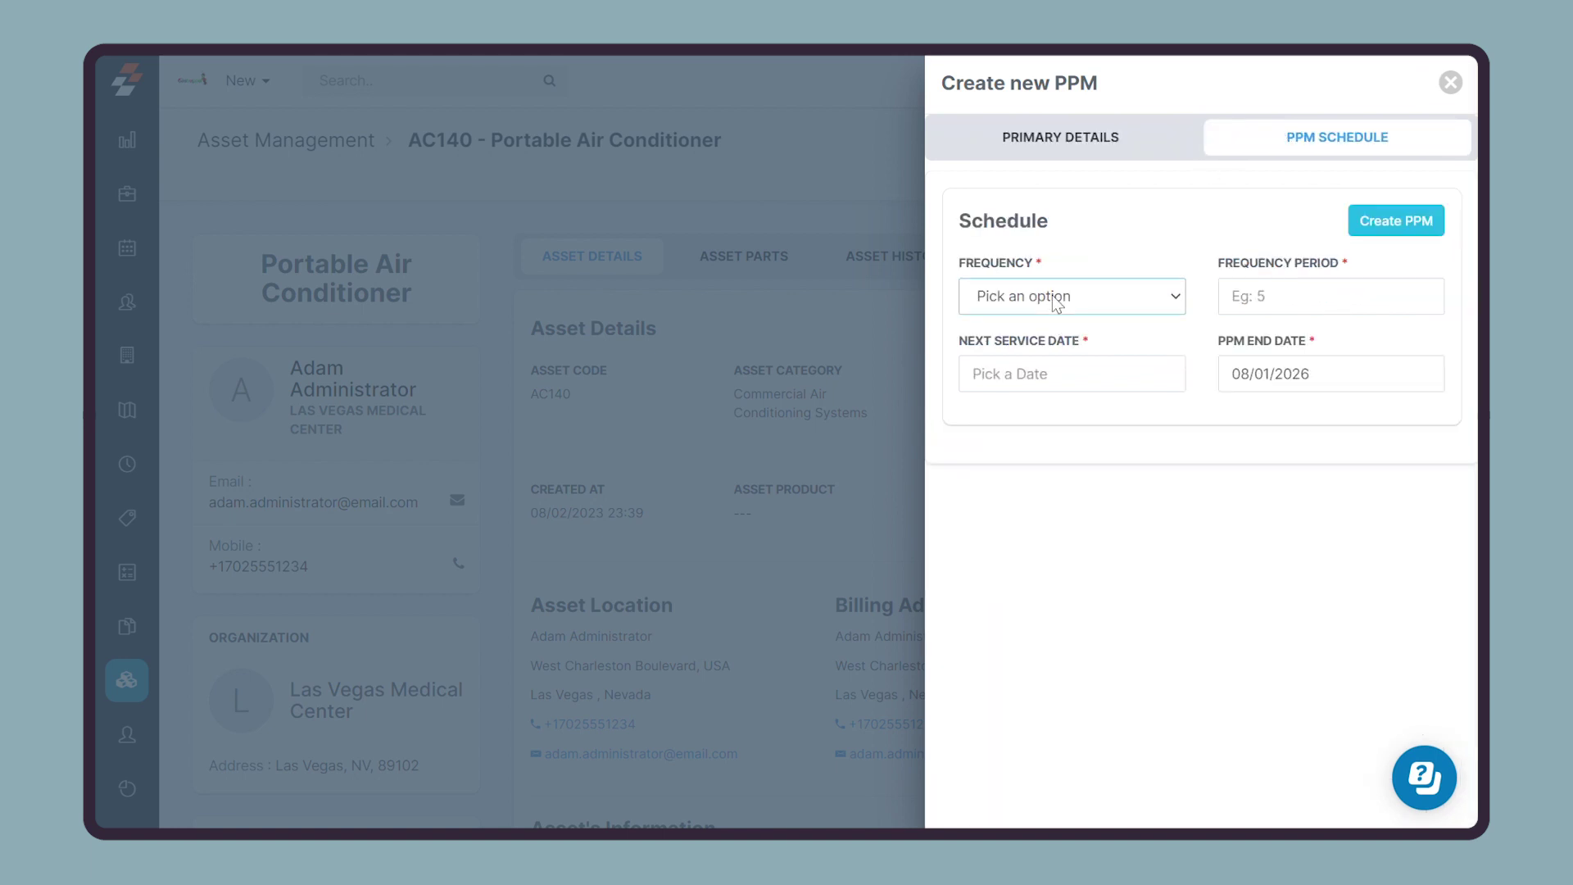
{"action": "left_click", "coordinate": [1018, 346]}
{"action": "left_click", "coordinate": [1272, 305]}
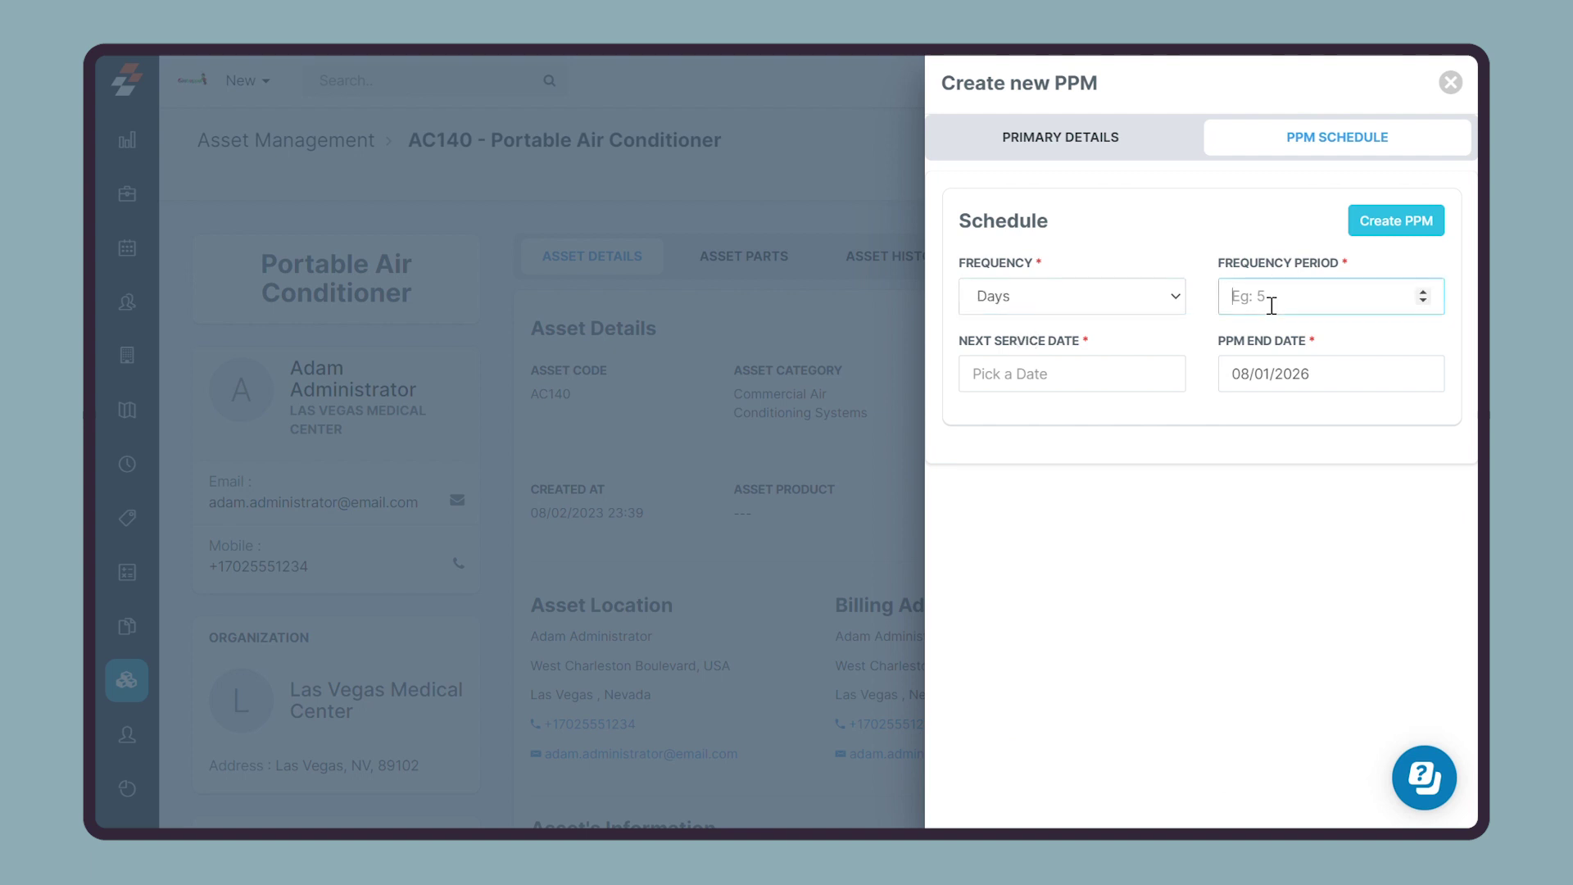
{"action": "type", "text": "4"}
{"action": "left_click", "coordinate": [1058, 382]}
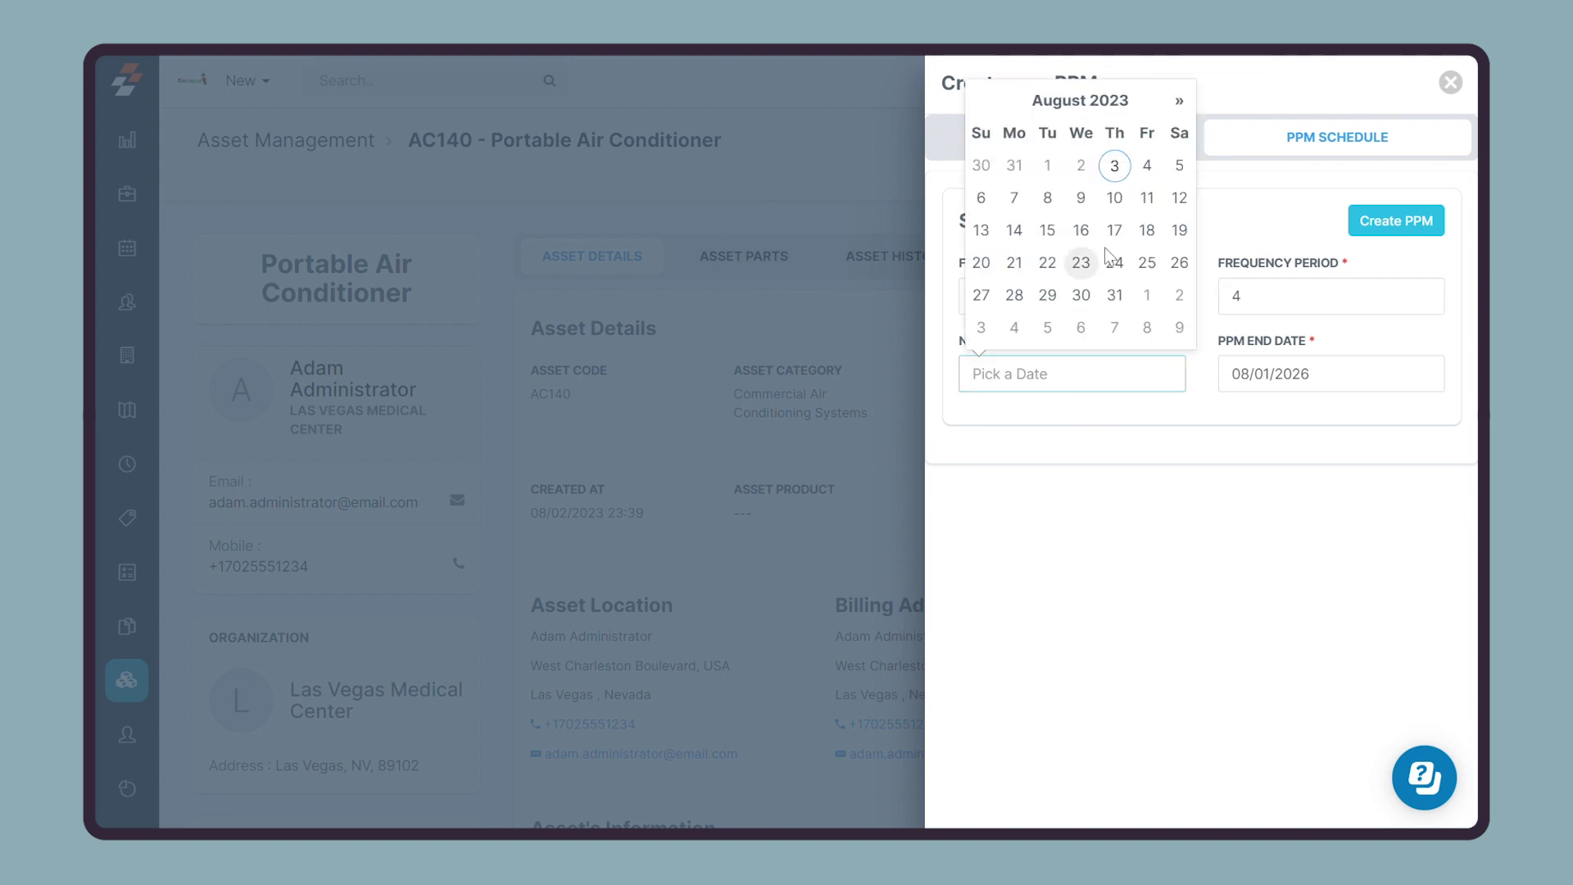
{"action": "left_click", "coordinate": [1114, 166]}
Review the PPM's schedule dates and create the PPM.
{"action": "scroll", "coordinate": [1197, 653], "scroll_direction": "down", "scroll_amount": 3}
{"action": "scroll", "coordinate": [1196, 652], "scroll_direction": "up", "scroll_amount": 4}
{"action": "left_click", "coordinate": [1274, 640]}
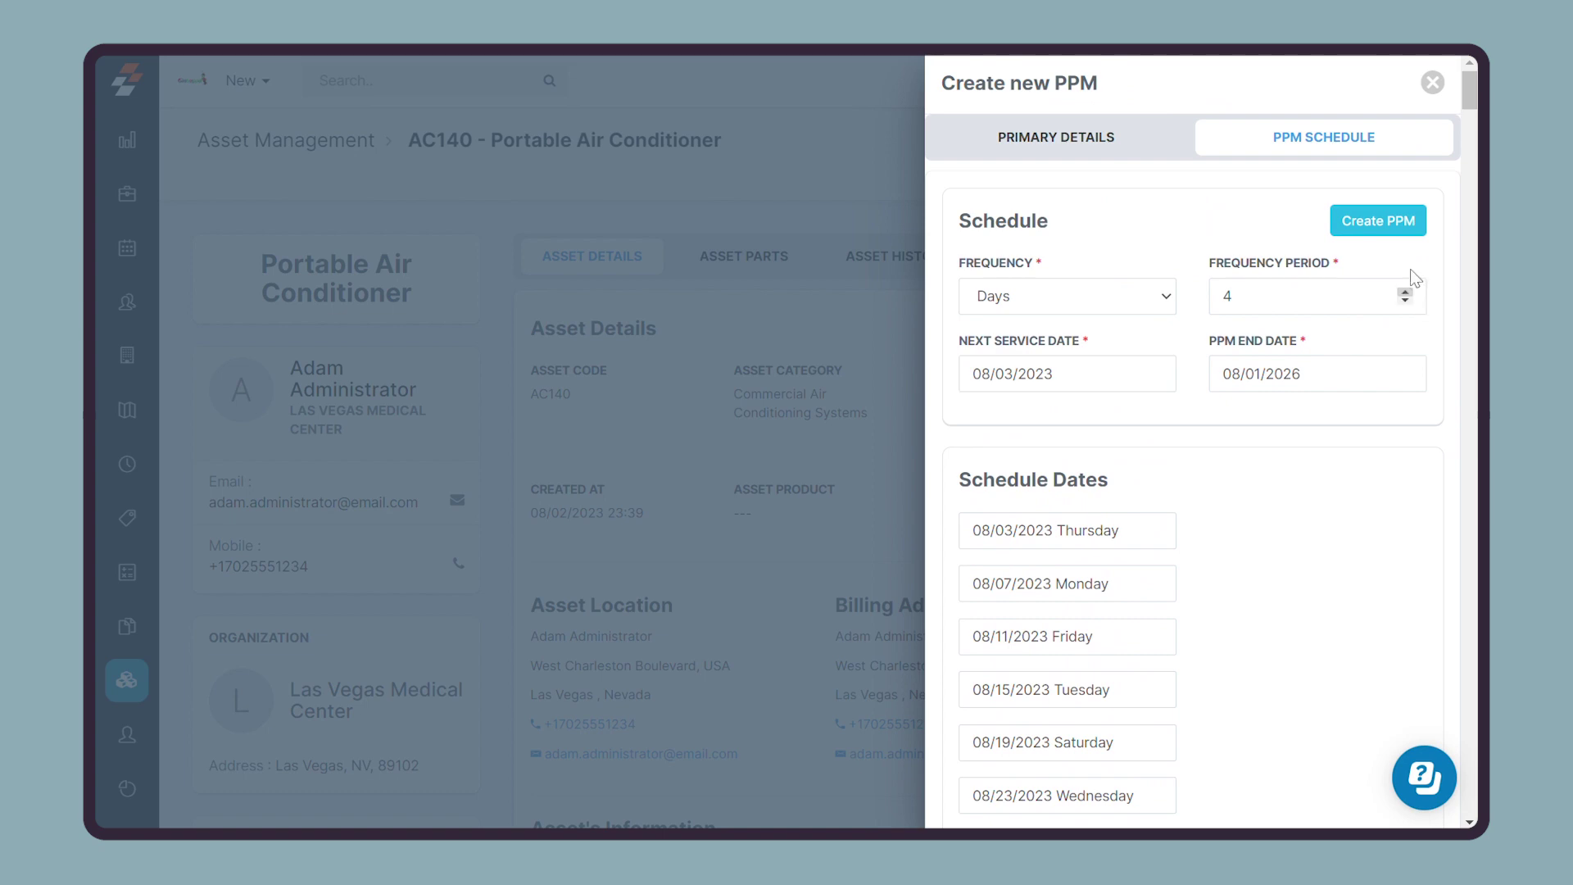
{"action": "left_click", "coordinate": [1393, 220]}
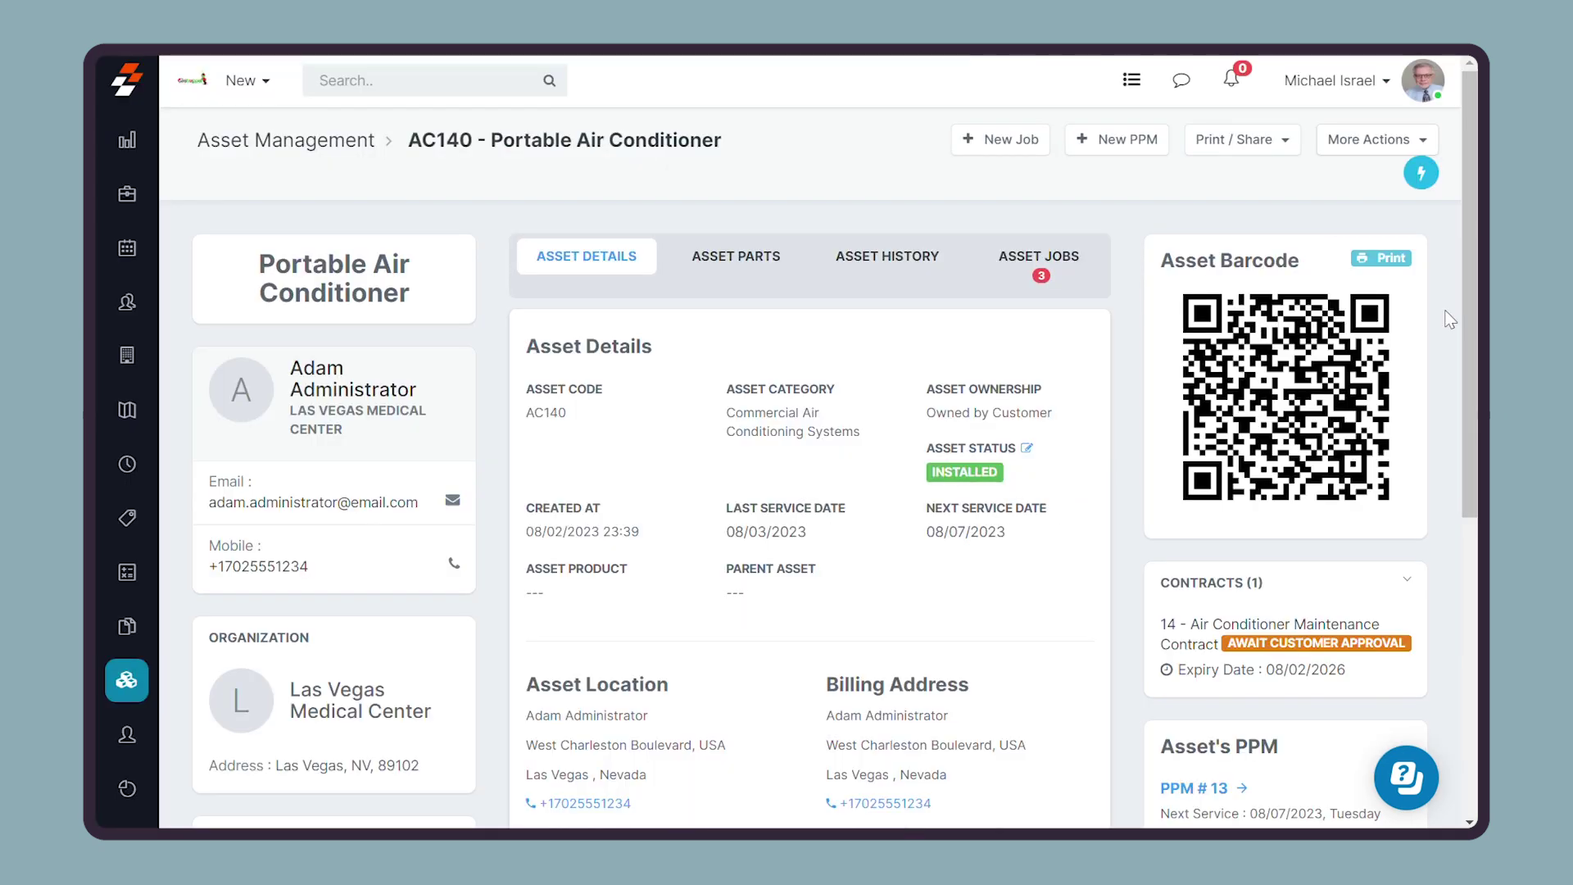
View the jobs generated for the PPM in the jobs list, and show 08/03/2023 on the dispatch board.
{"action": "left_click", "coordinate": [127, 194]}
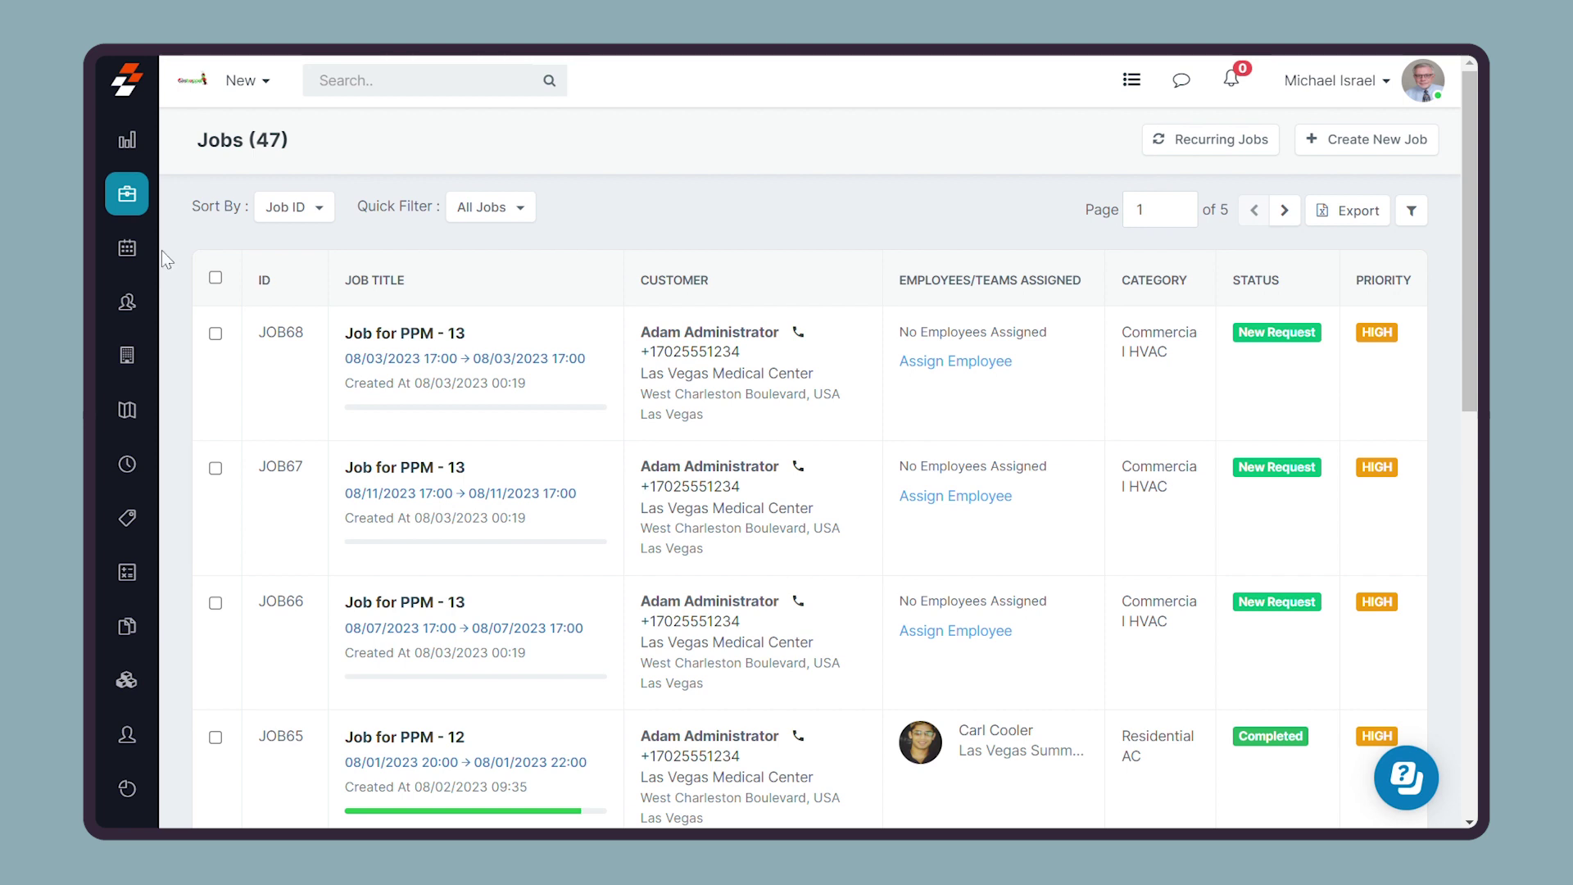
{"action": "mouse_move", "coordinate": [105, 245]}
{"action": "left_click", "coordinate": [205, 311]}
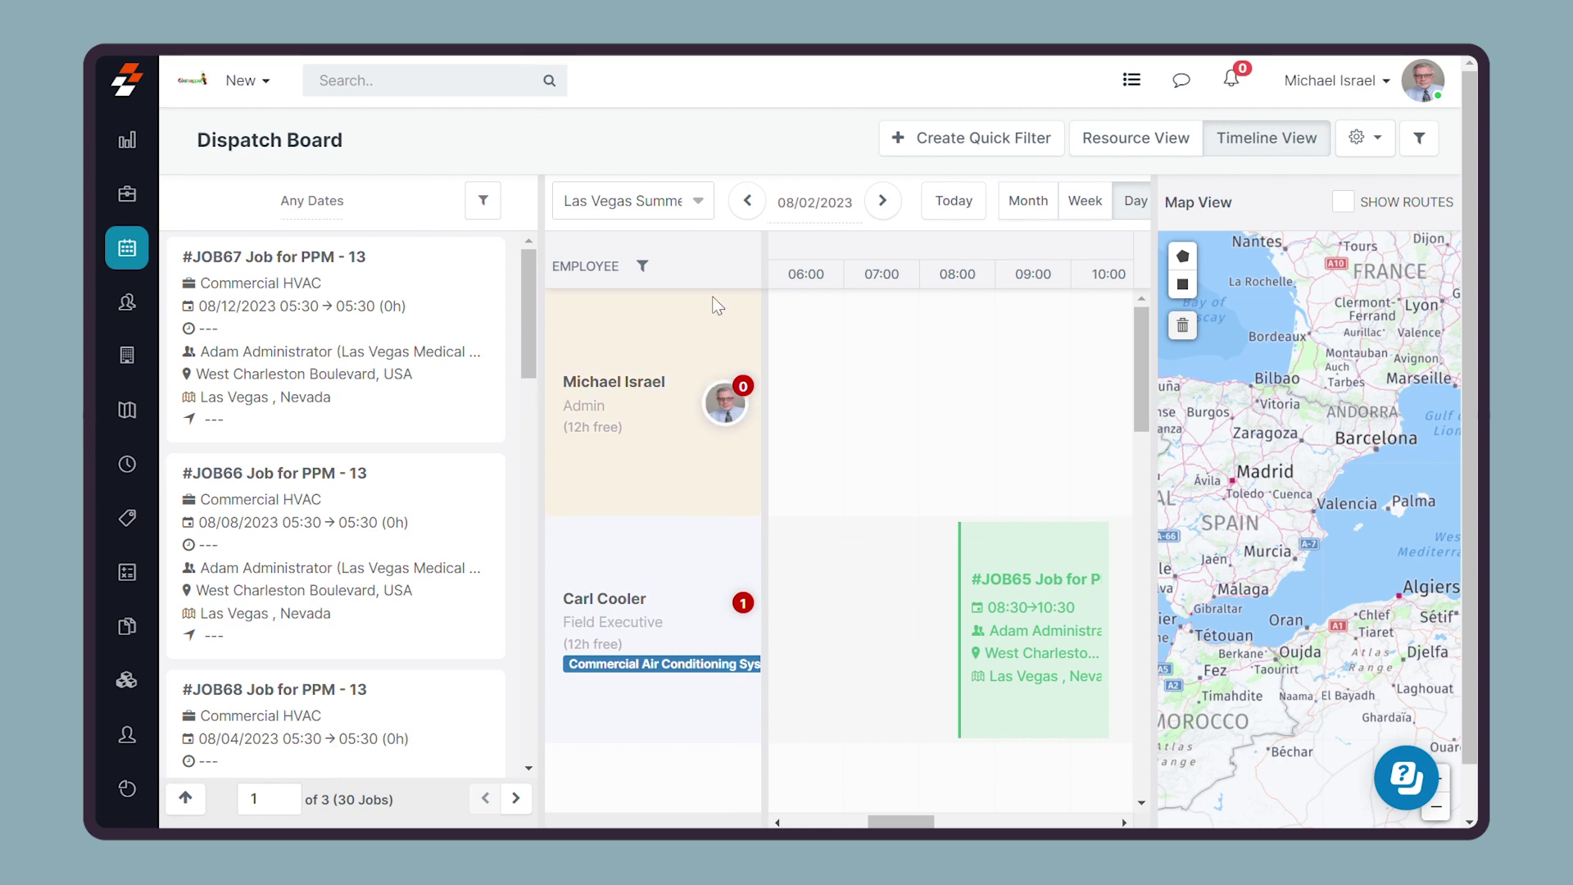
{"action": "left_click", "coordinate": [882, 200]}
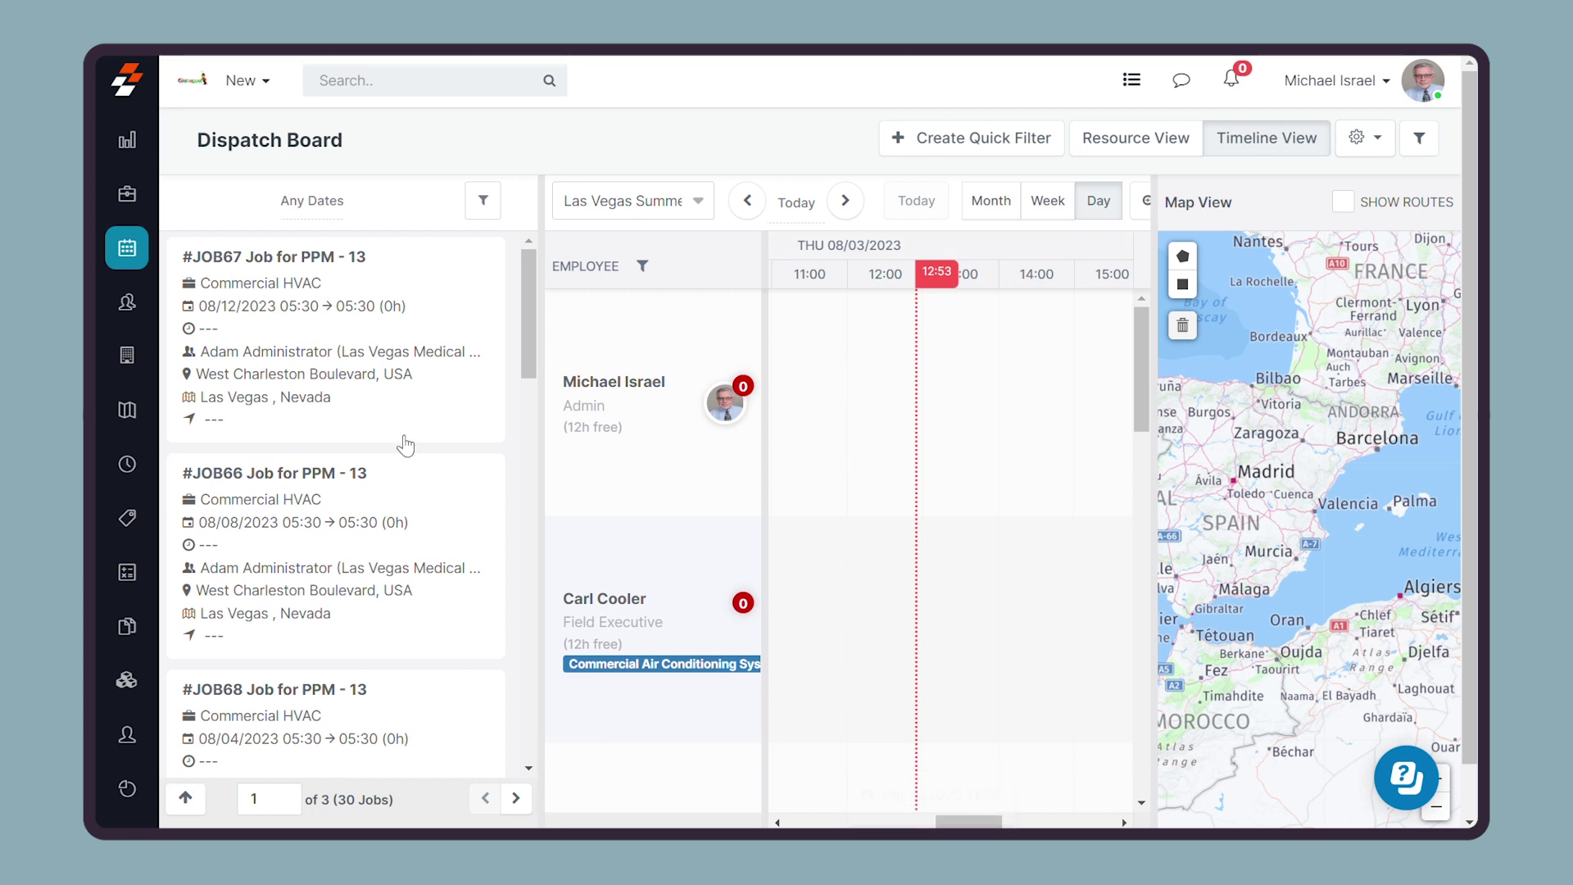
Assign JOB67 to the Las Vegas Summerlin field executive on 08/03/2023 at 11:00, and set the job's end time to 12:00.
{"action": "left_click_drag", "start_coordinate": [318, 363], "coordinate": [976, 635]}
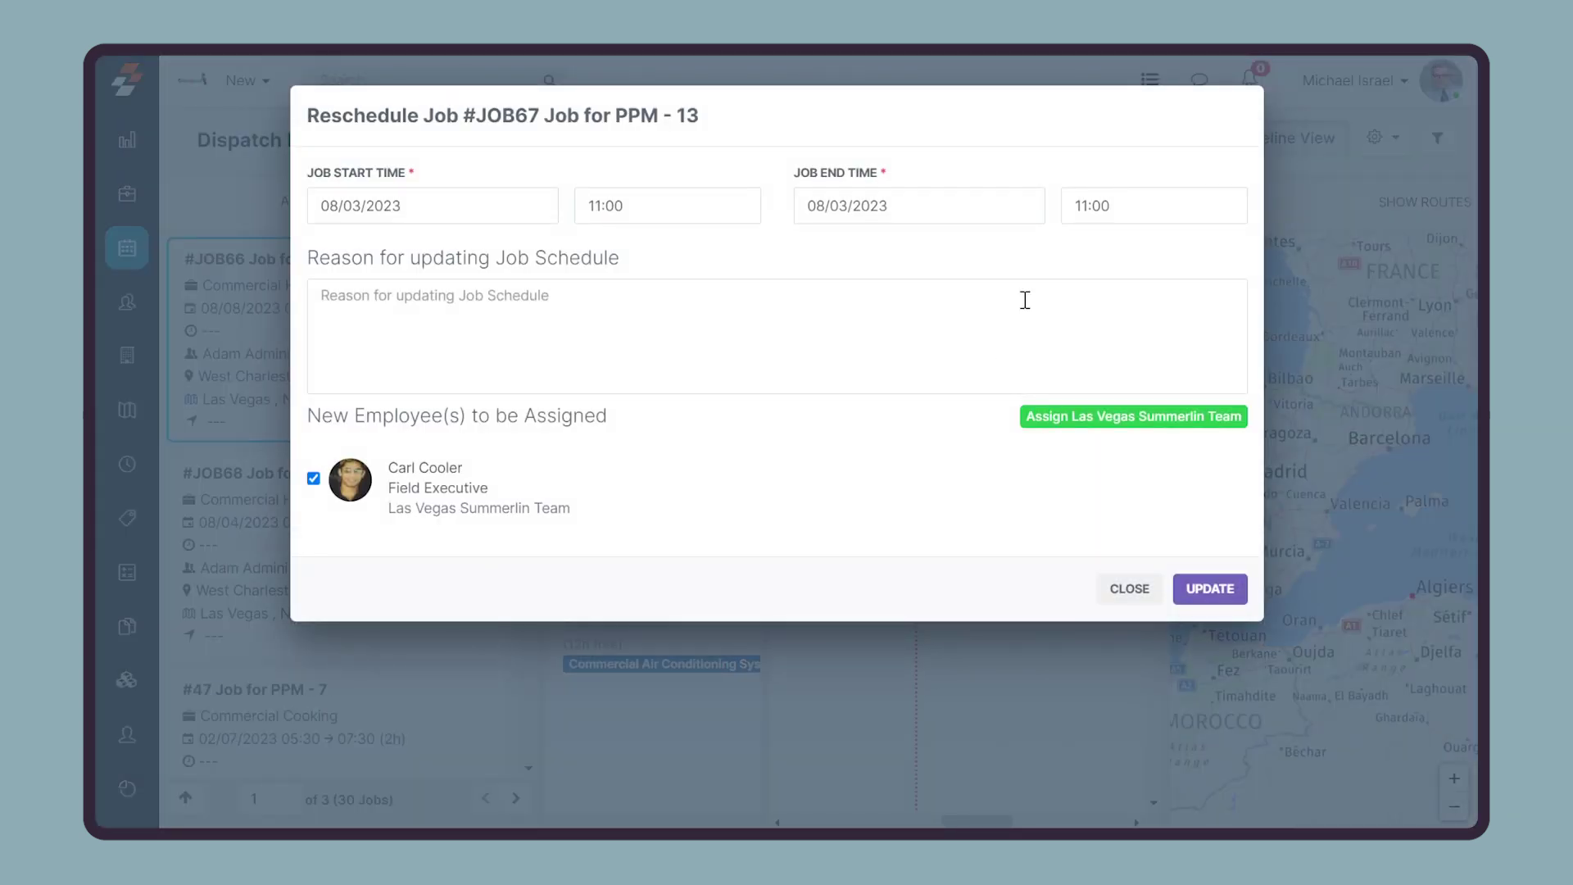
{"action": "left_click", "coordinate": [1092, 217]}
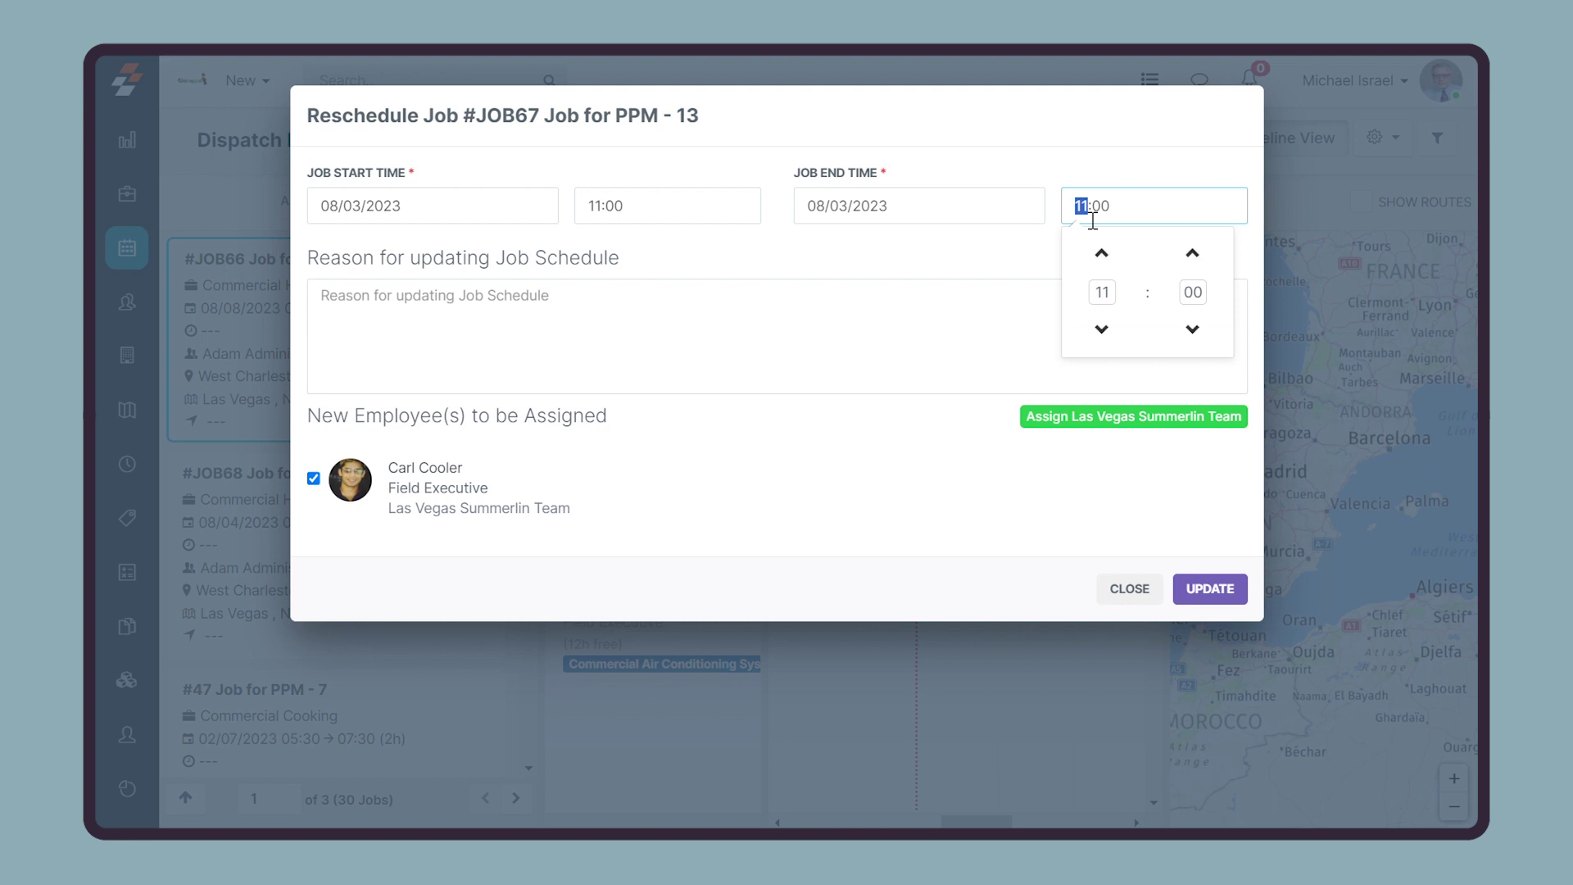
{"action": "type", "text": "12"}
{"action": "left_click", "coordinate": [1027, 252]}
{"action": "left_click", "coordinate": [1208, 589]}
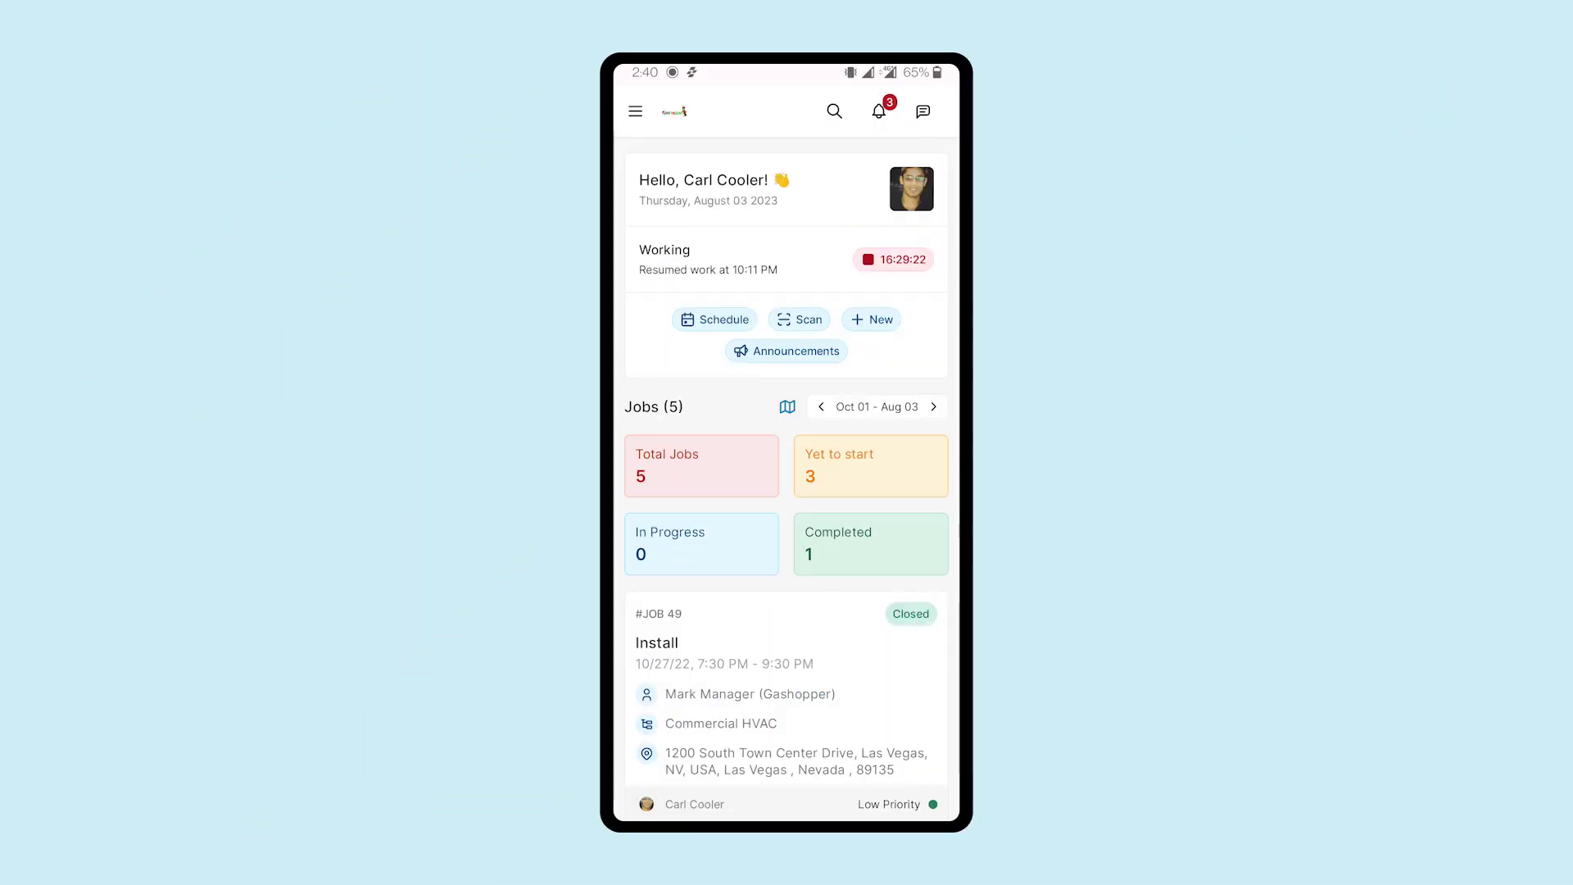
{"action": "left_click", "coordinate": [635, 111]}
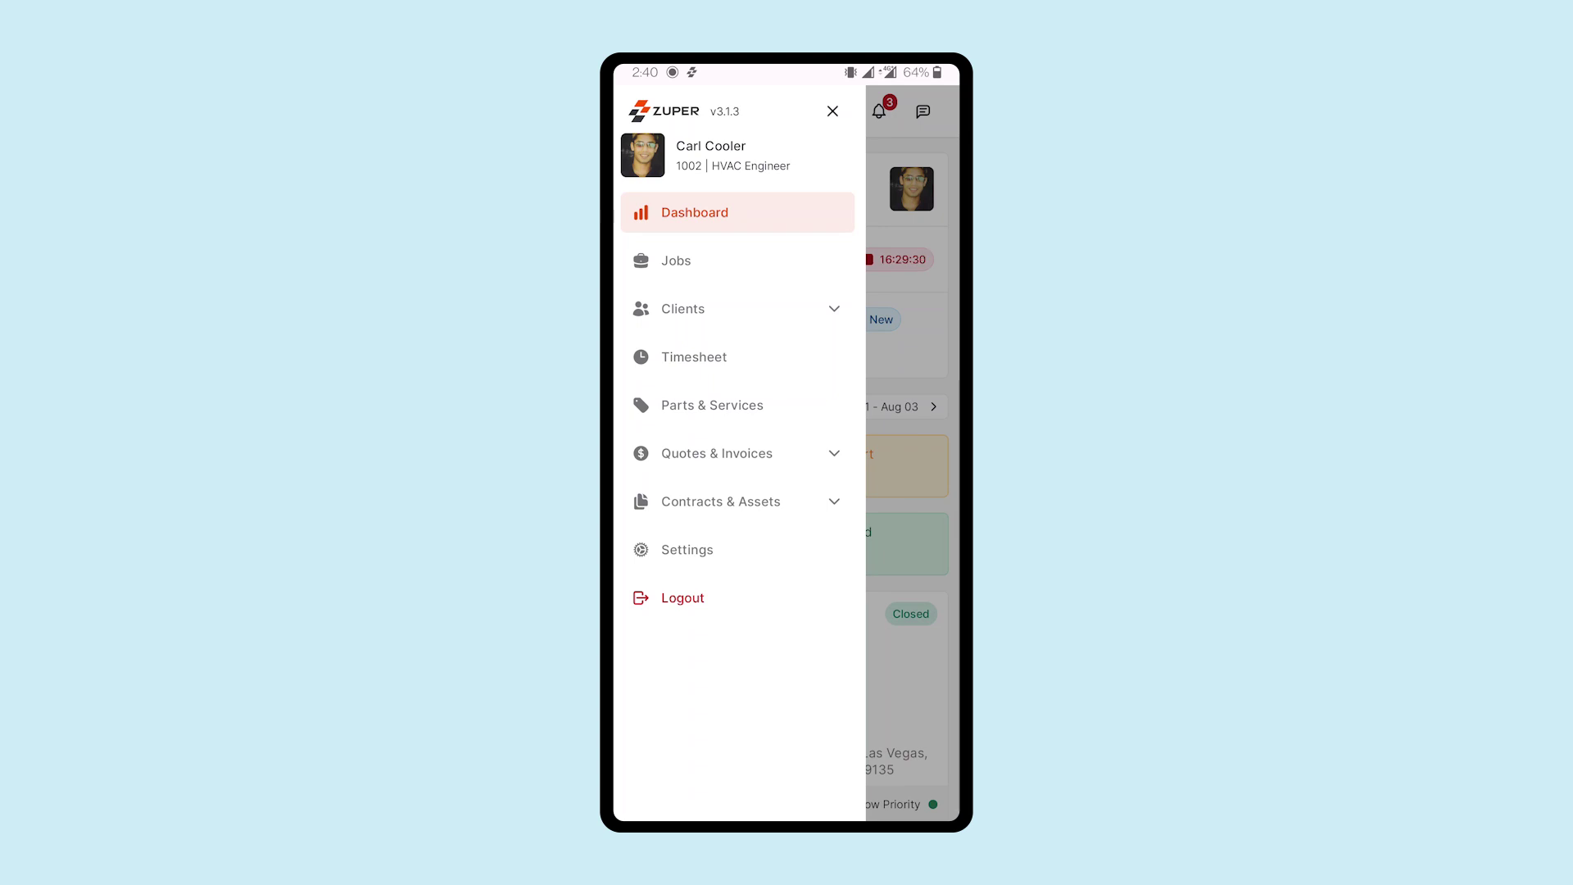
{"action": "left_click", "coordinate": [832, 110]}
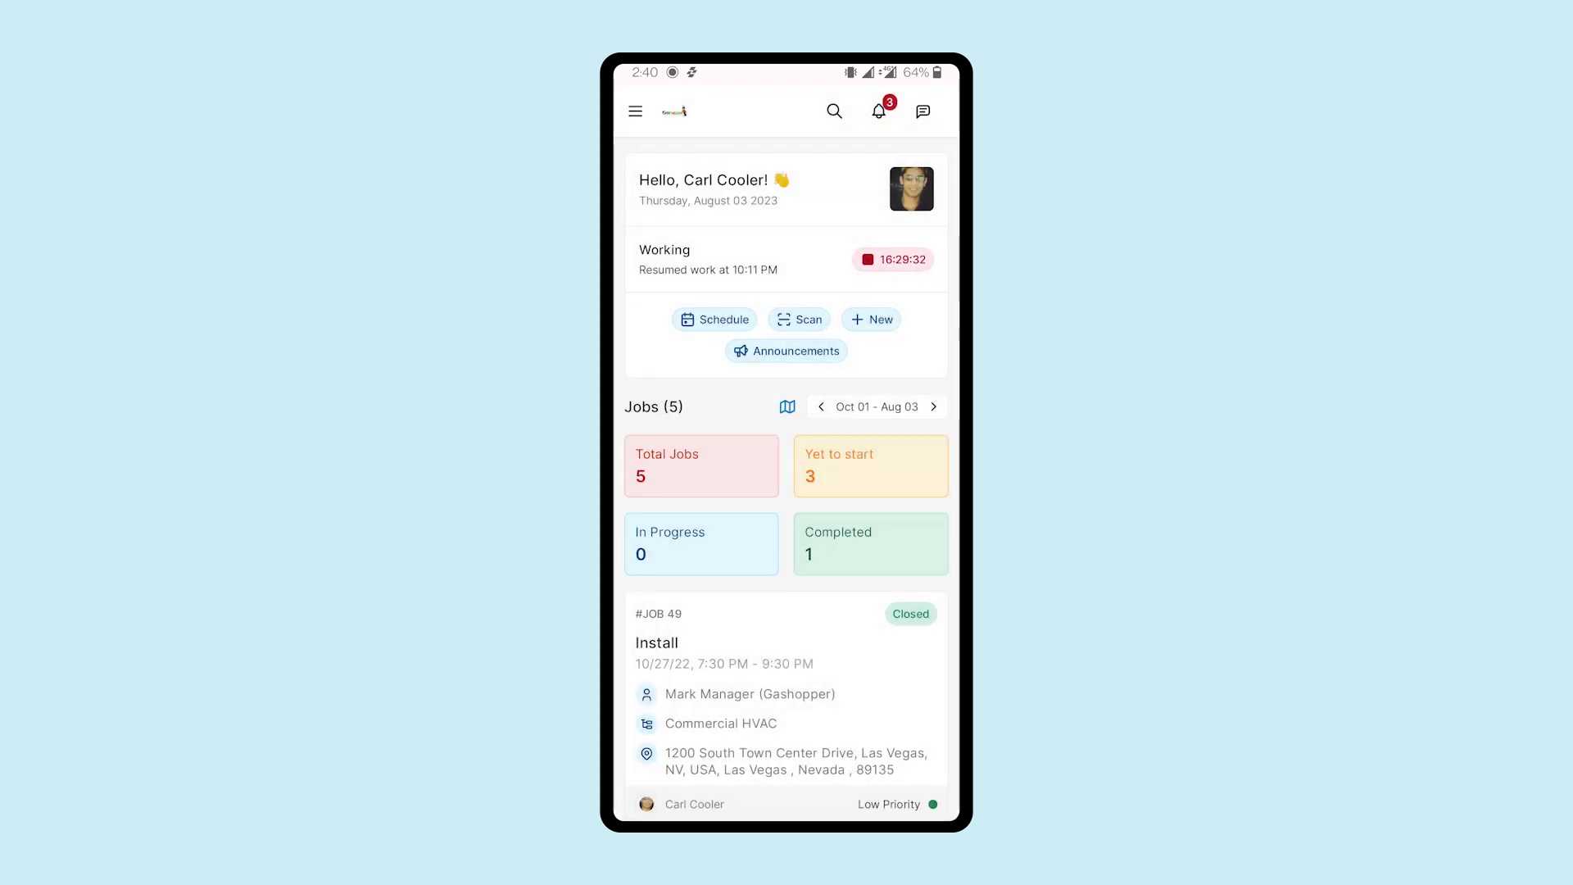
In the Zuper mobile app, open the "Job for PPM - 13" assignment notification and accept the job request.
{"action": "left_click", "coordinate": [879, 111]}
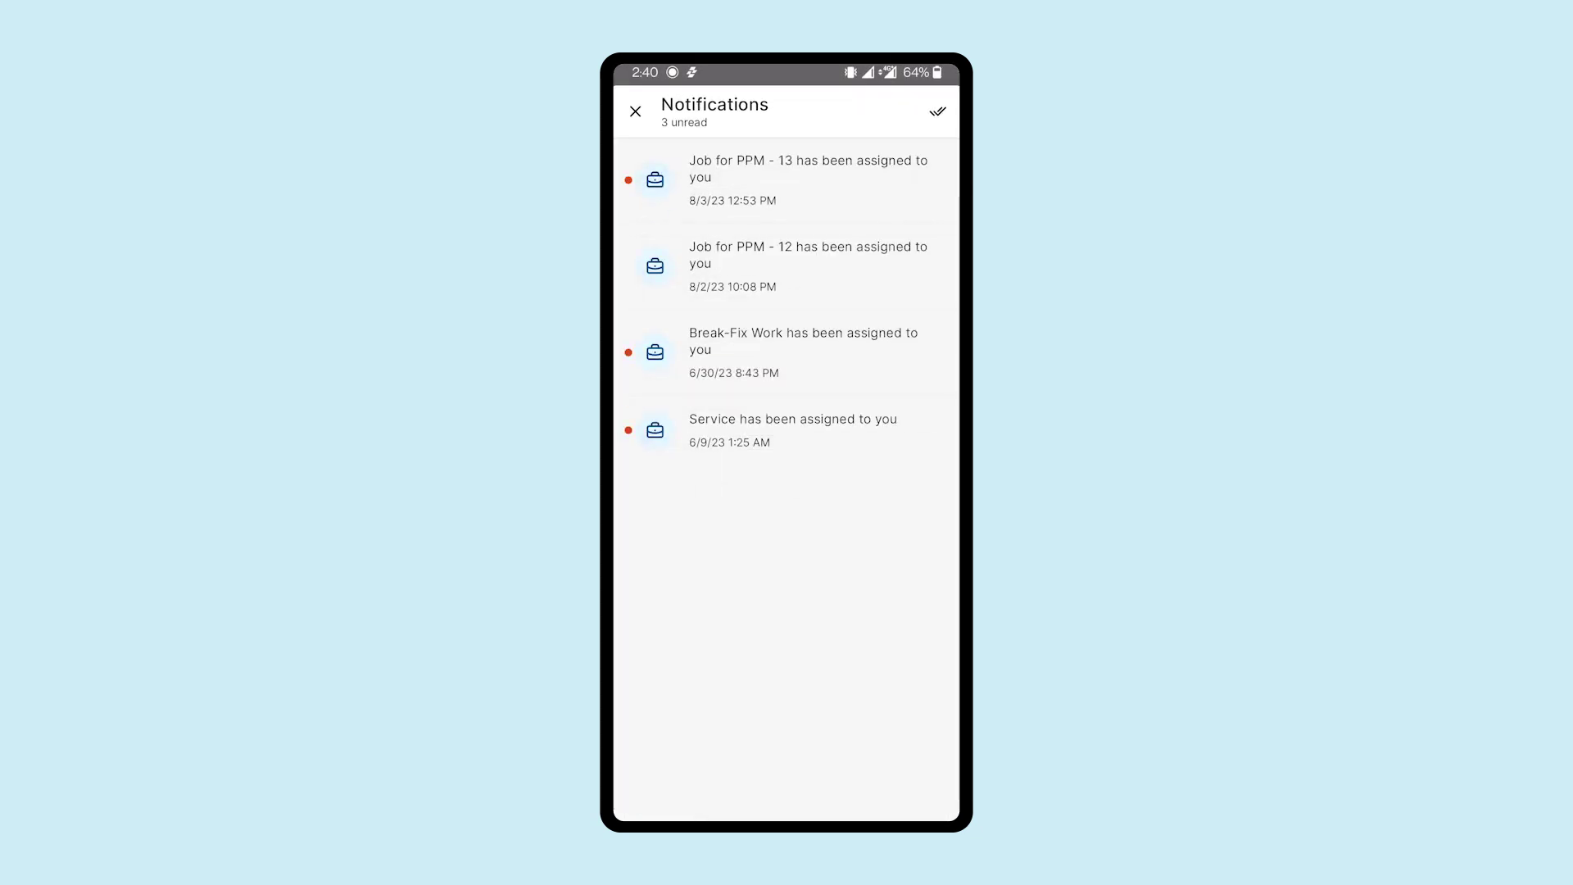
{"action": "left_click", "coordinate": [787, 178]}
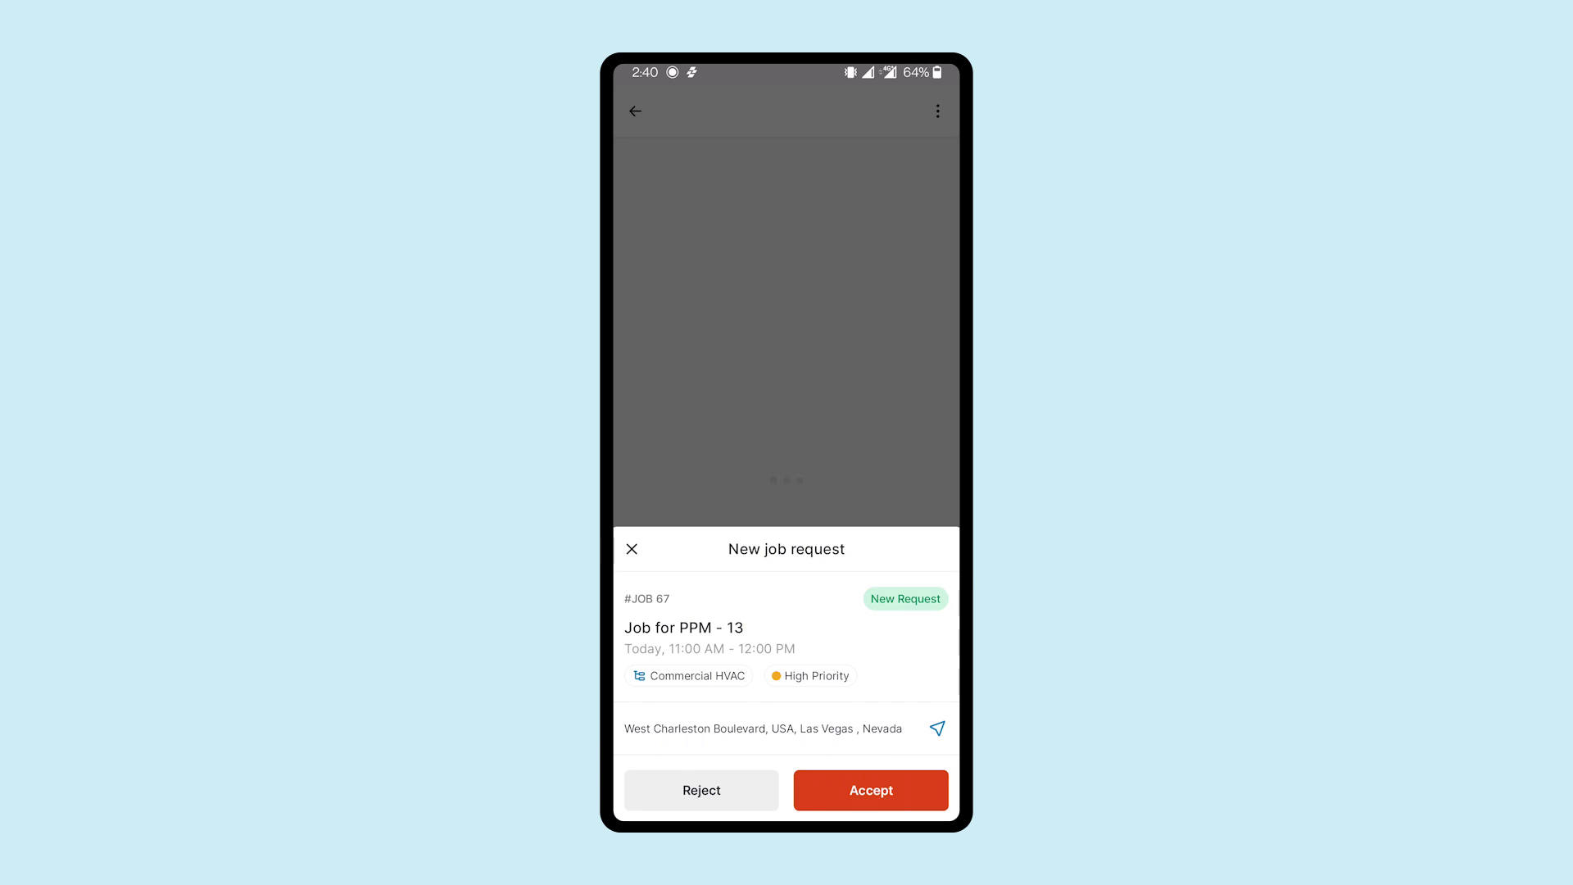
{"action": "left_click", "coordinate": [870, 789]}
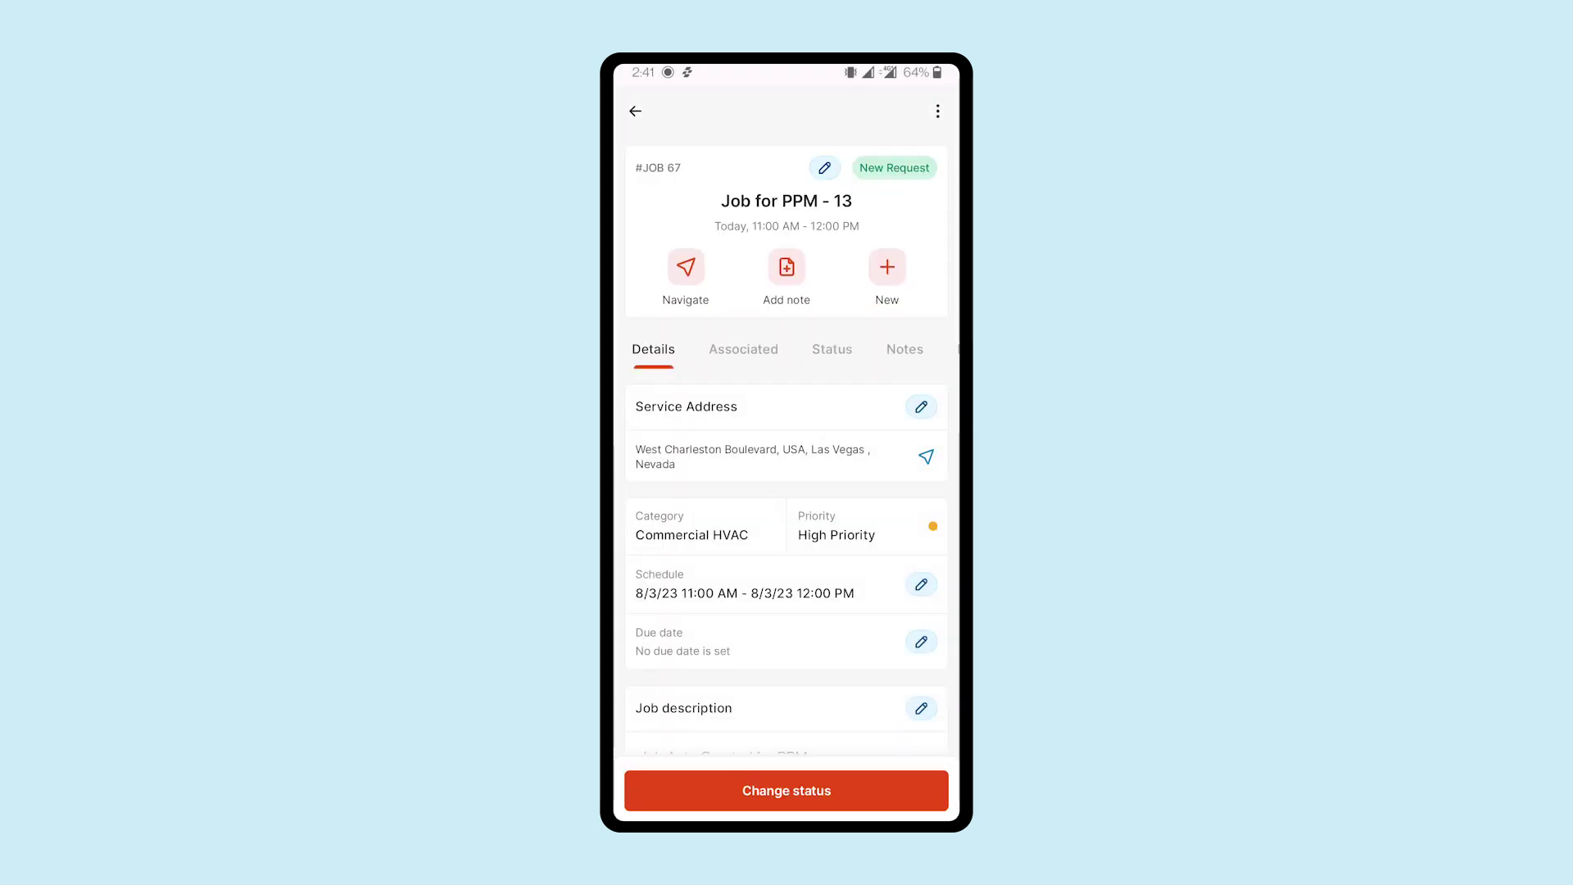
Examine the assets associated with JOB 67.
{"action": "left_click", "coordinate": [743, 349]}
{"action": "left_click_drag", "start_coordinate": [804, 623], "coordinate": [804, 426]}
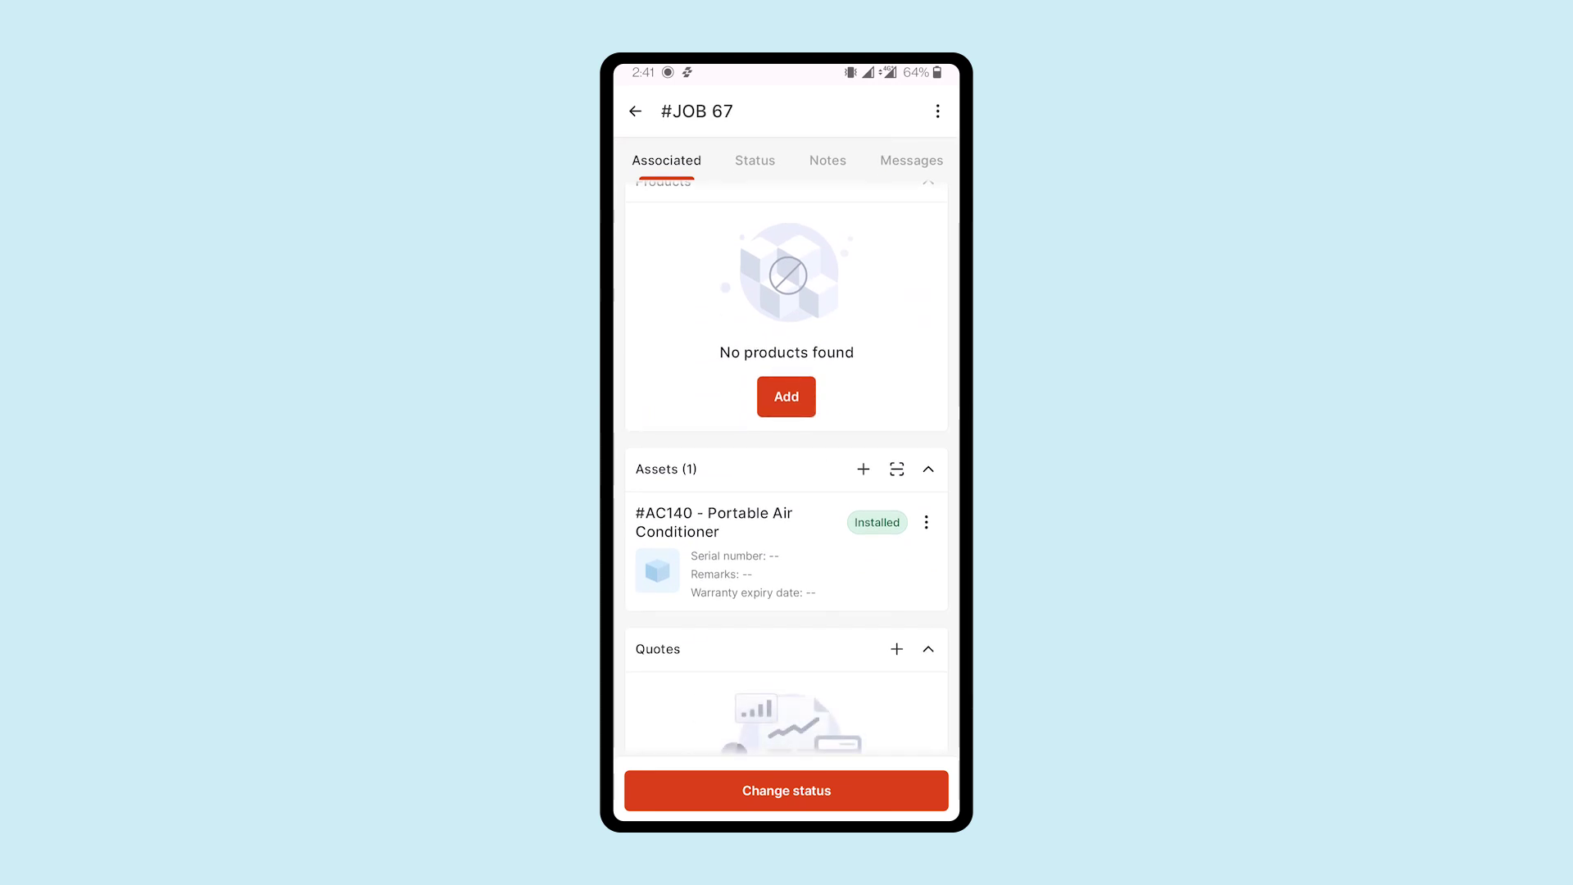
Review the notes, messages and status history of JOB 67.
{"action": "left_click", "coordinate": [827, 159]}
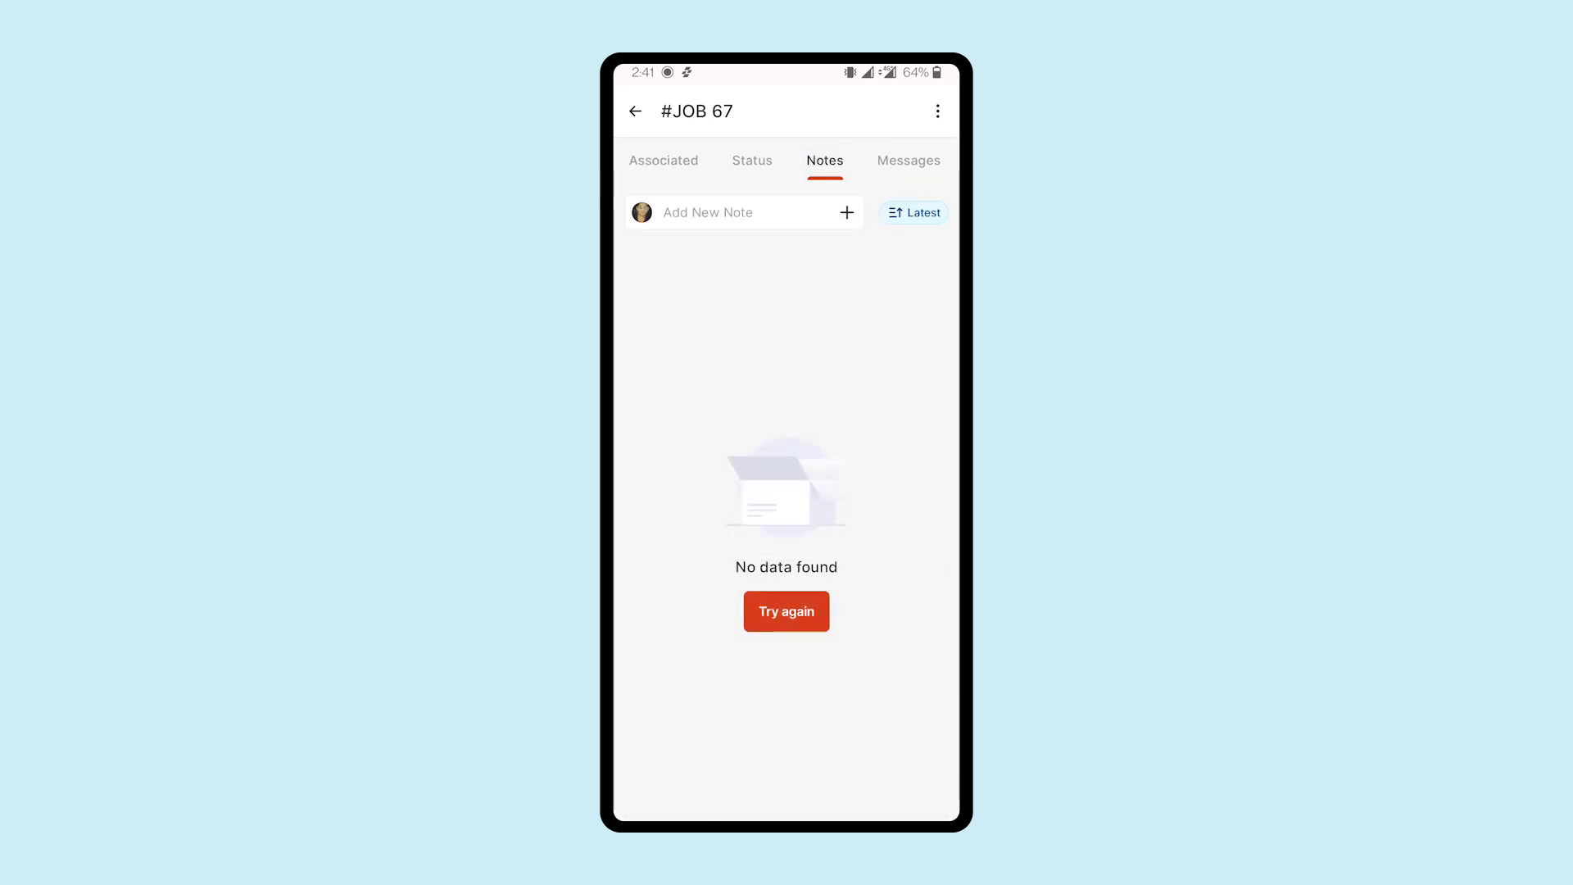
{"action": "left_click", "coordinate": [909, 160]}
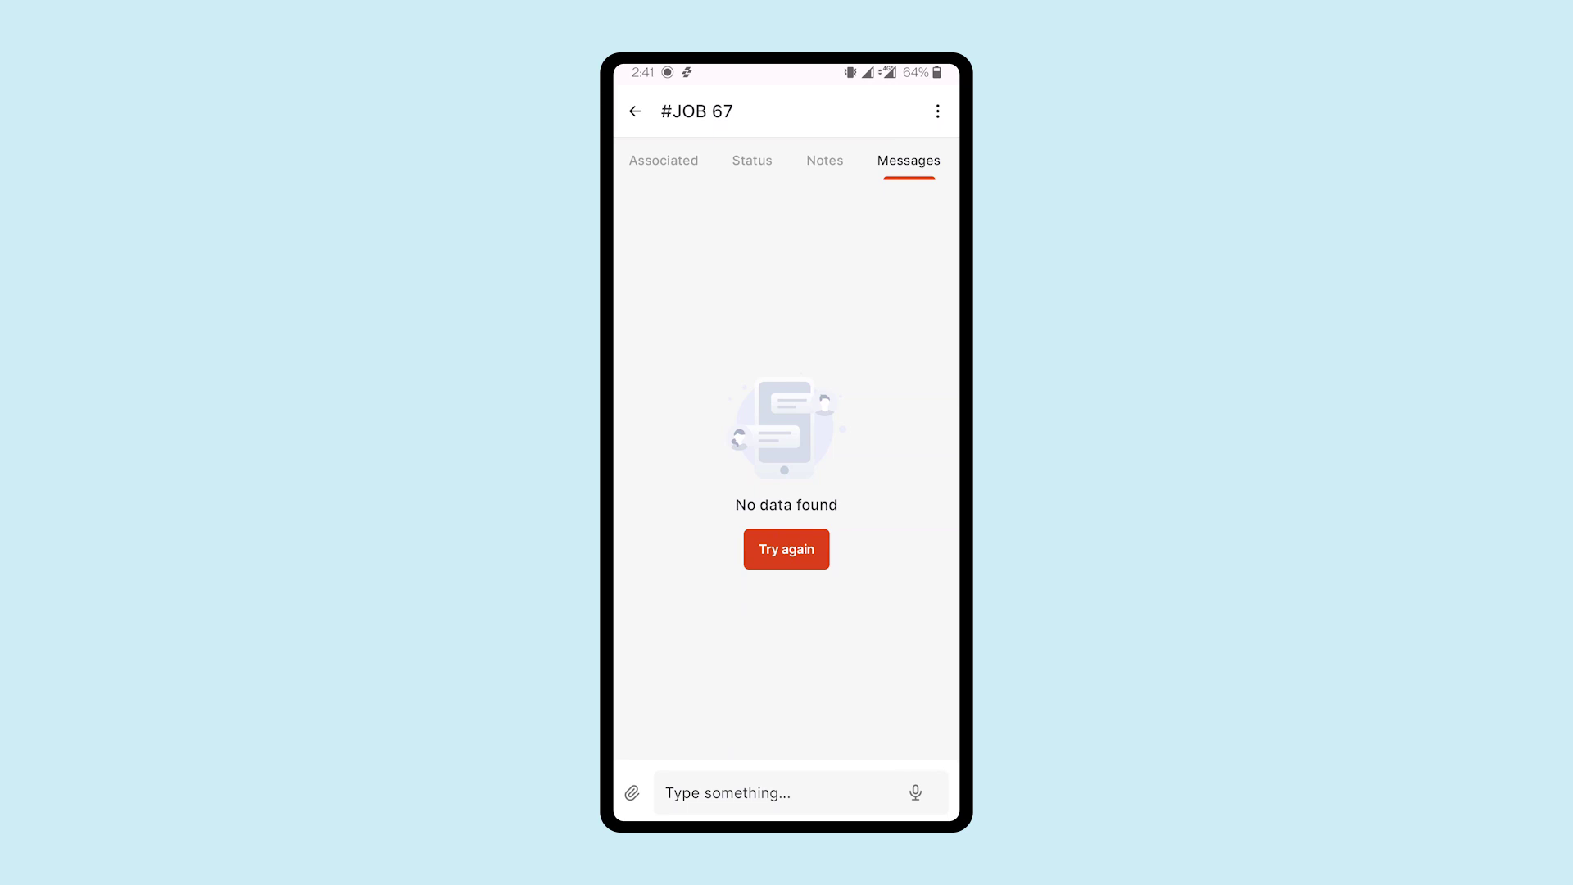
{"action": "left_click", "coordinate": [752, 160]}
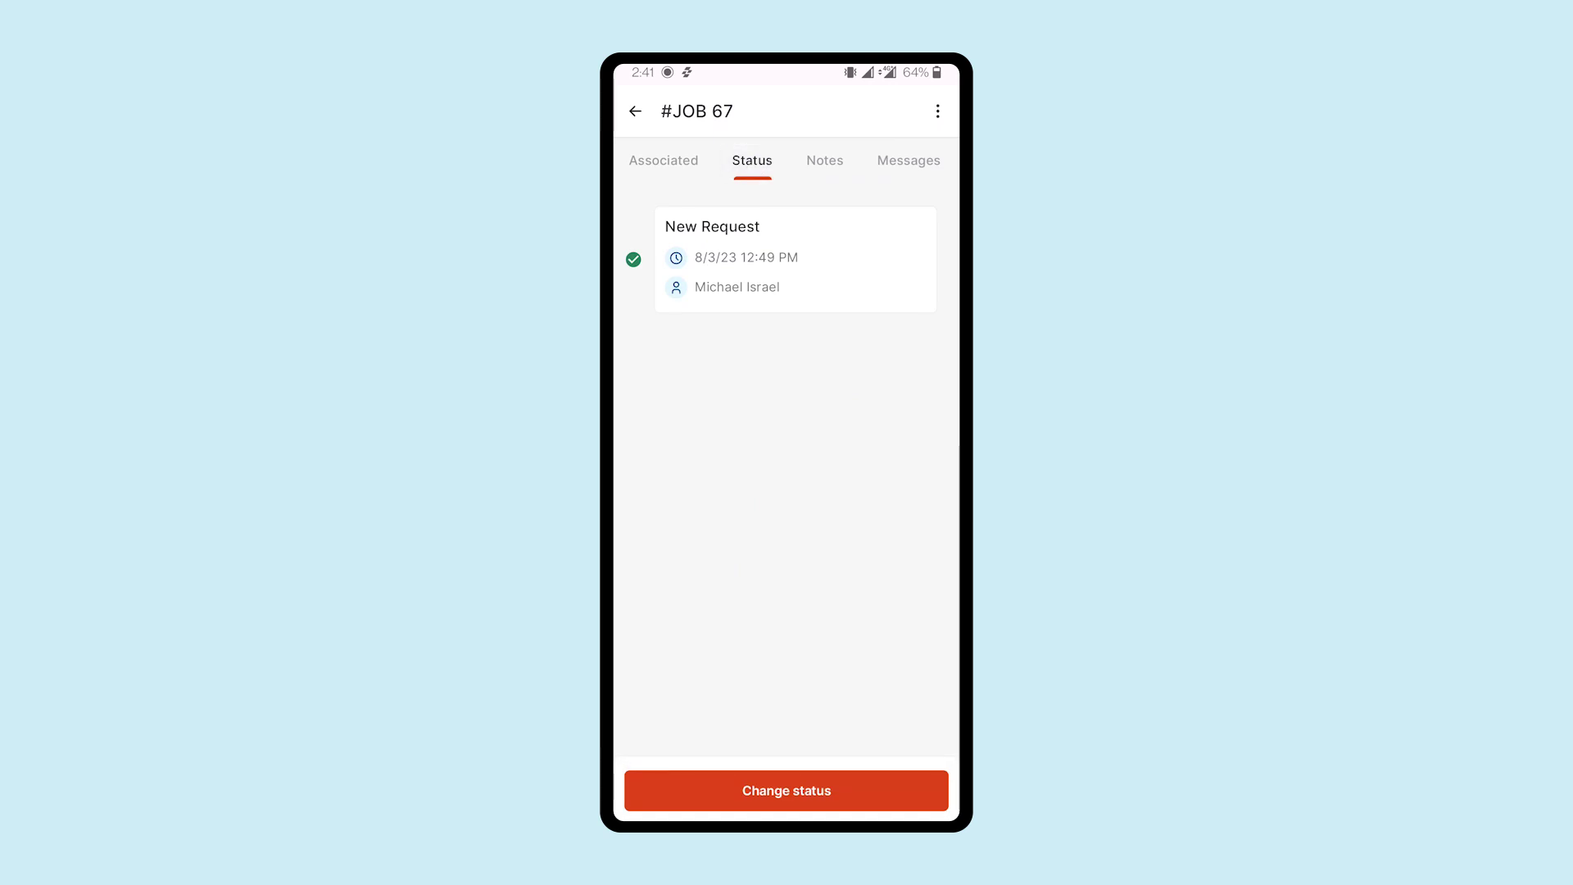
Change the status of JOB 67 to Completed, signing the feedback form with a handwritten signature.
{"action": "left_click", "coordinate": [786, 791]}
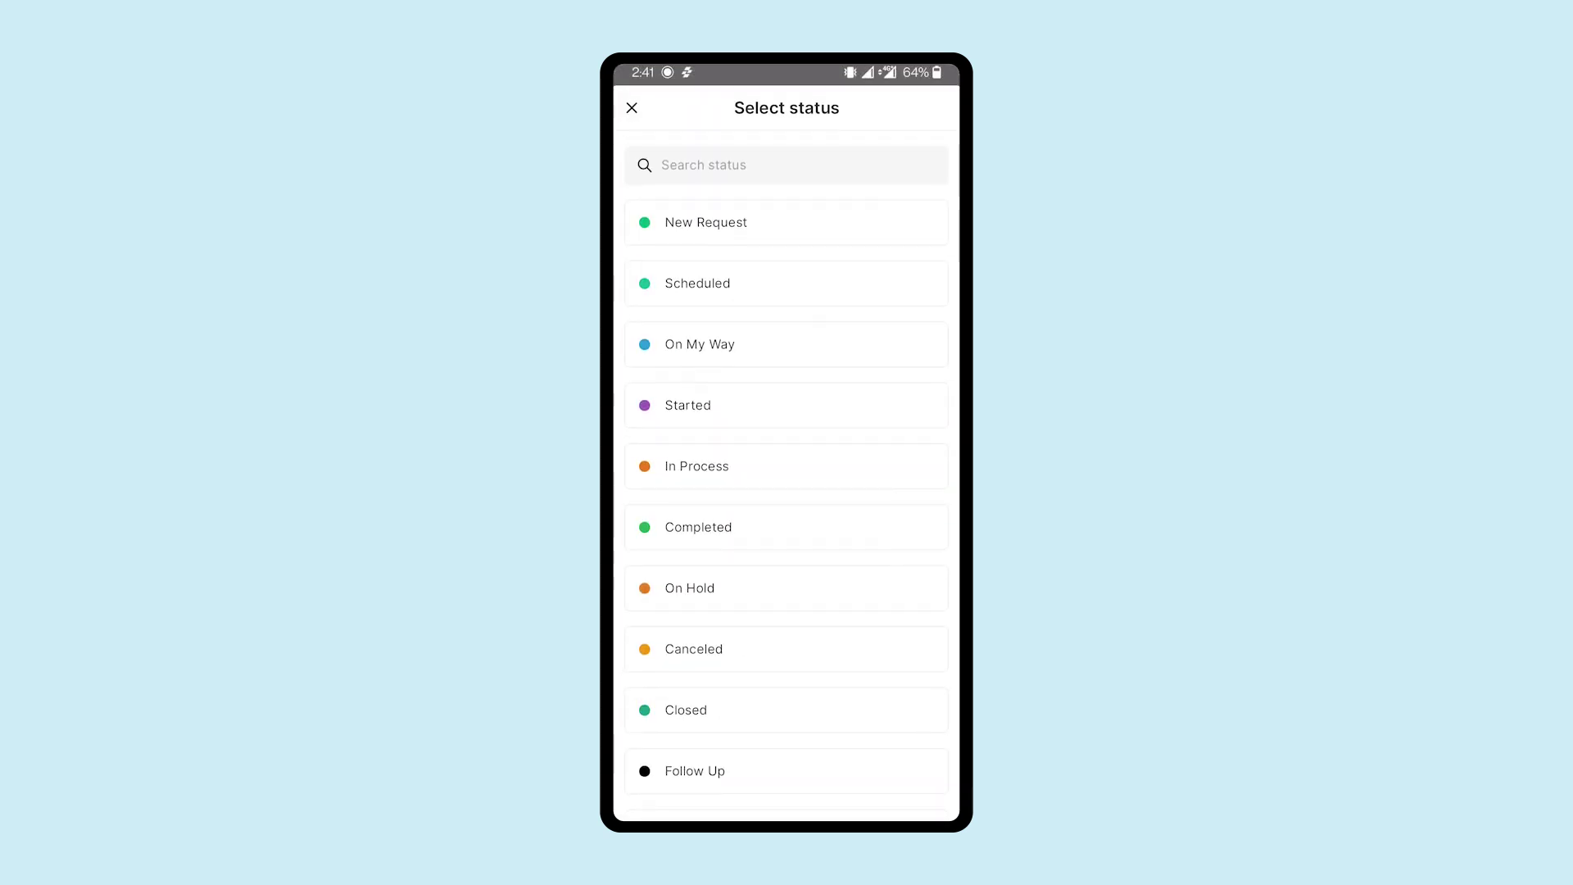
{"action": "left_click", "coordinate": [780, 528]}
{"action": "left_click", "coordinate": [786, 790]}
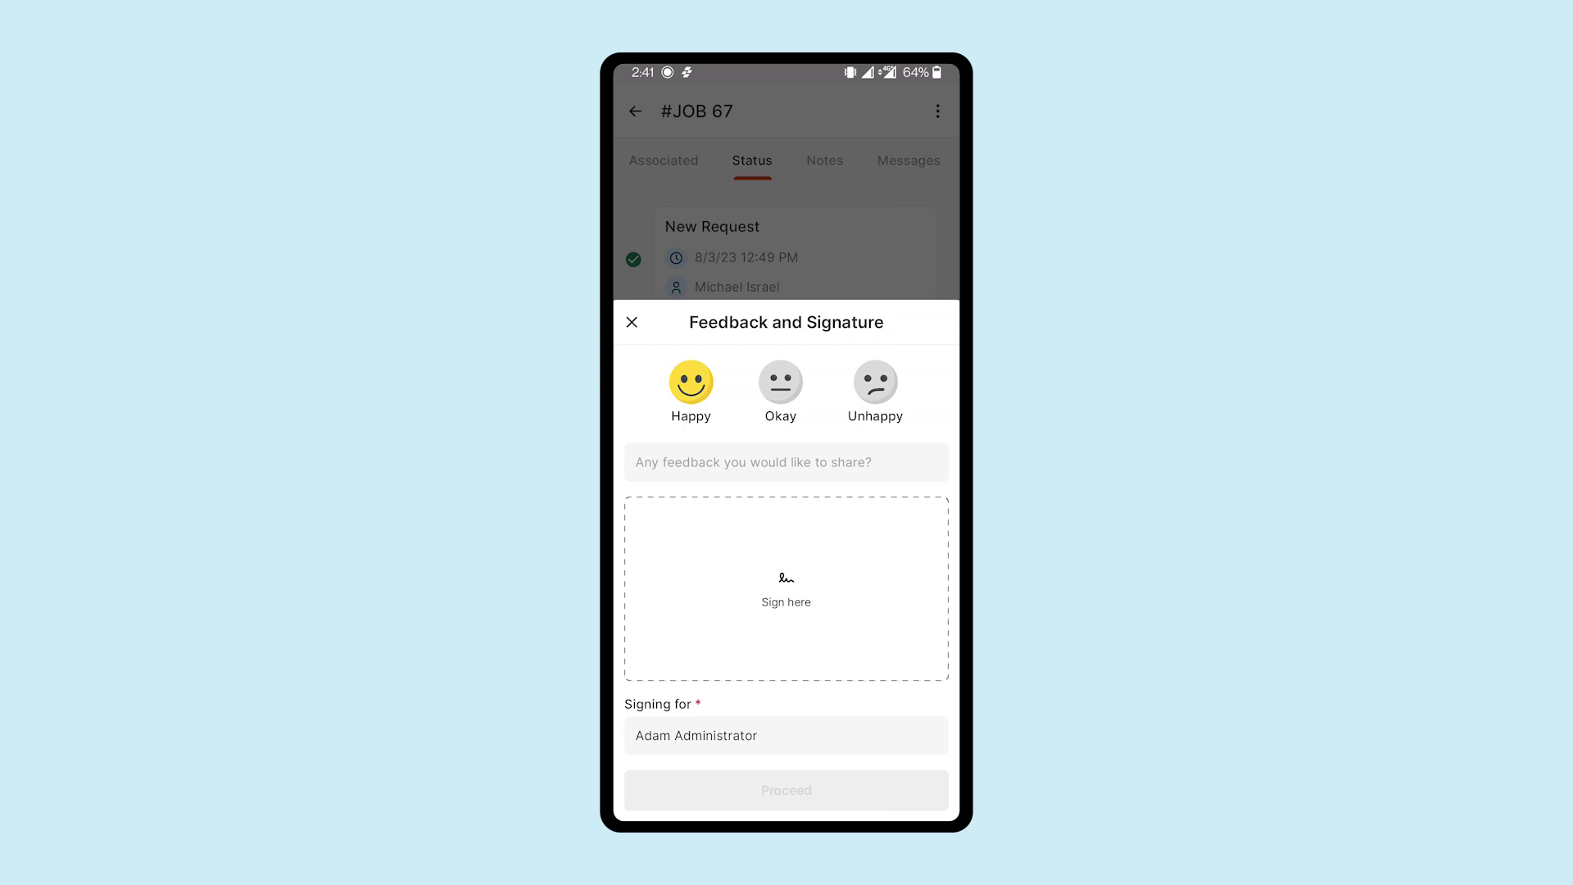
{"action": "mouse_move", "coordinate": [795, 524]}
{"action": "left_mouse_down"}
{"action": "mouse_move", "coordinate": [802, 631]}
{"action": "mouse_move", "coordinate": [837, 594]}
{"action": "mouse_move", "coordinate": [862, 613]}
{"action": "mouse_move", "coordinate": [915, 502]}
{"action": "left_mouse_up"}
{"action": "left_click", "coordinate": [787, 790]}
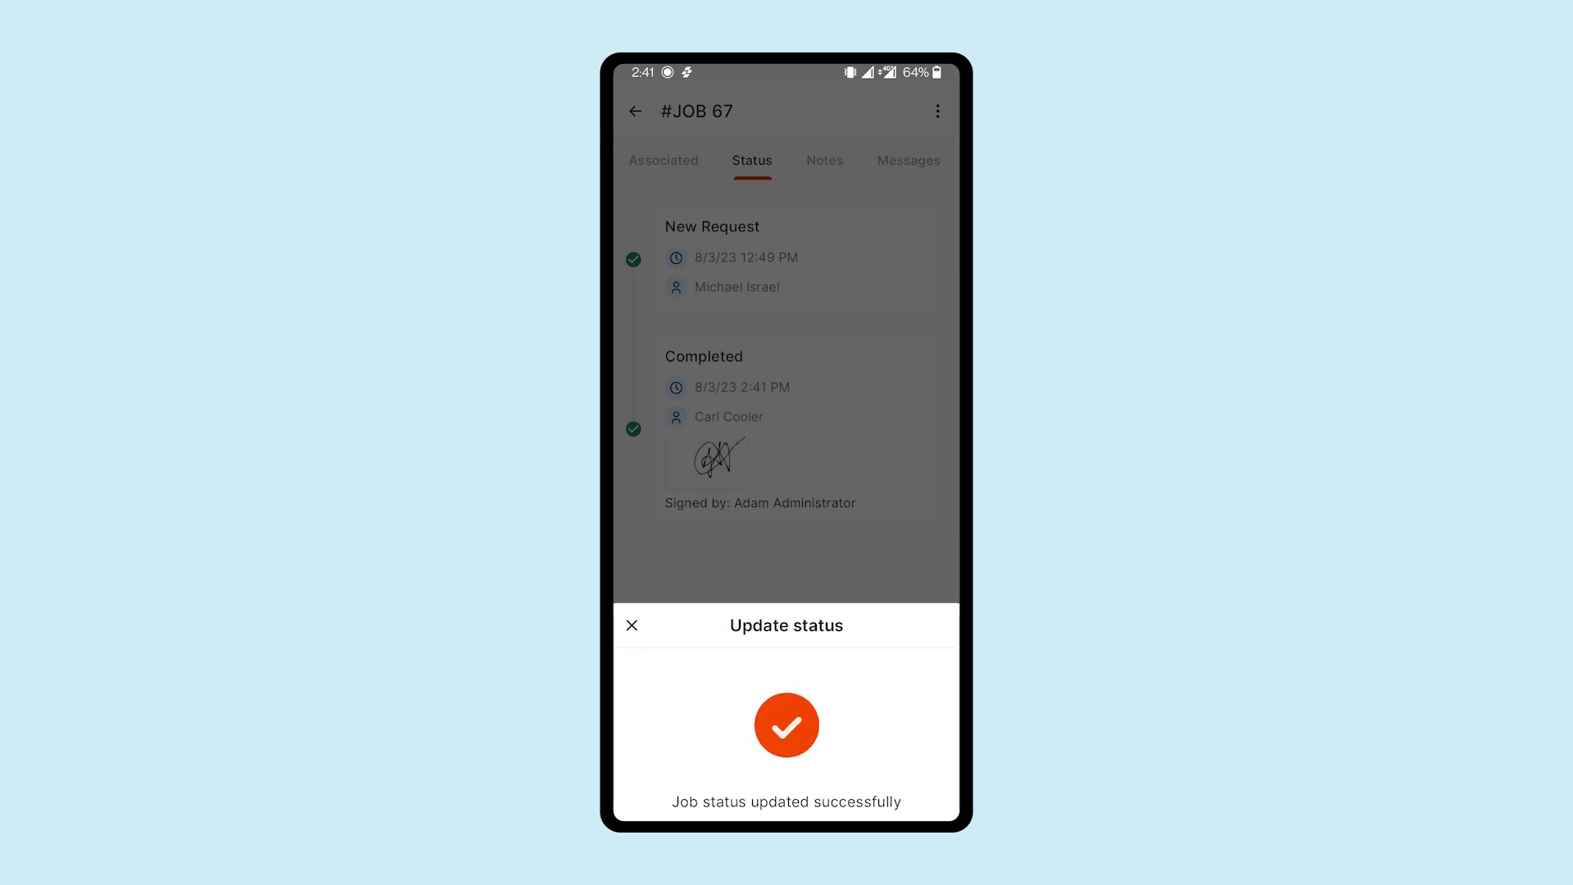
{"action": "left_click", "coordinate": [632, 625]}
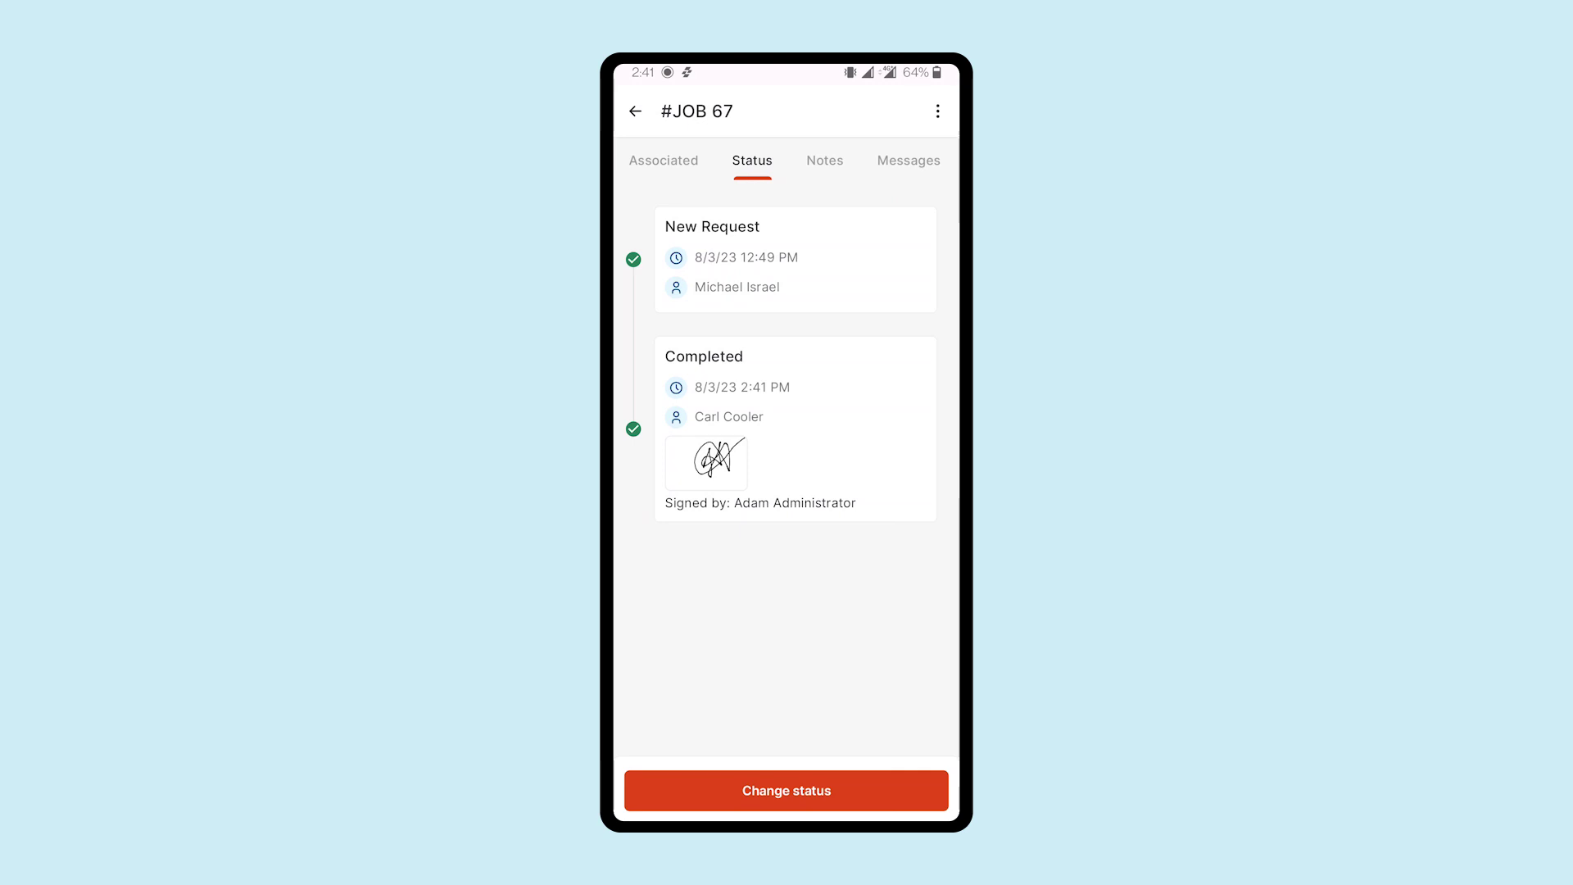